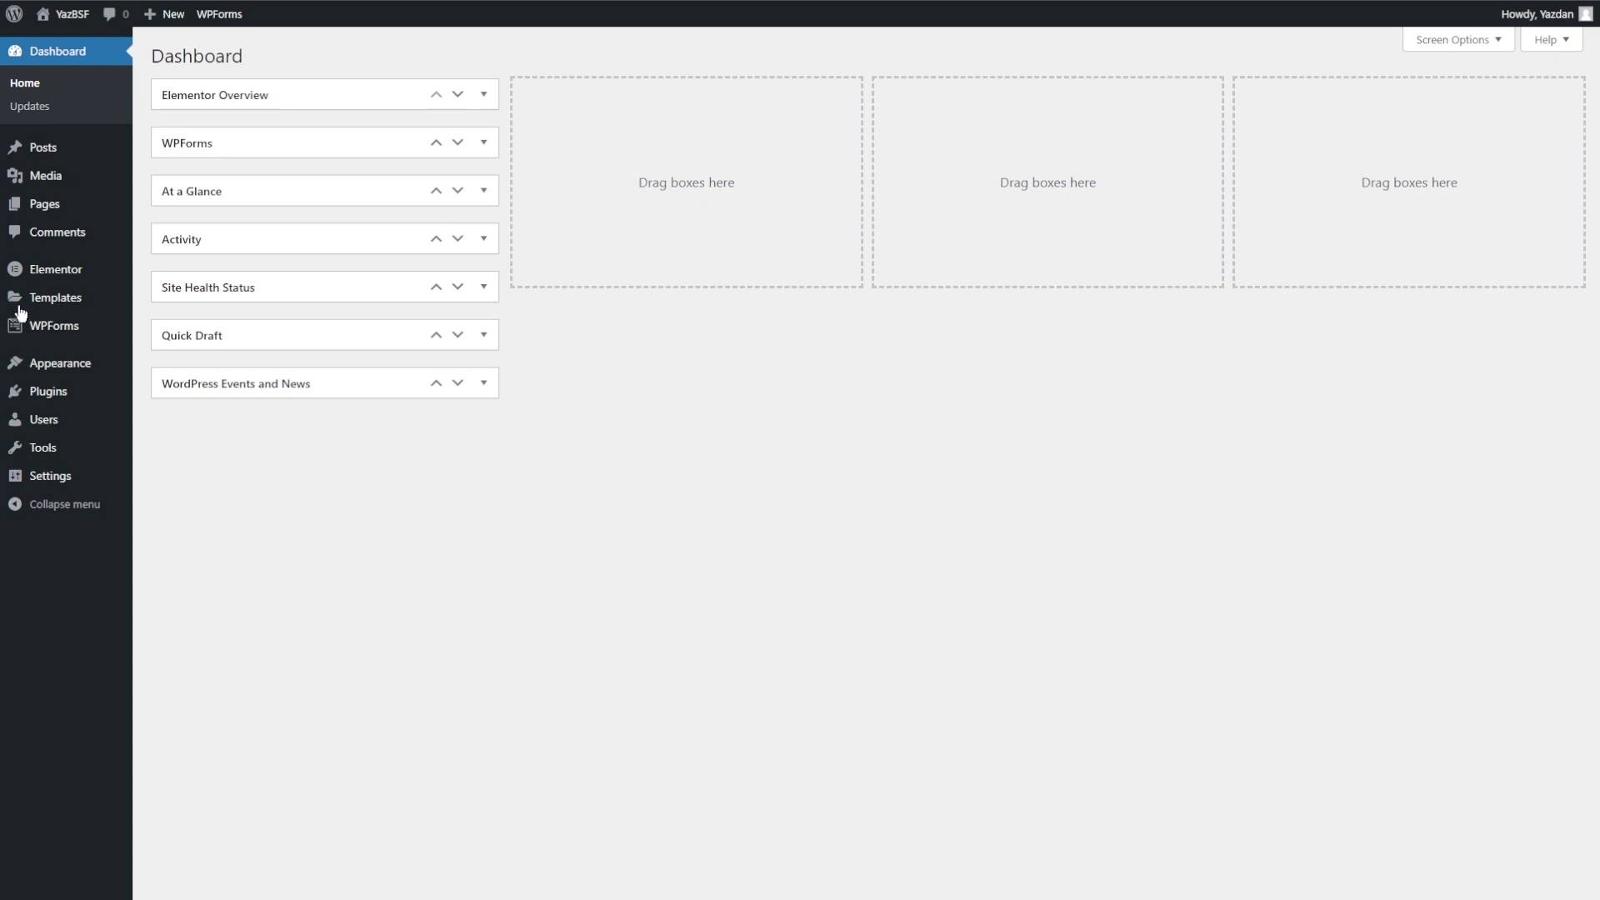
Step: Find the UpdraftPlus WordPress Backup Plugin in the plugin directory, install it and activate it
mouse_move(59, 406)
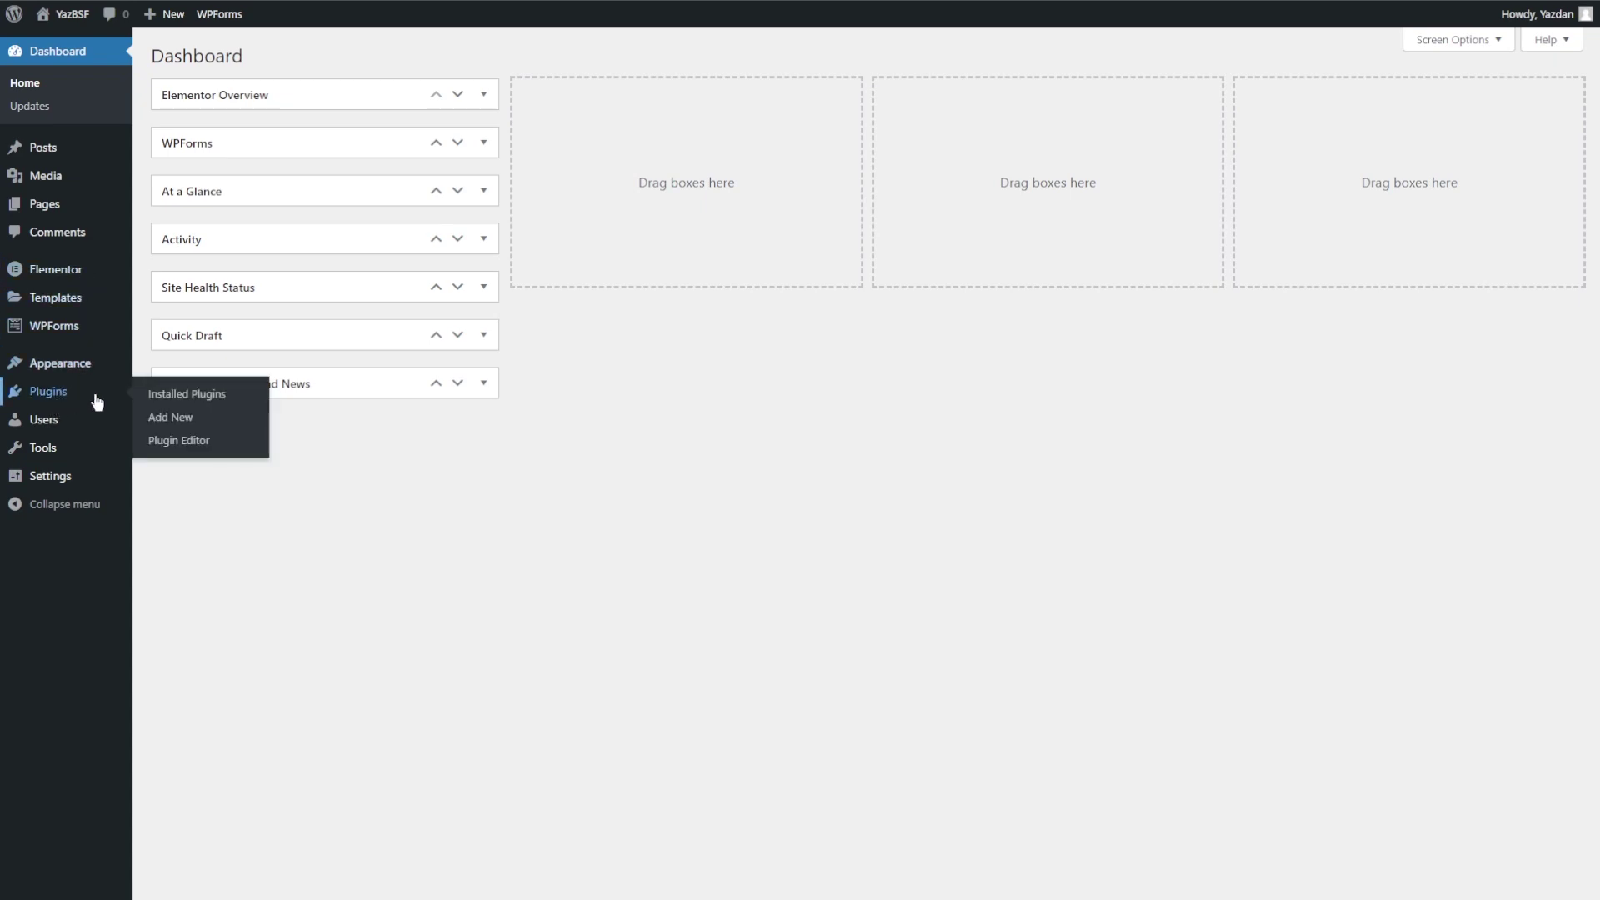
left_click(172, 418)
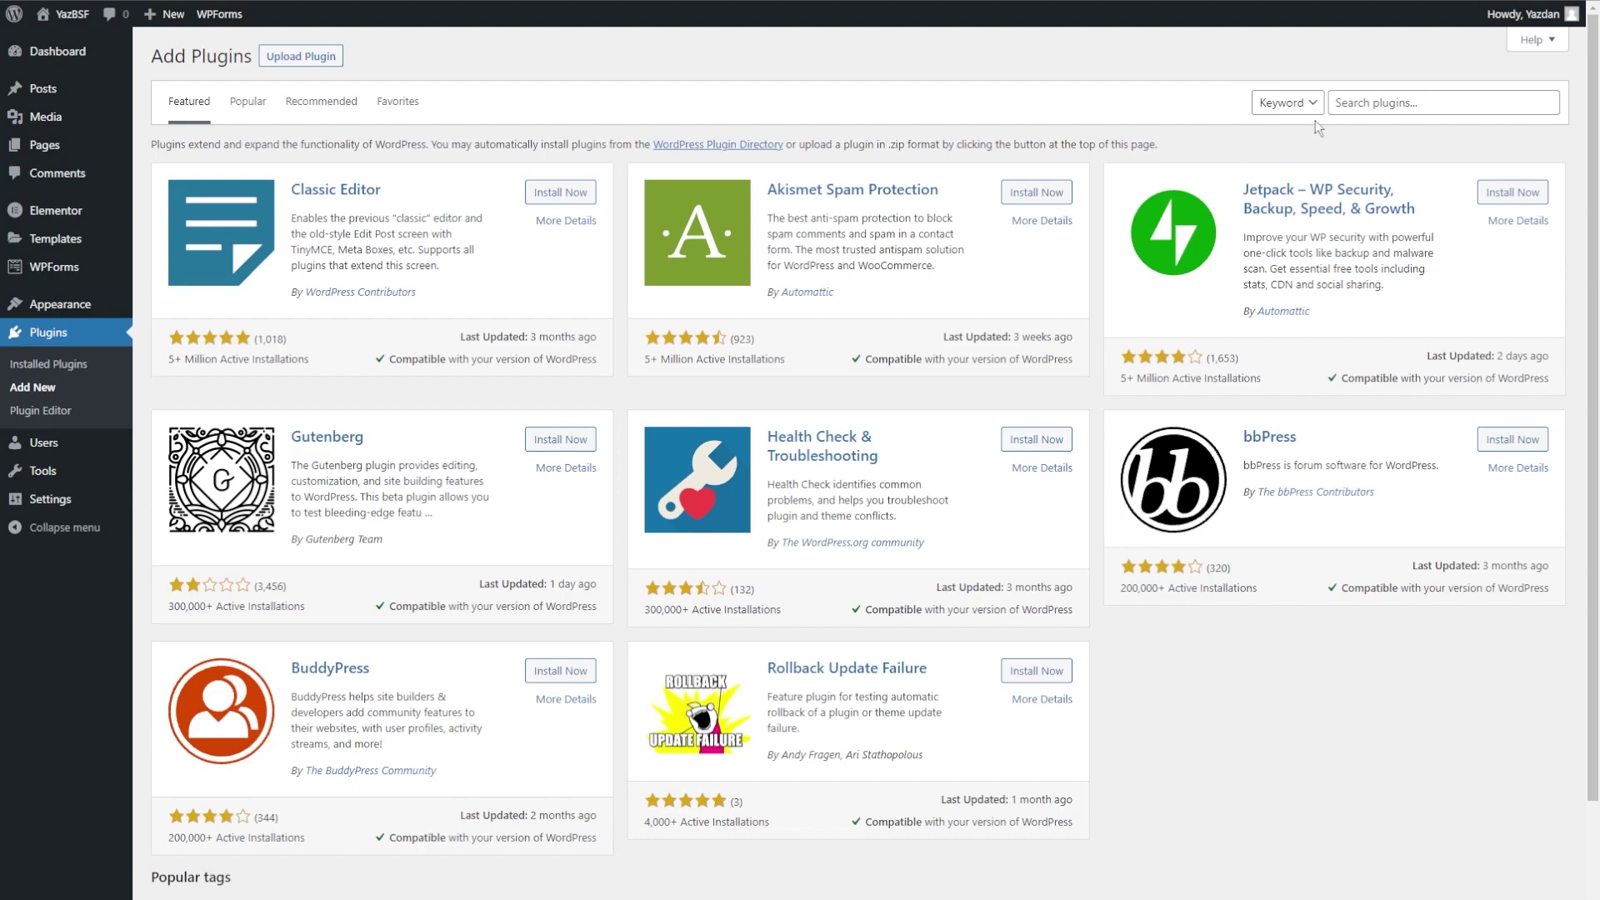
left_click(1346, 107)
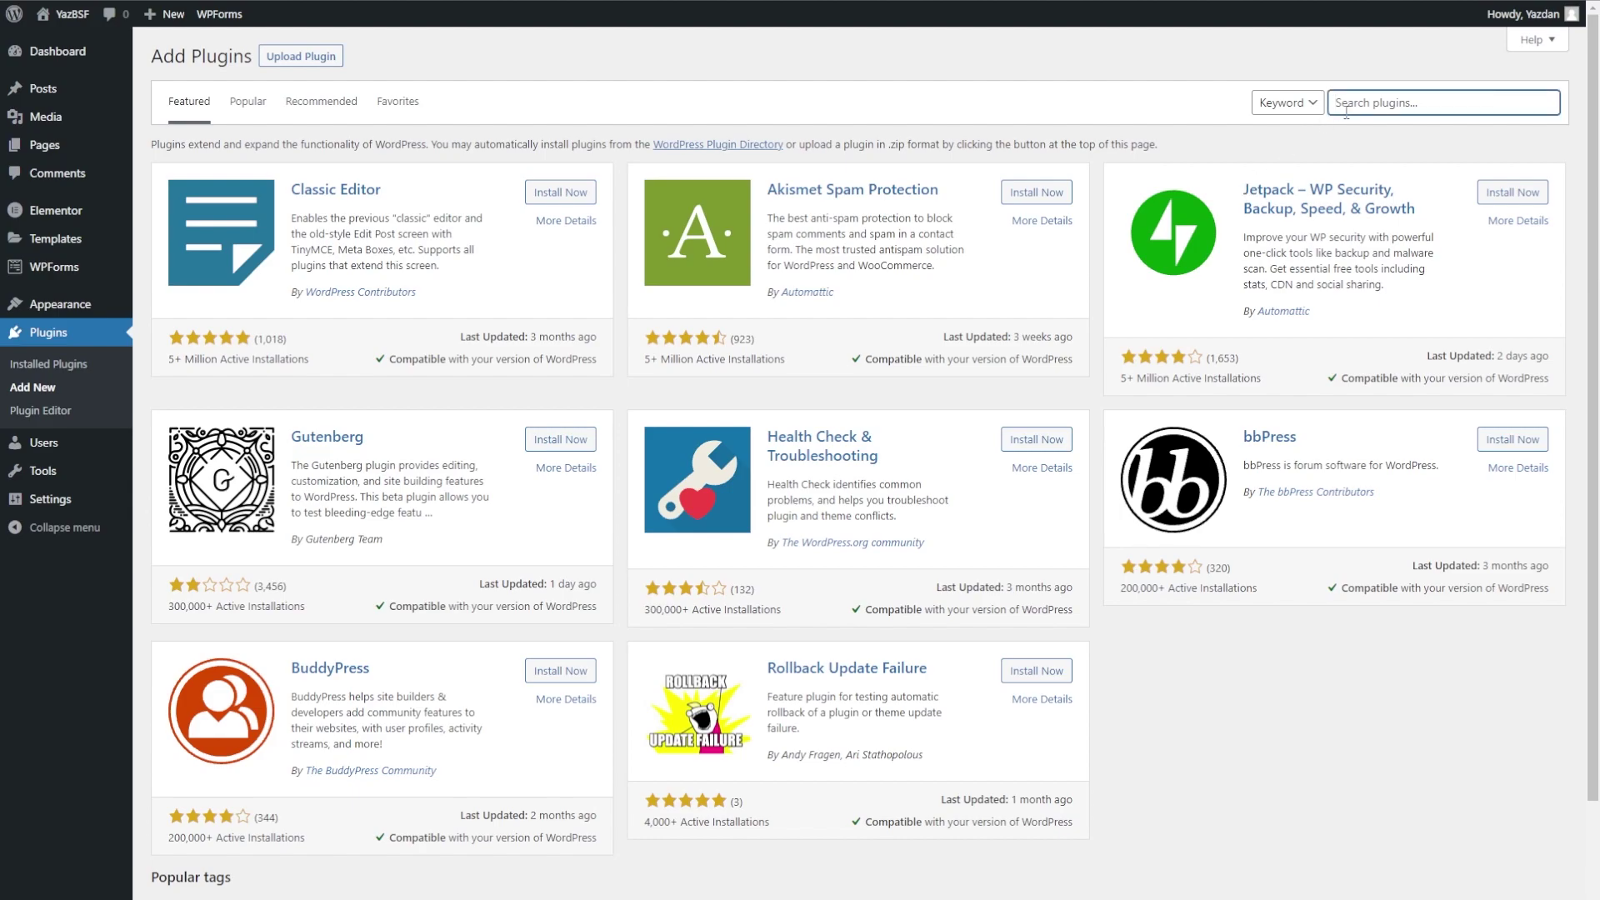
type("updraftplus")
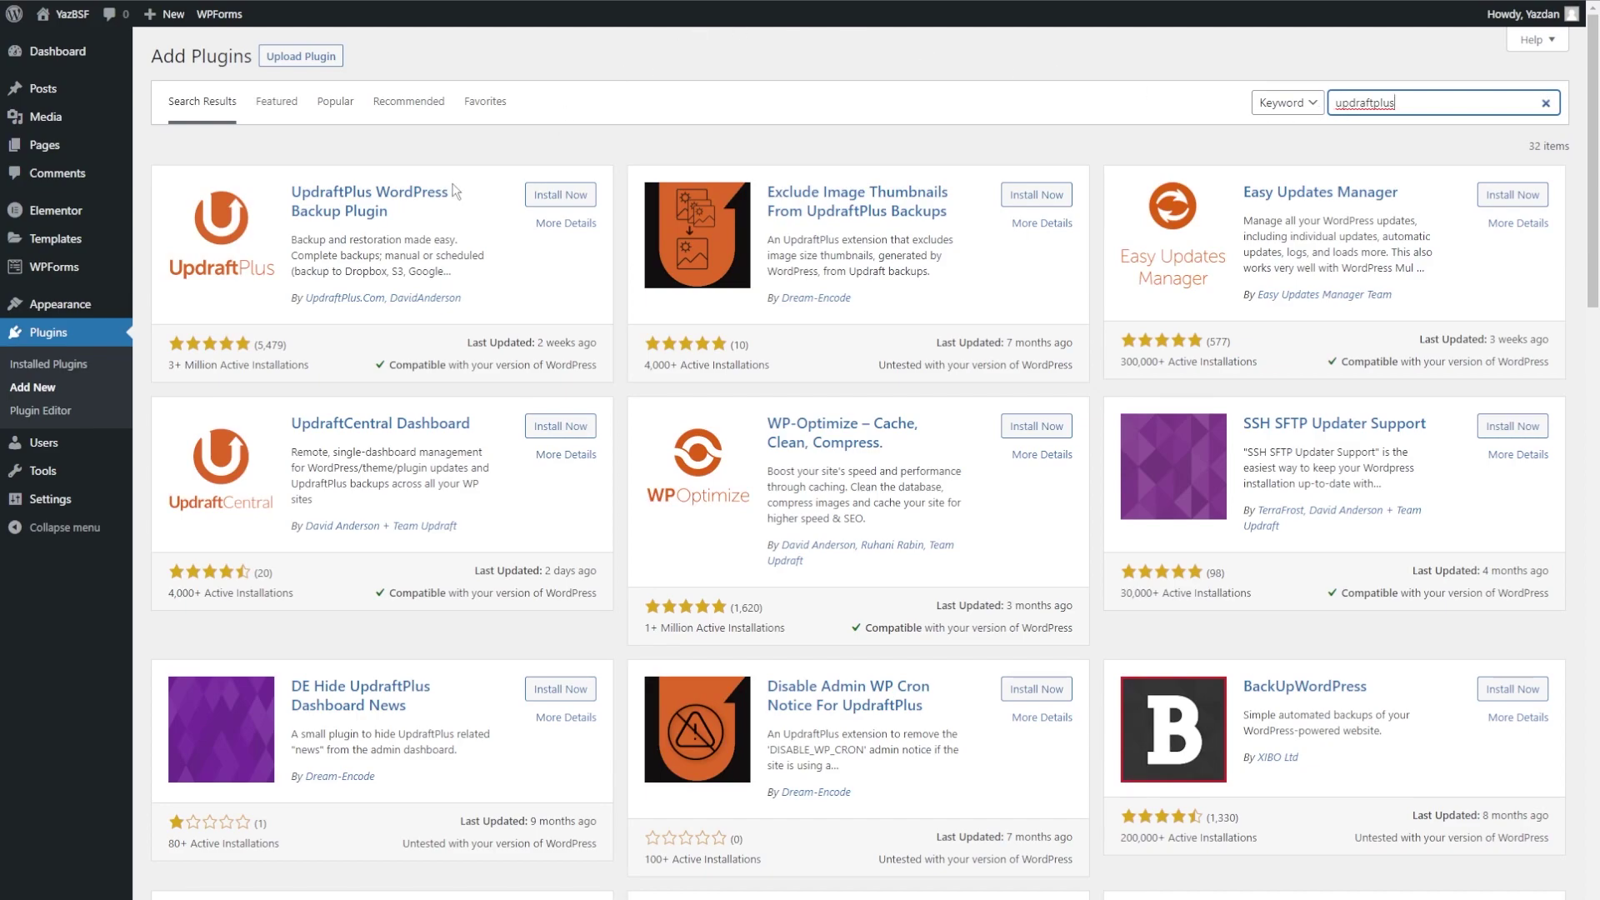
left_click(587, 199)
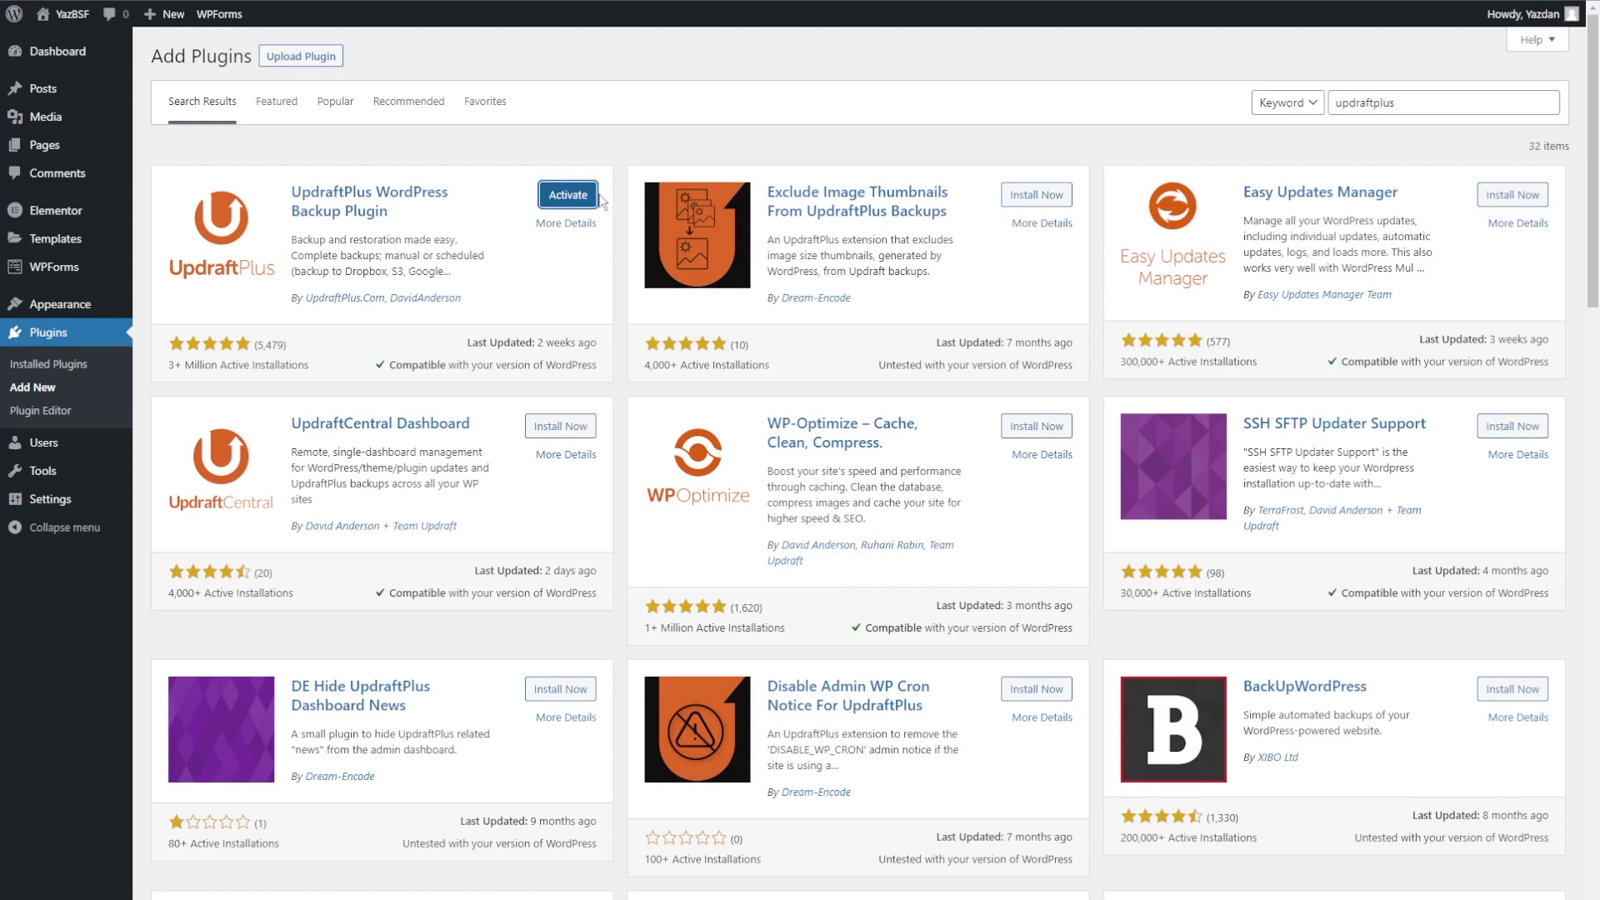
left_click(586, 198)
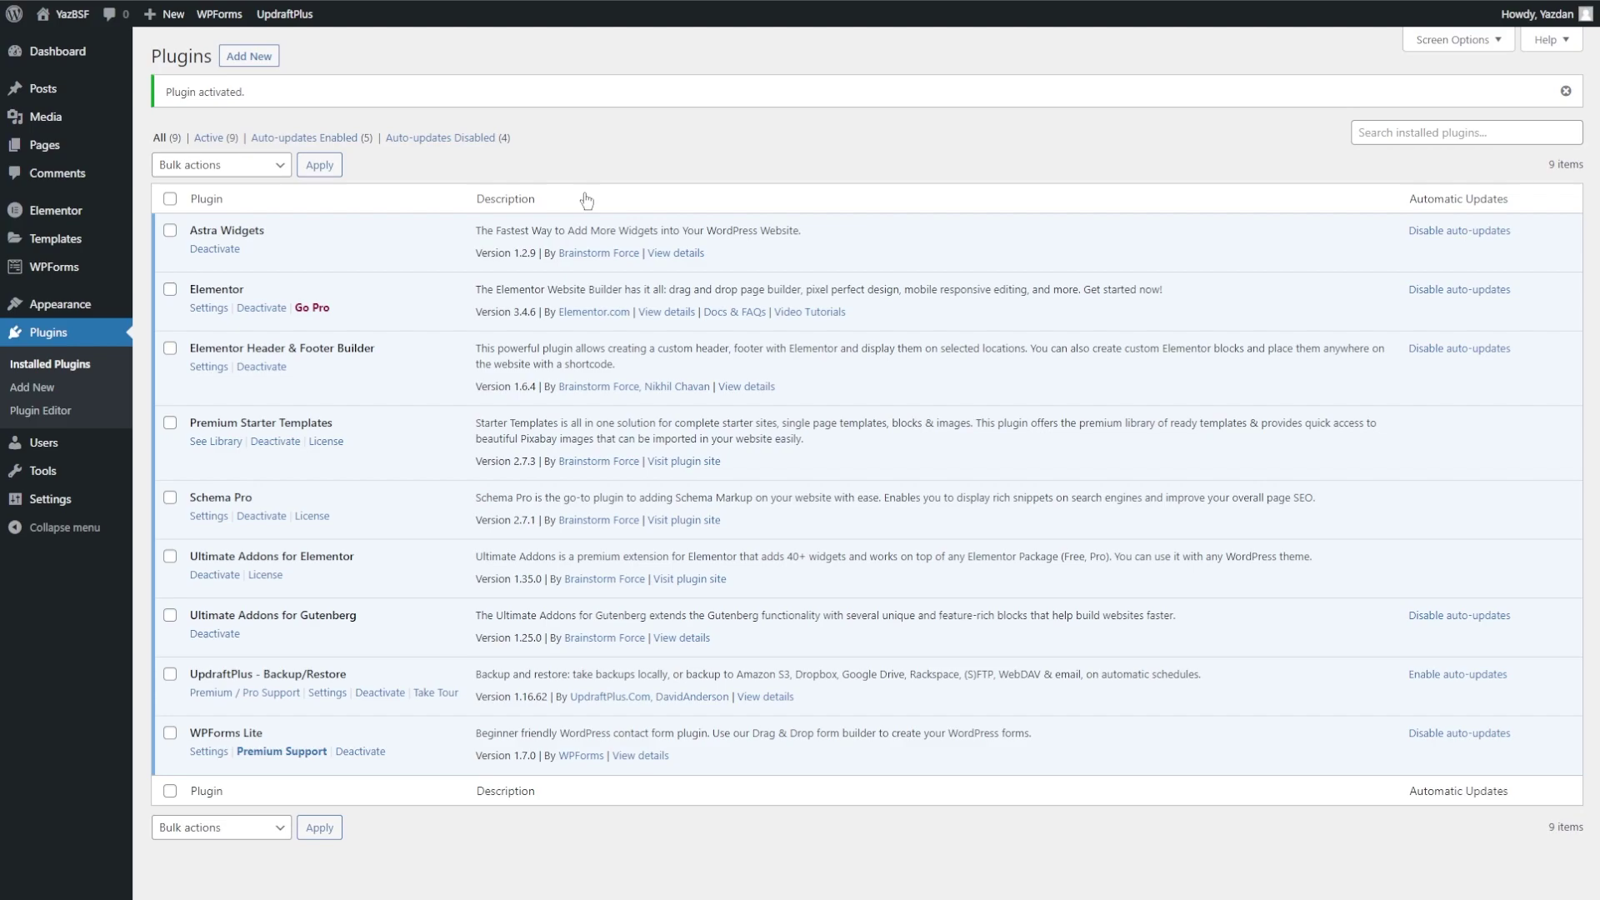
Step: Open the UpdraftPlus Backups page and run a new backup that includes the database and files
mouse_move(57, 505)
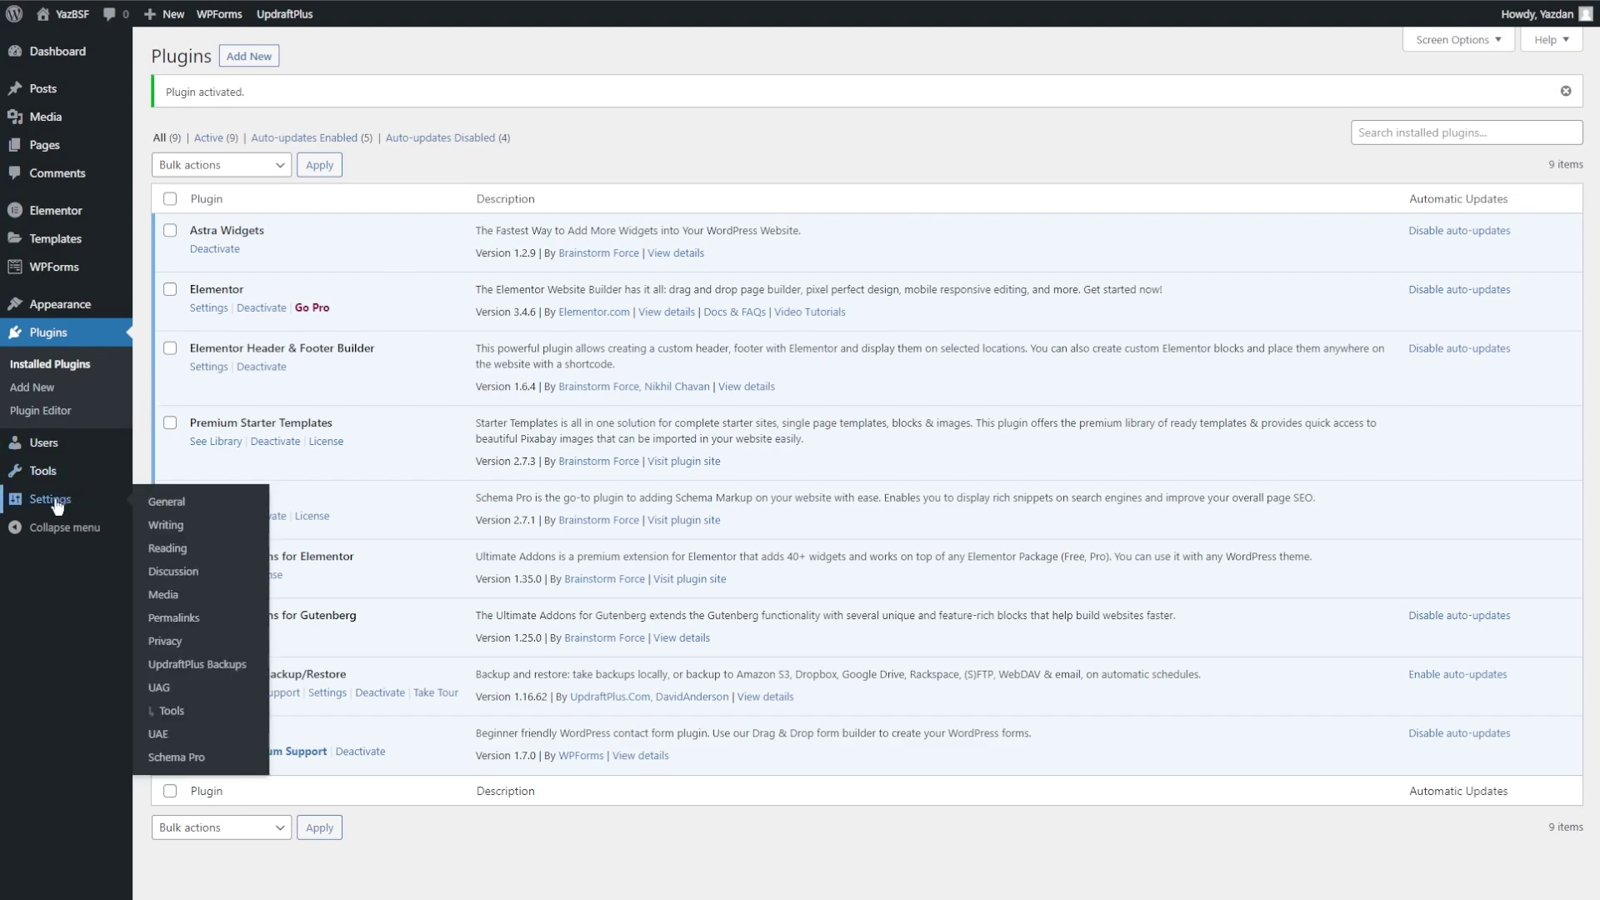
left_click(212, 666)
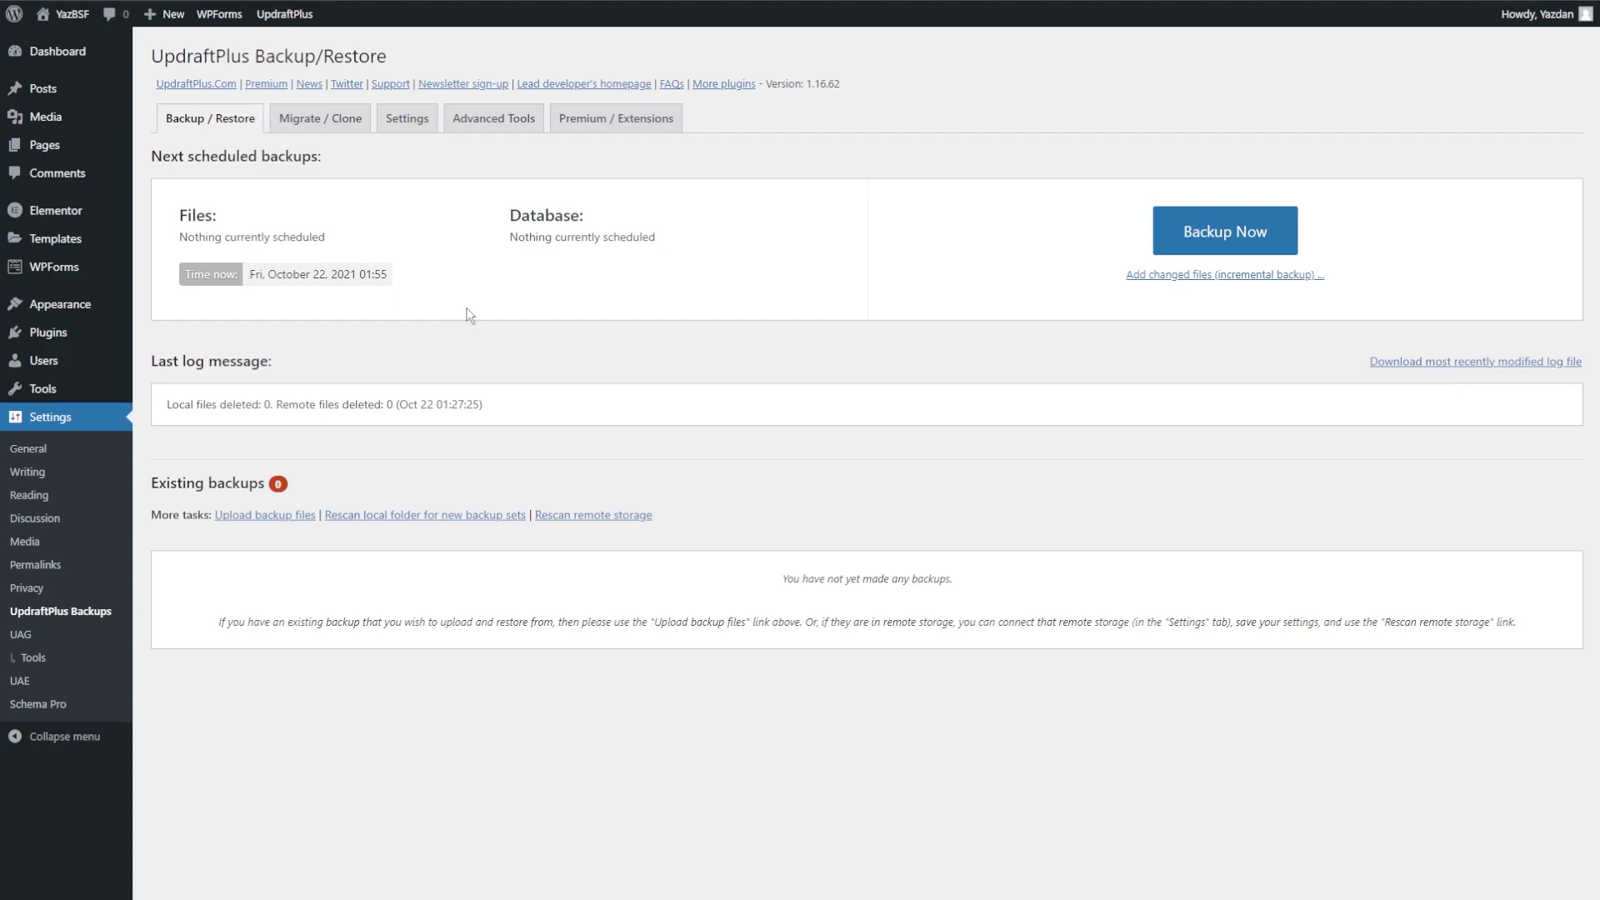
left_click(1273, 243)
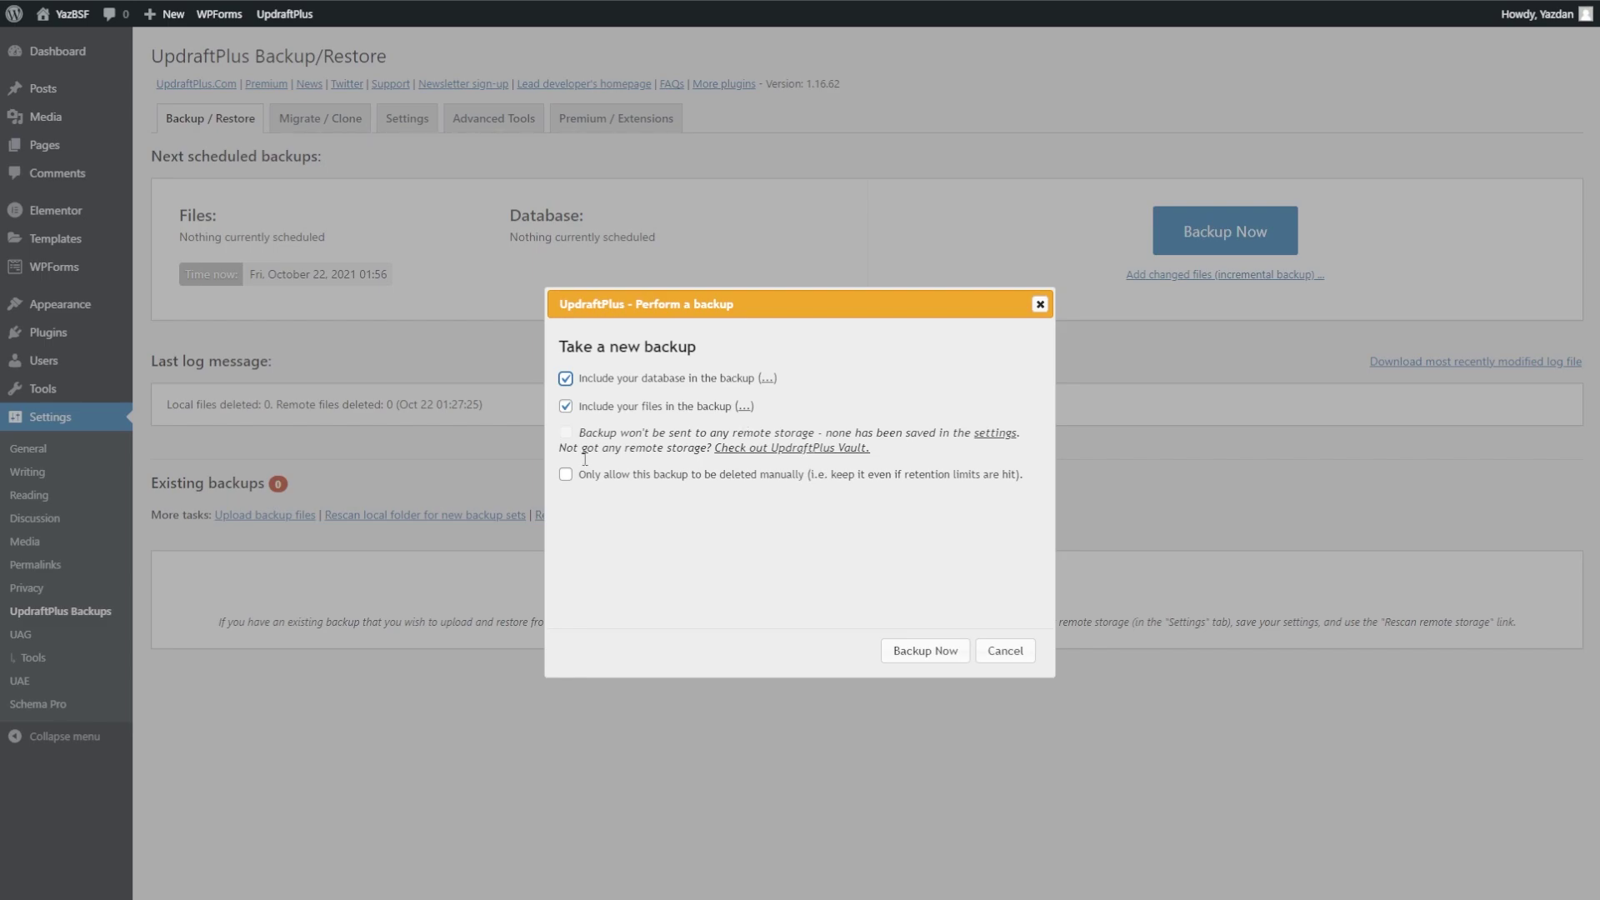
left_click(911, 659)
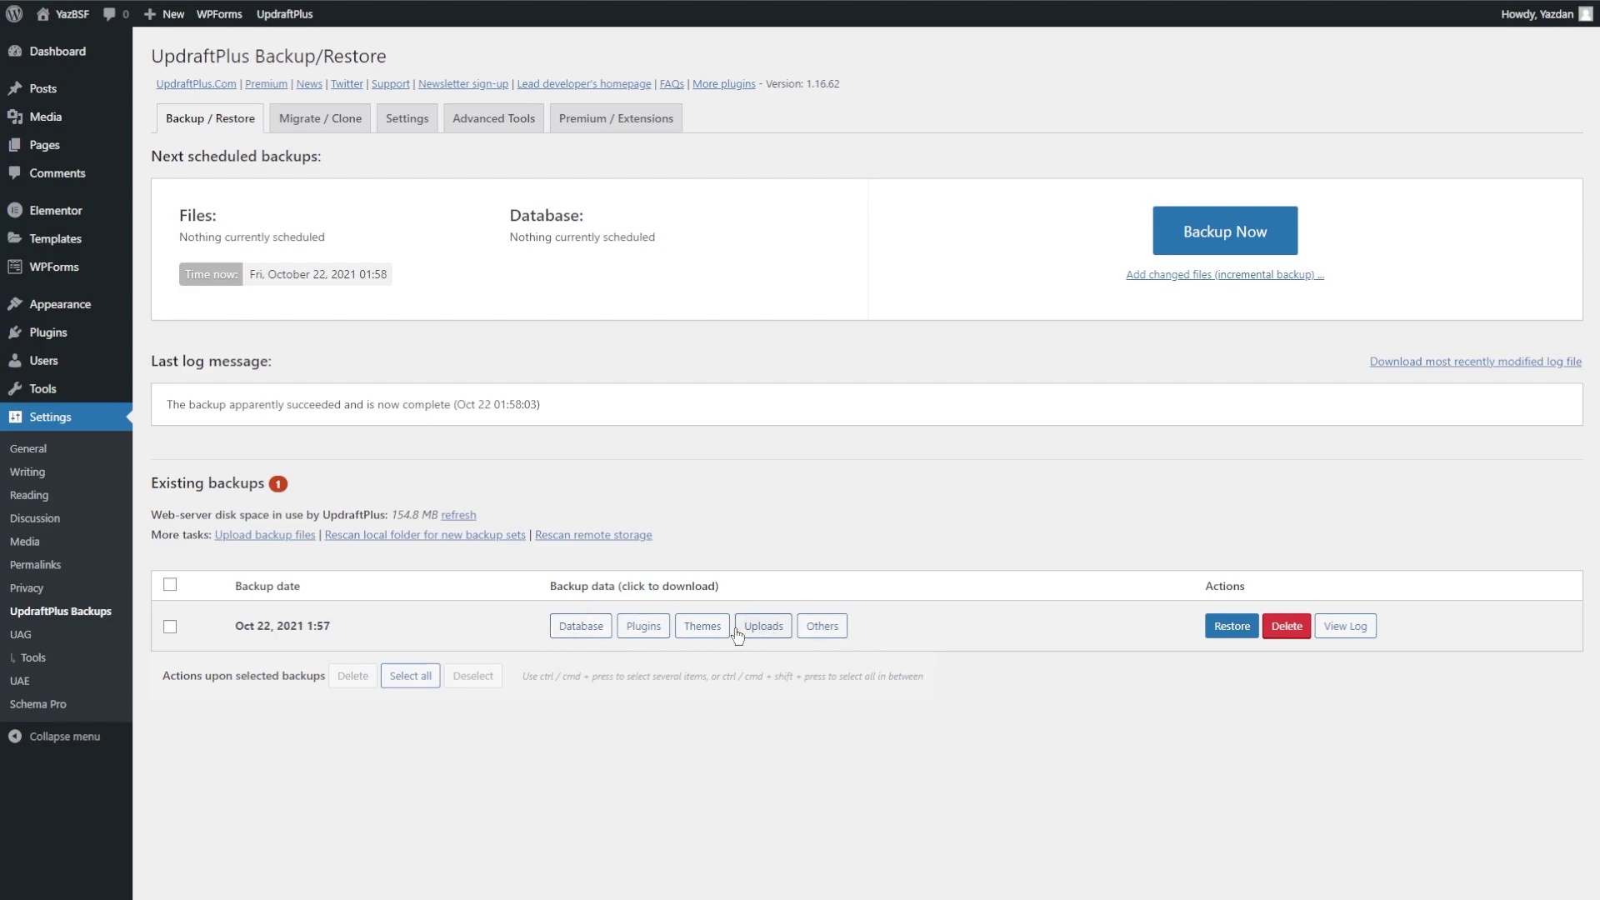
Step: Open the UpdraftPlus settings and examine the interval choices for the files and database backup schedules
left_click(704, 628)
left_click_drag(394, 513, 438, 517)
left_click(409, 122)
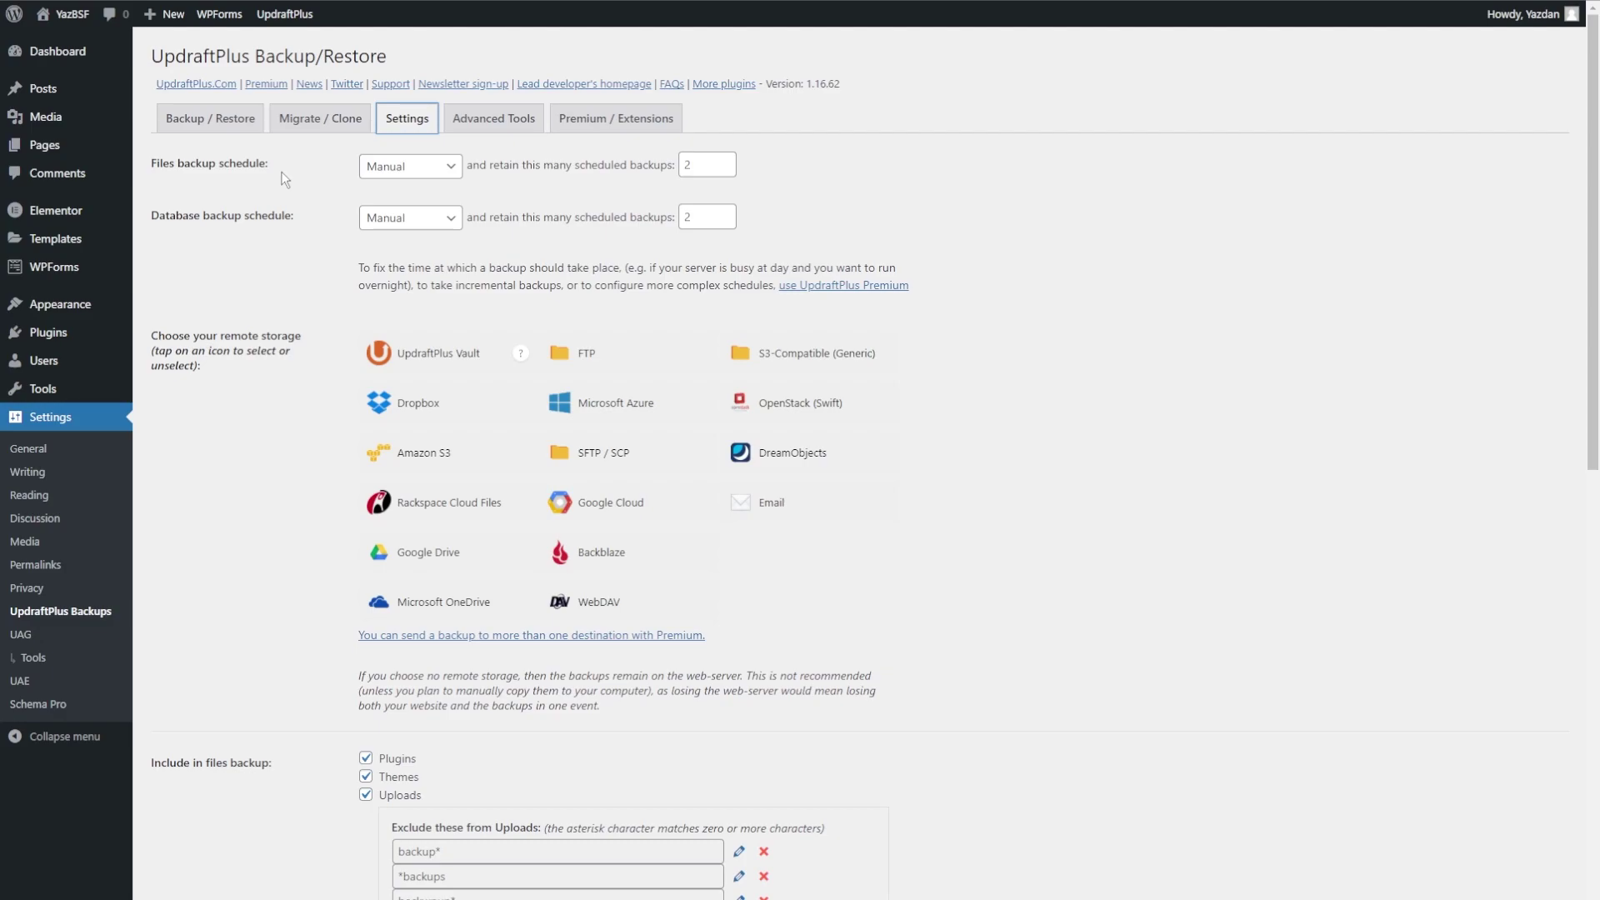
left_click(392, 180)
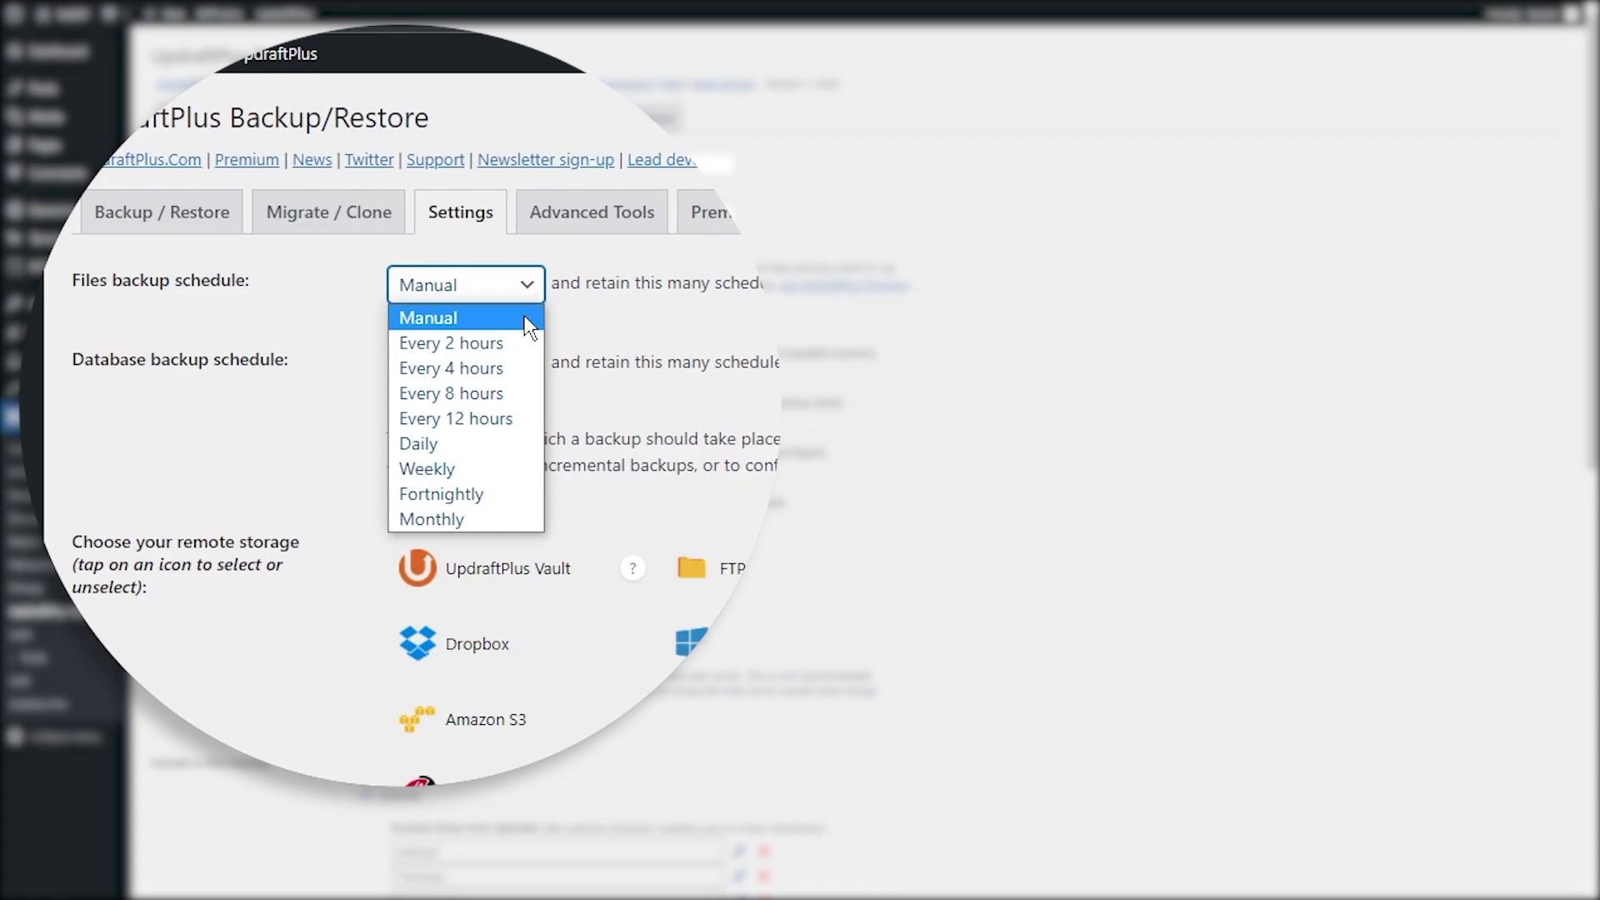
left_click(647, 424)
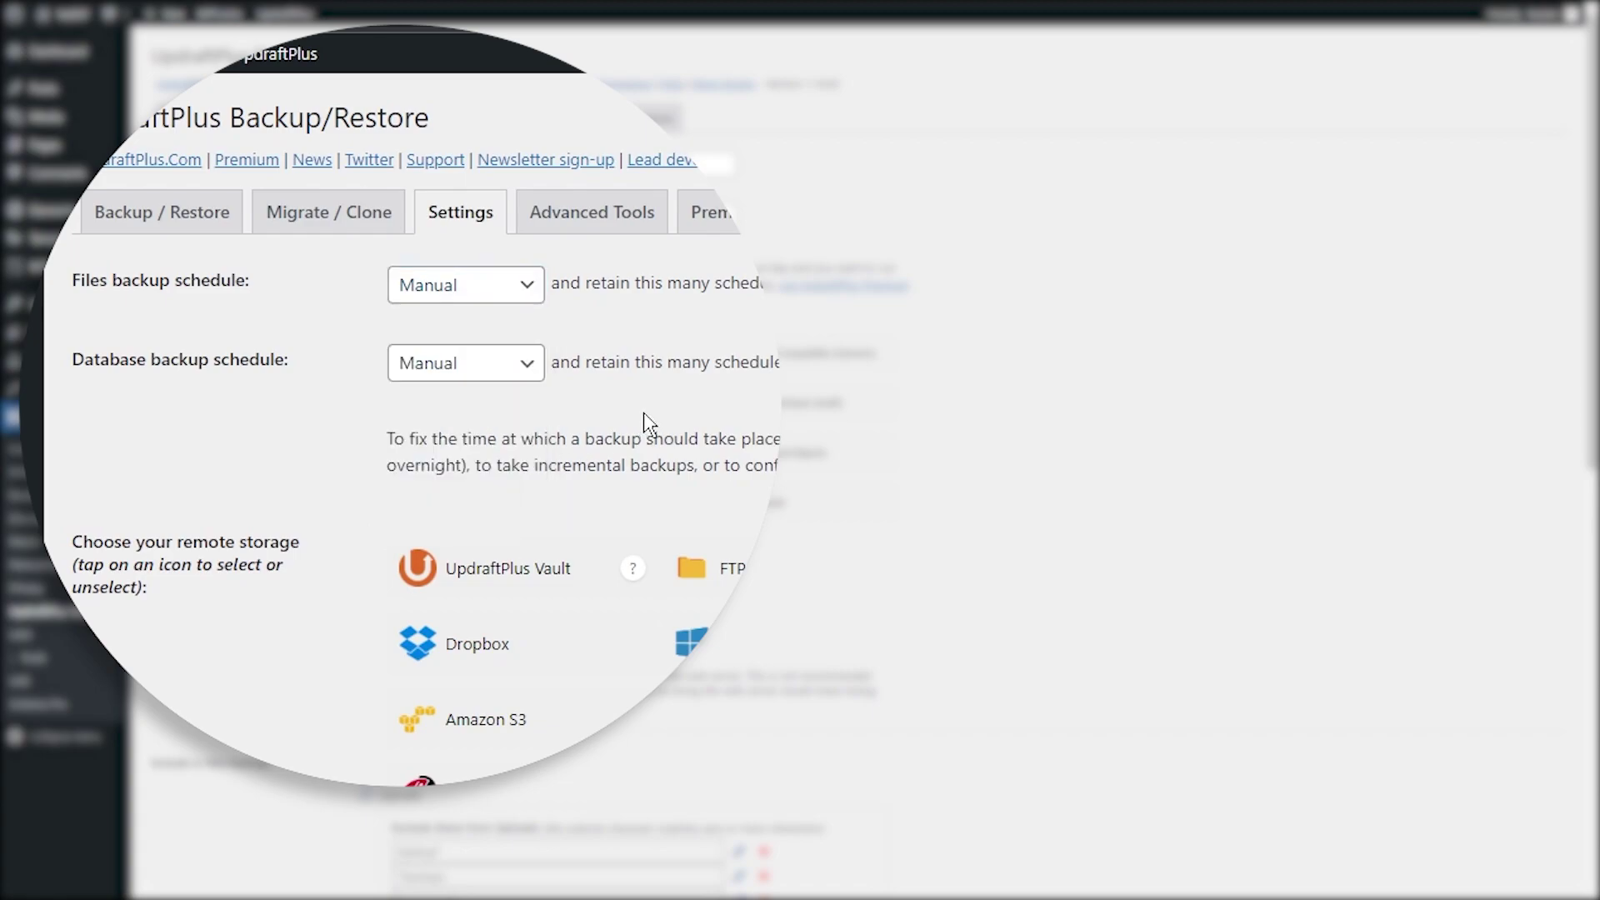
left_click(526, 363)
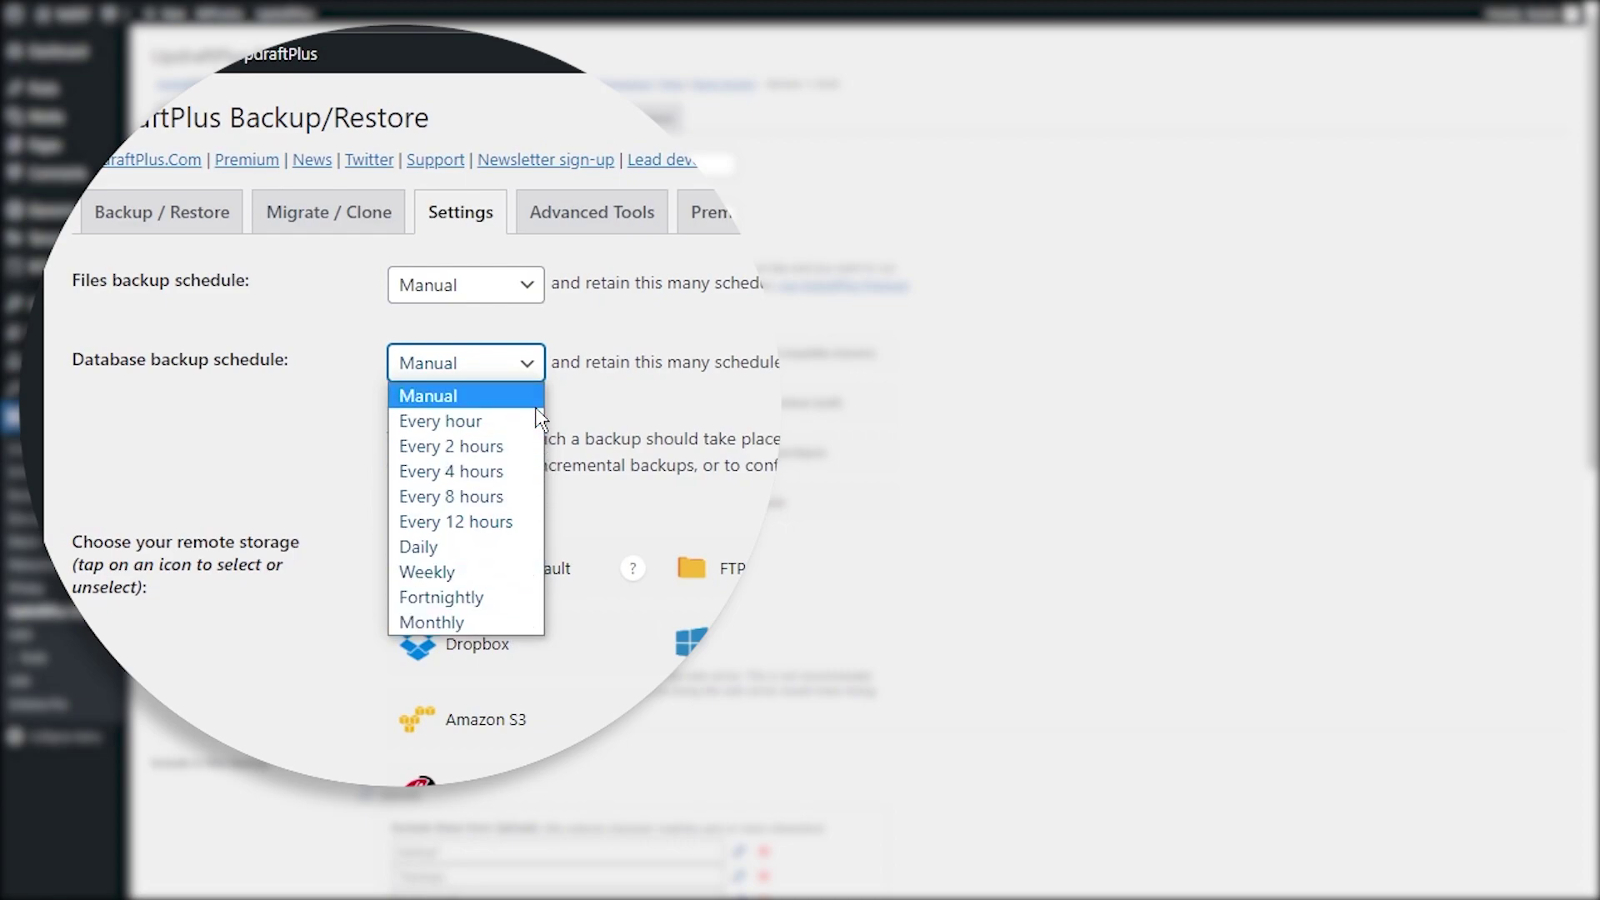
left_click(538, 398)
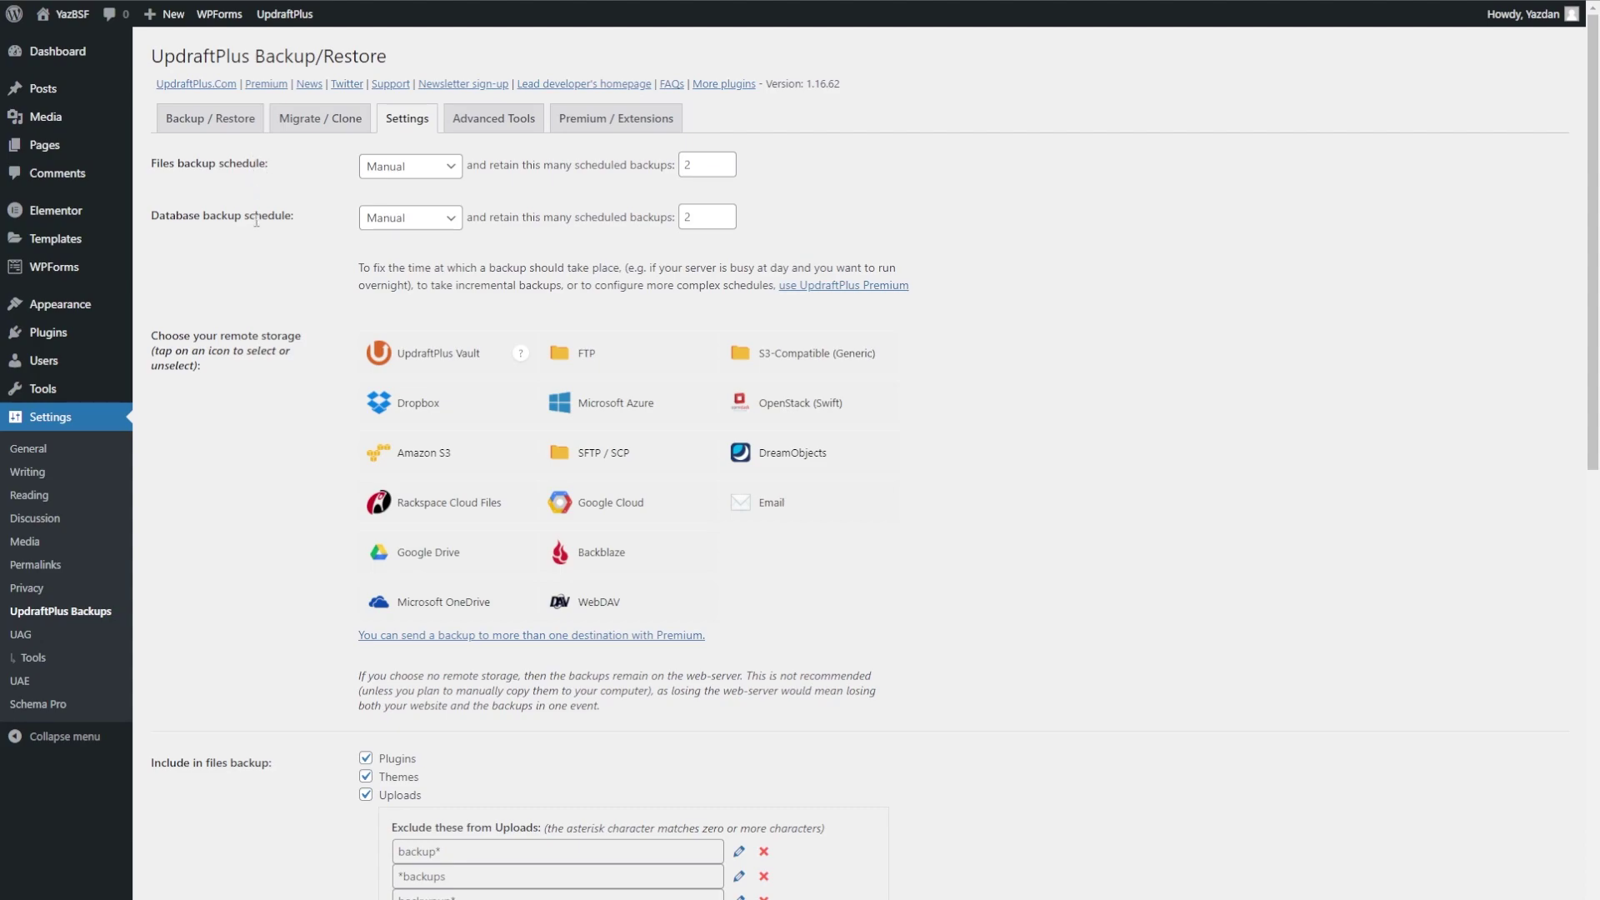
Step: Set the files backup schedule to Weekly with 4 backups retained and the database backup schedule to Daily
left_click(453, 174)
left_click(418, 285)
double_click(690, 165)
type("4")
left_click(817, 210)
left_click(440, 230)
key("d")
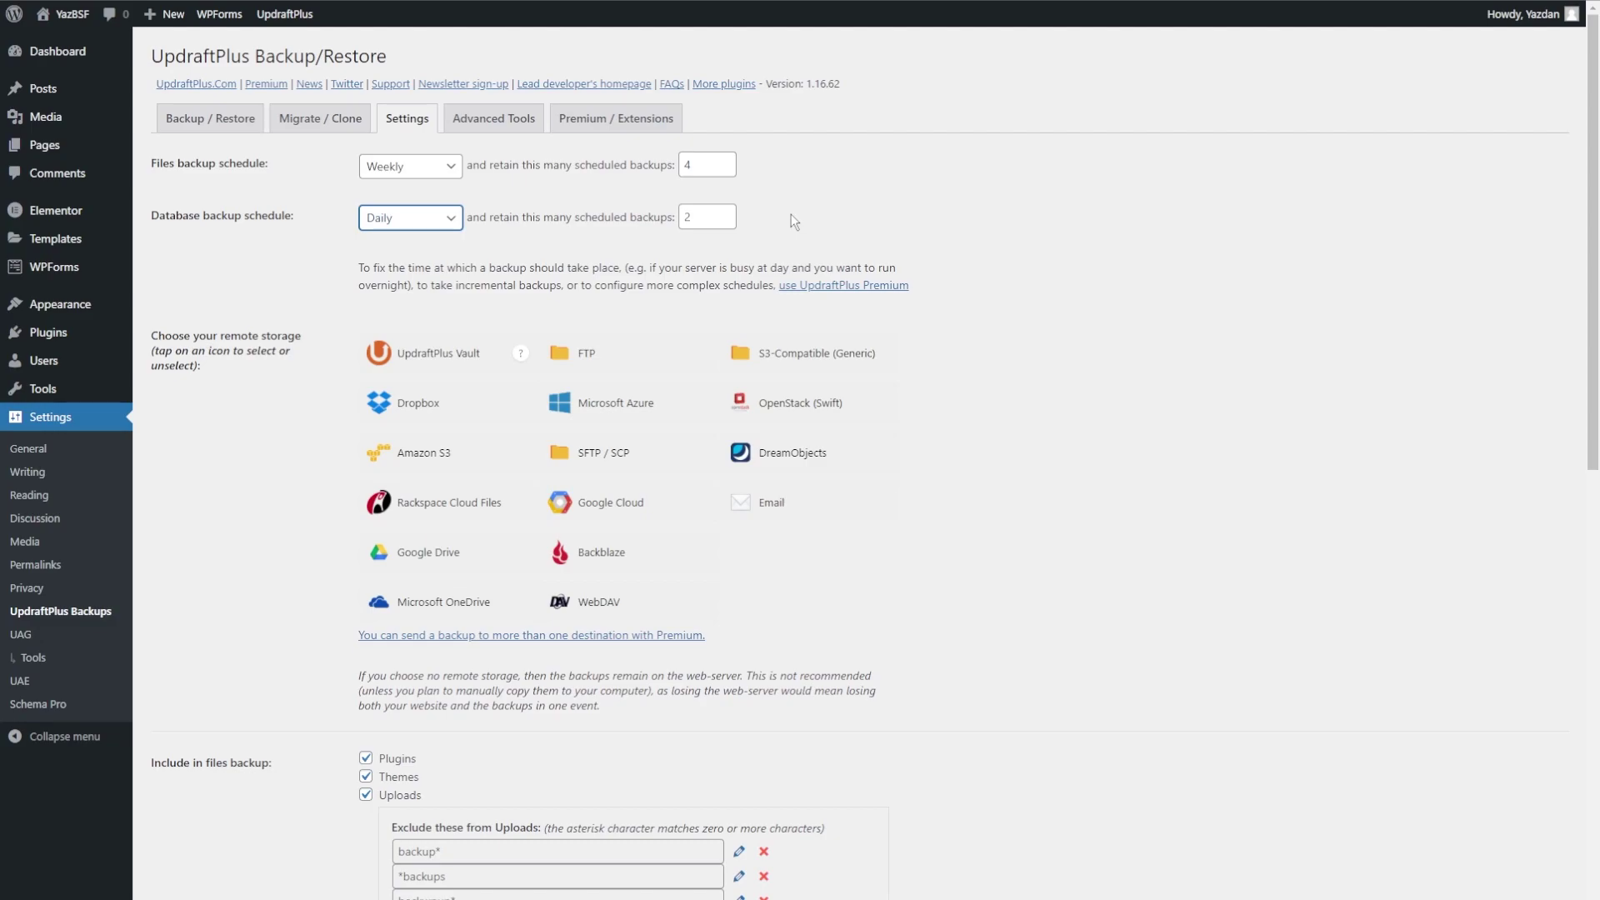
Step: Choose Google Drive as the remote storage and follow its link for authenticating with Google
scroll(964, 301, "down", 1)
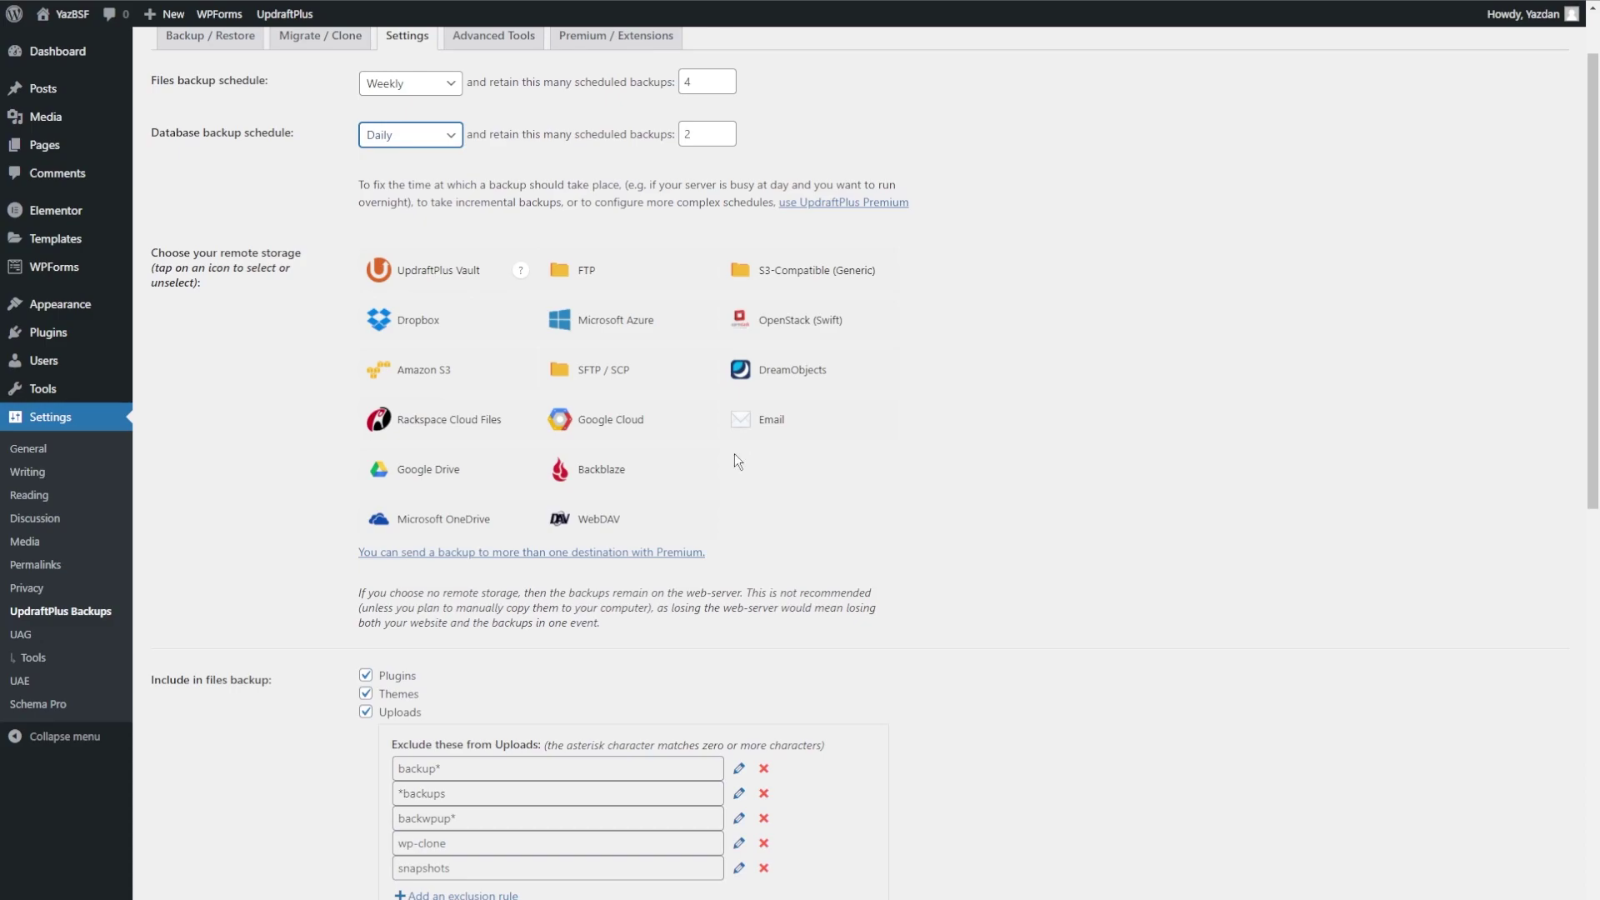
left_click(461, 475)
scroll(350, 492, "down", 2)
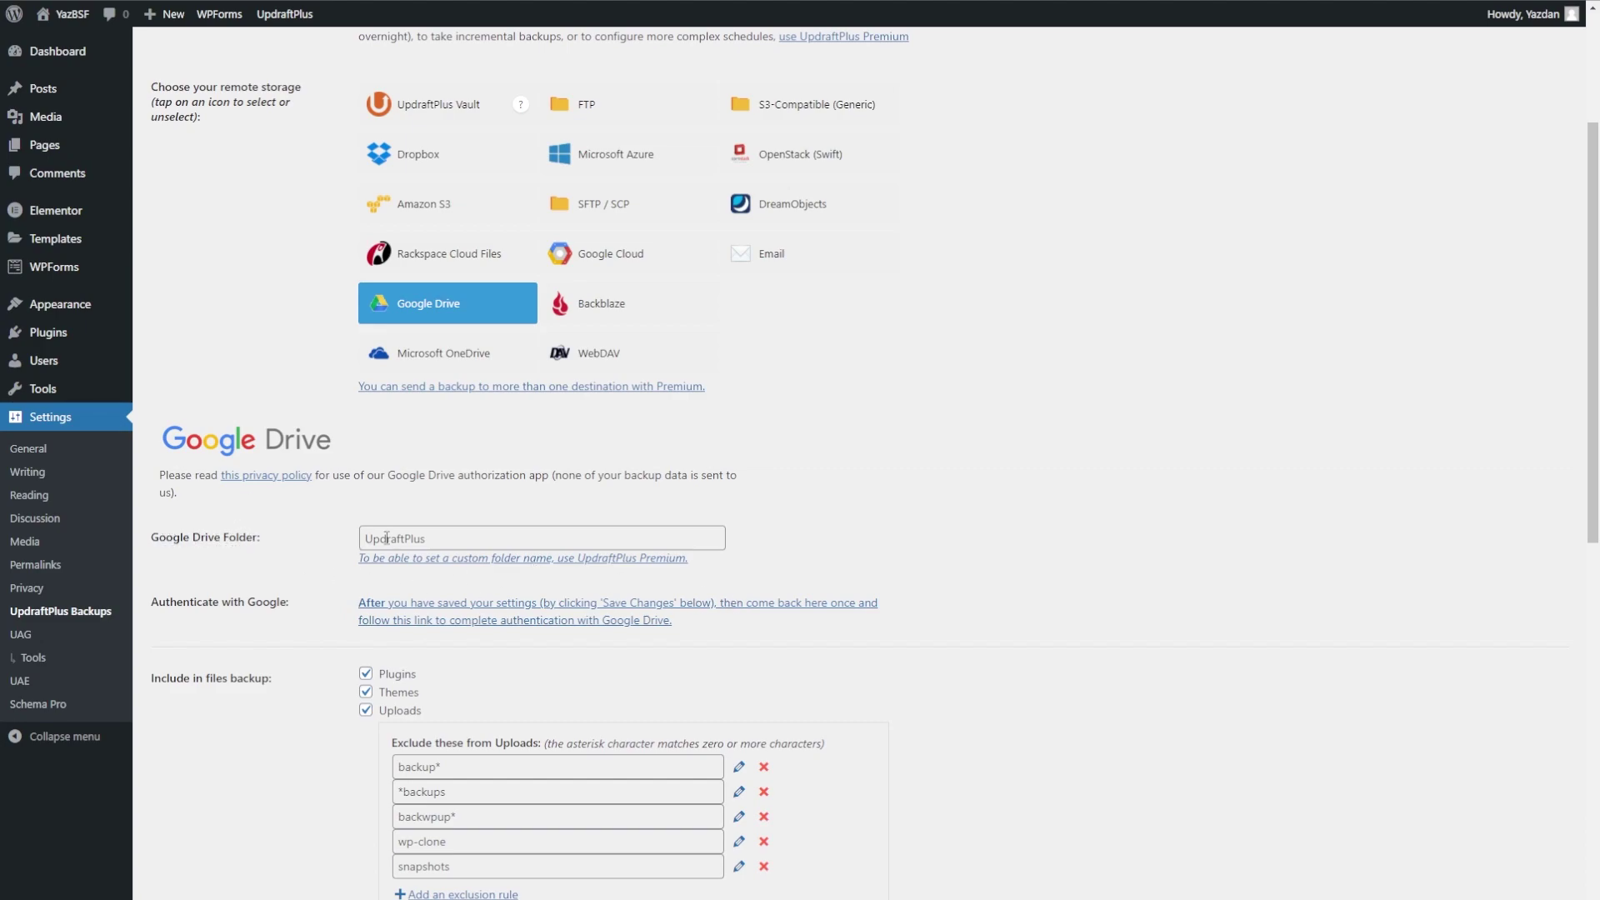
left_click_drag(458, 538, 330, 537)
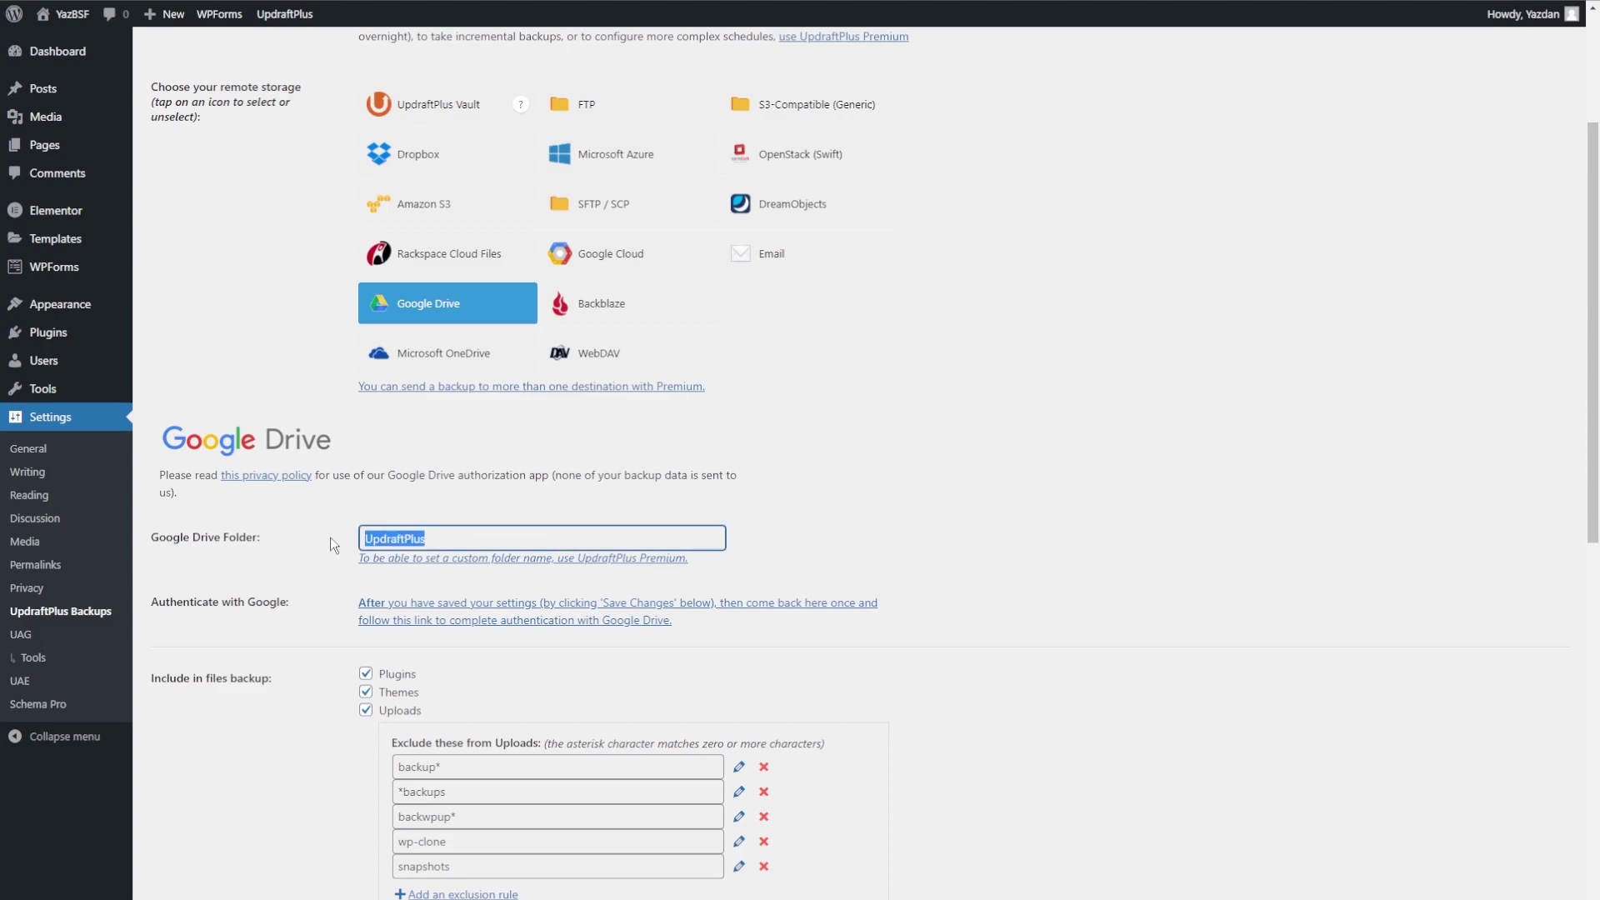
left_click(447, 540)
left_click(376, 607)
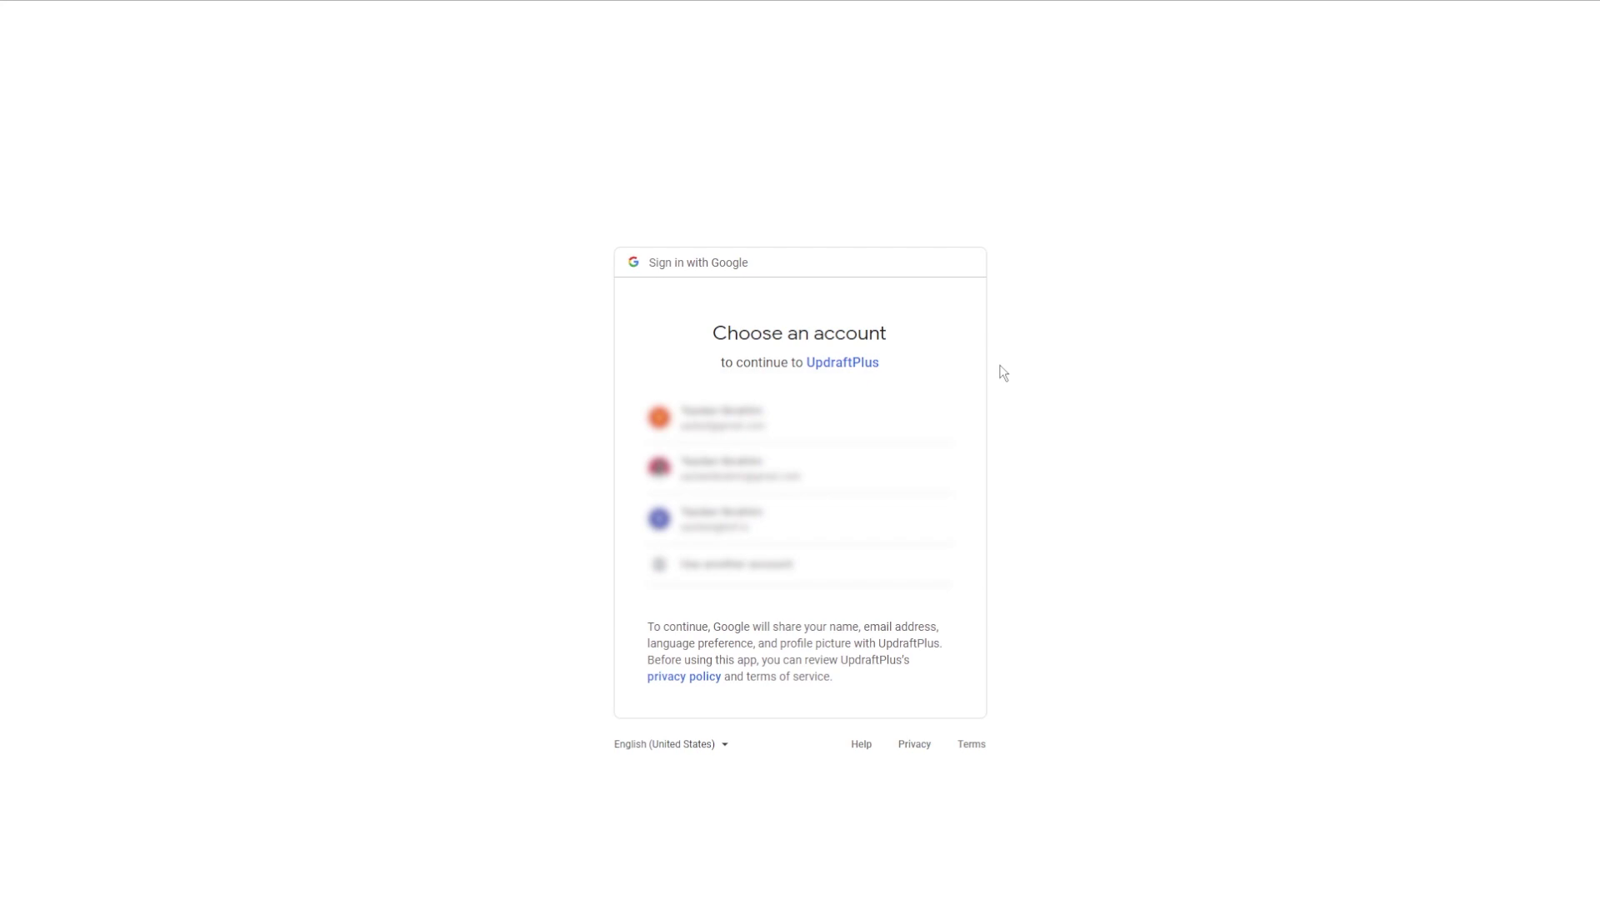
Step: Choose the Google account, allow UpdraftPlus to access its Google Drive and complete the setup
left_click(786, 417)
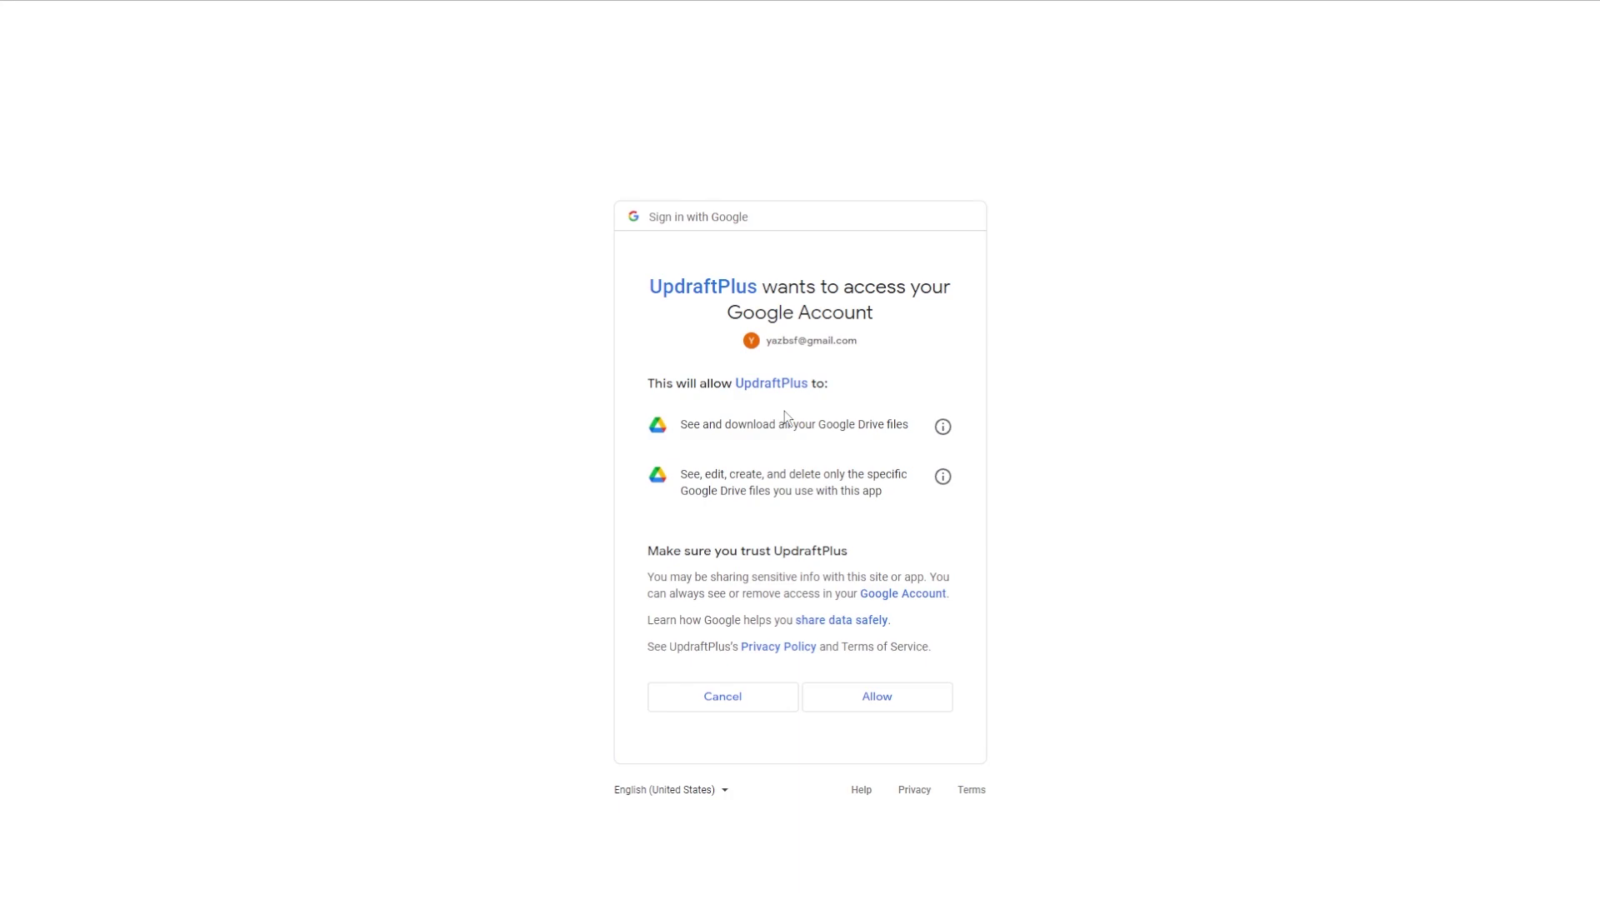
left_click(852, 695)
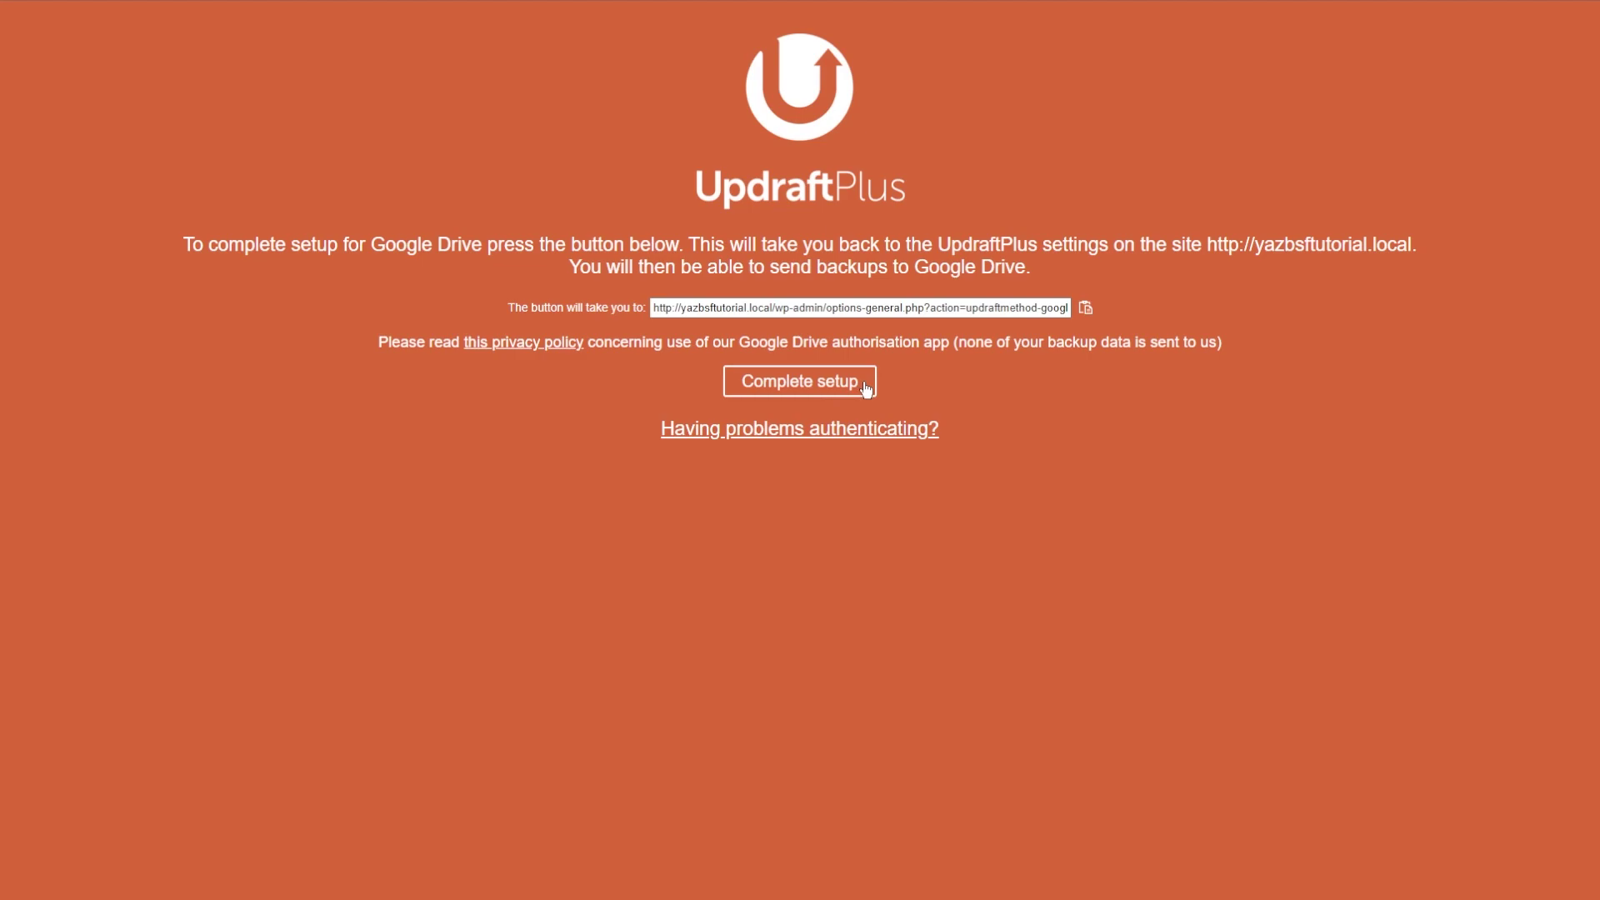
left_click(865, 388)
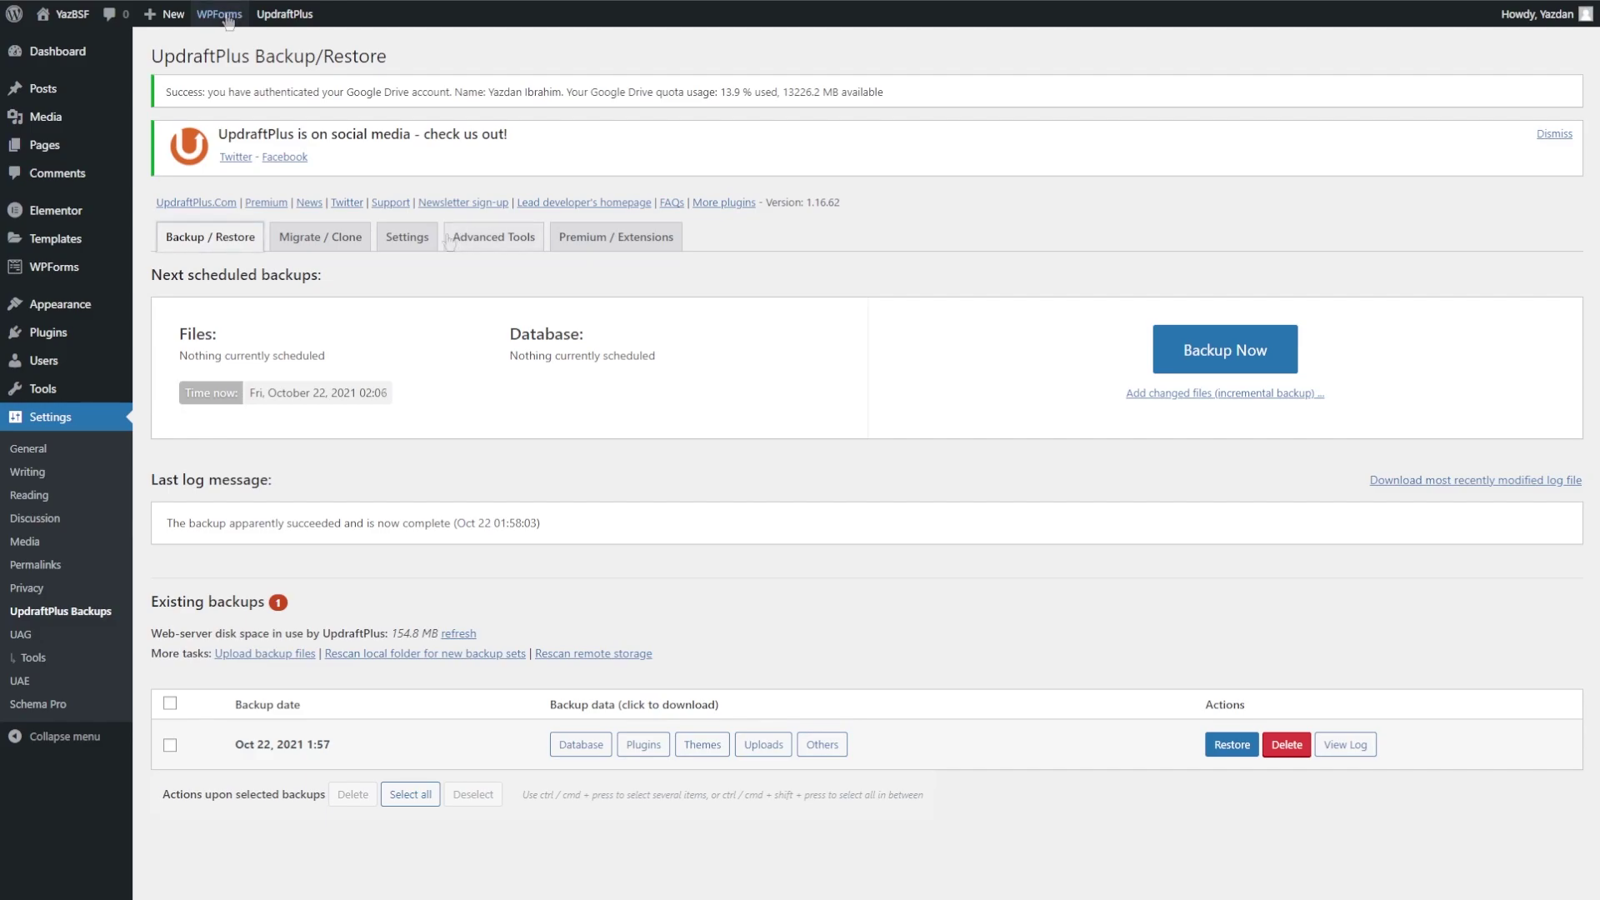
Step: Return to the UpdraftPlus settings, try to save the changes and check the schedule values
left_click(419, 241)
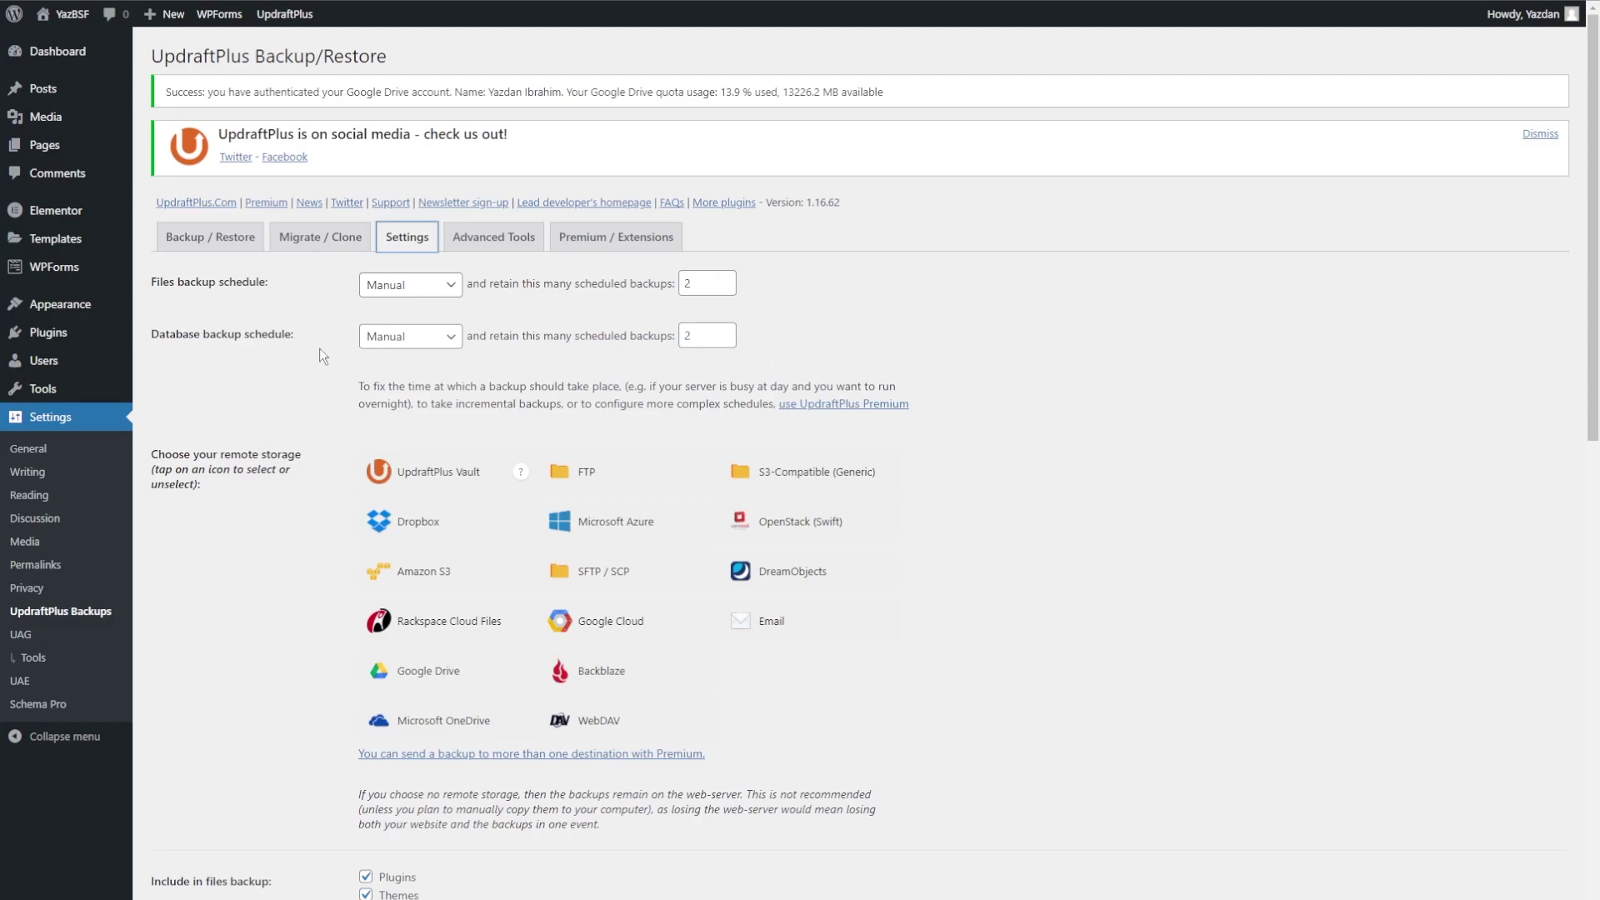
scroll(319, 348, "down", 15)
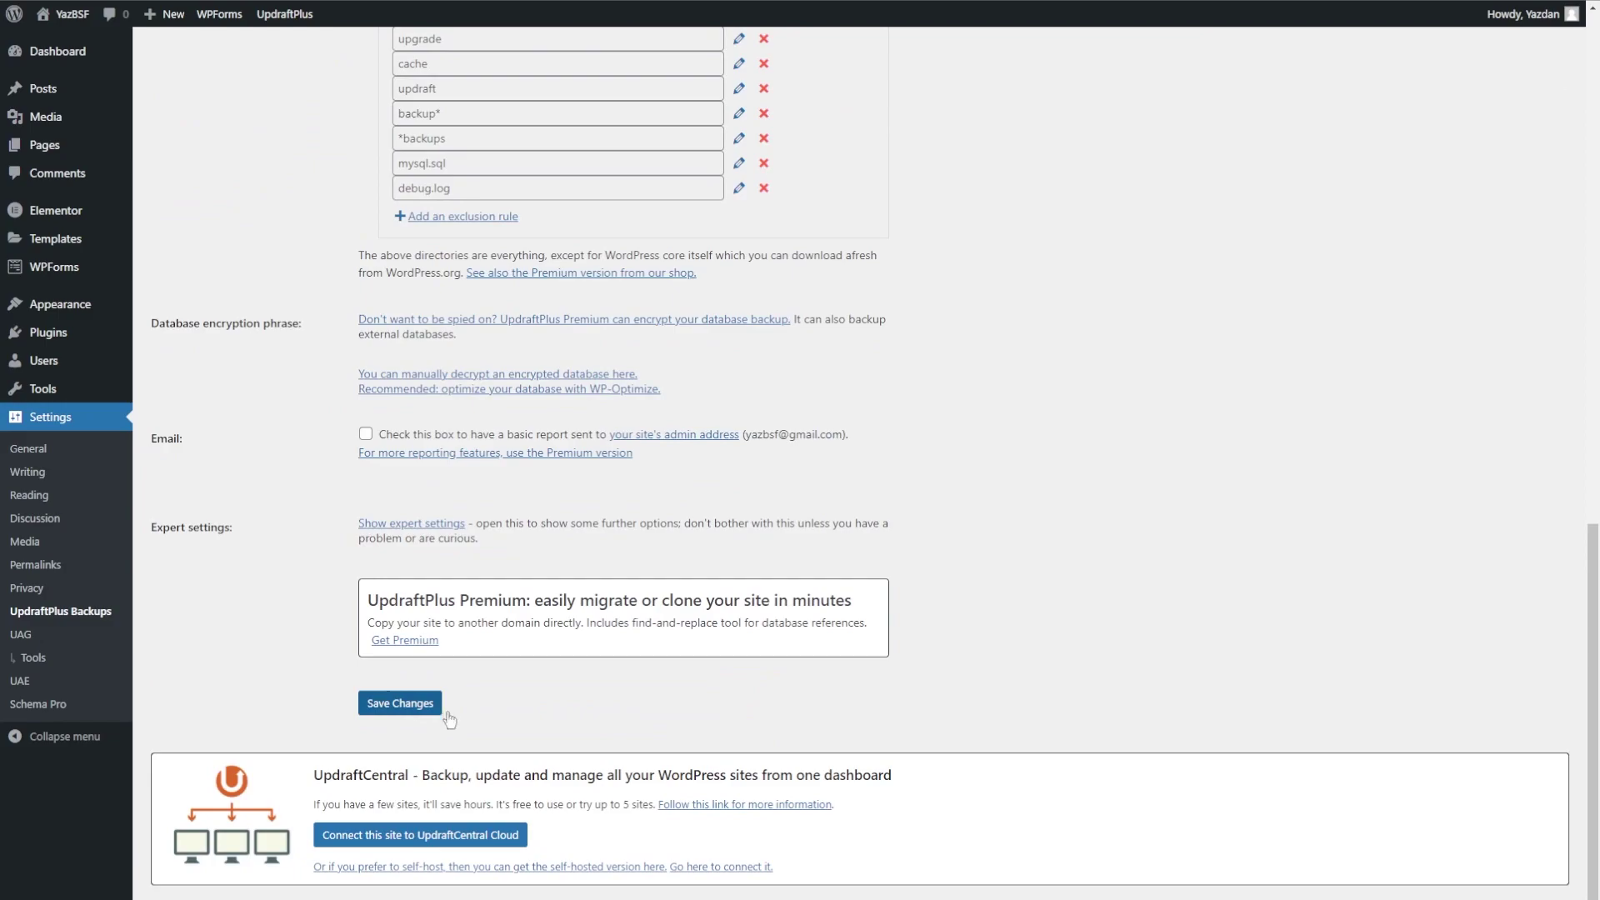
left_click(439, 710)
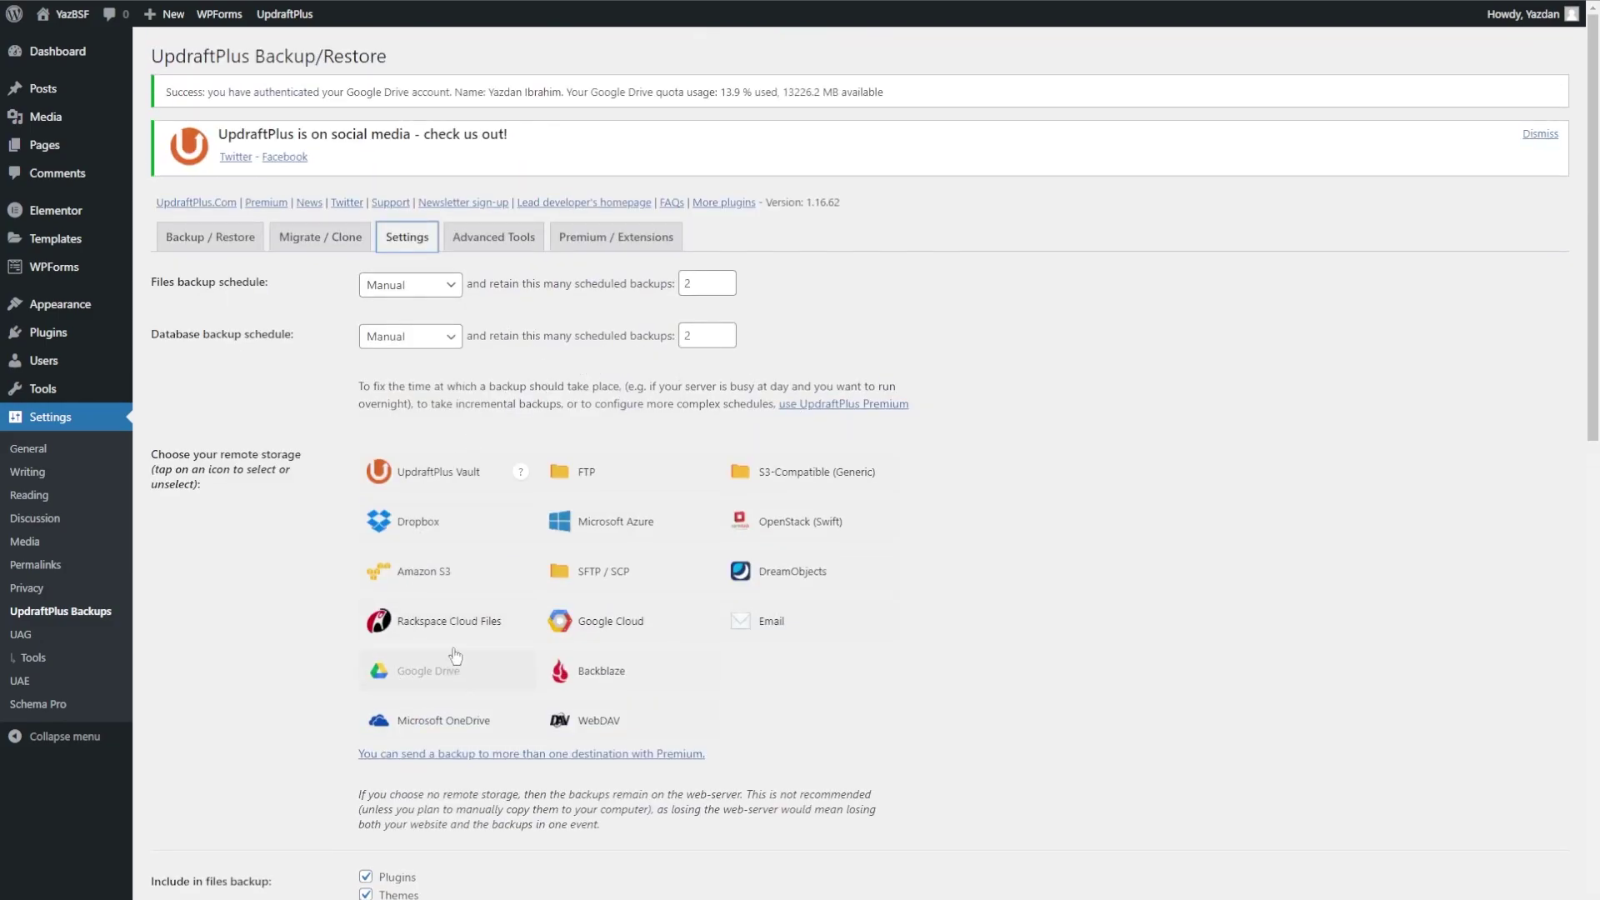
scroll(300, 423, "down", 15)
scroll(433, 681, "up", 2)
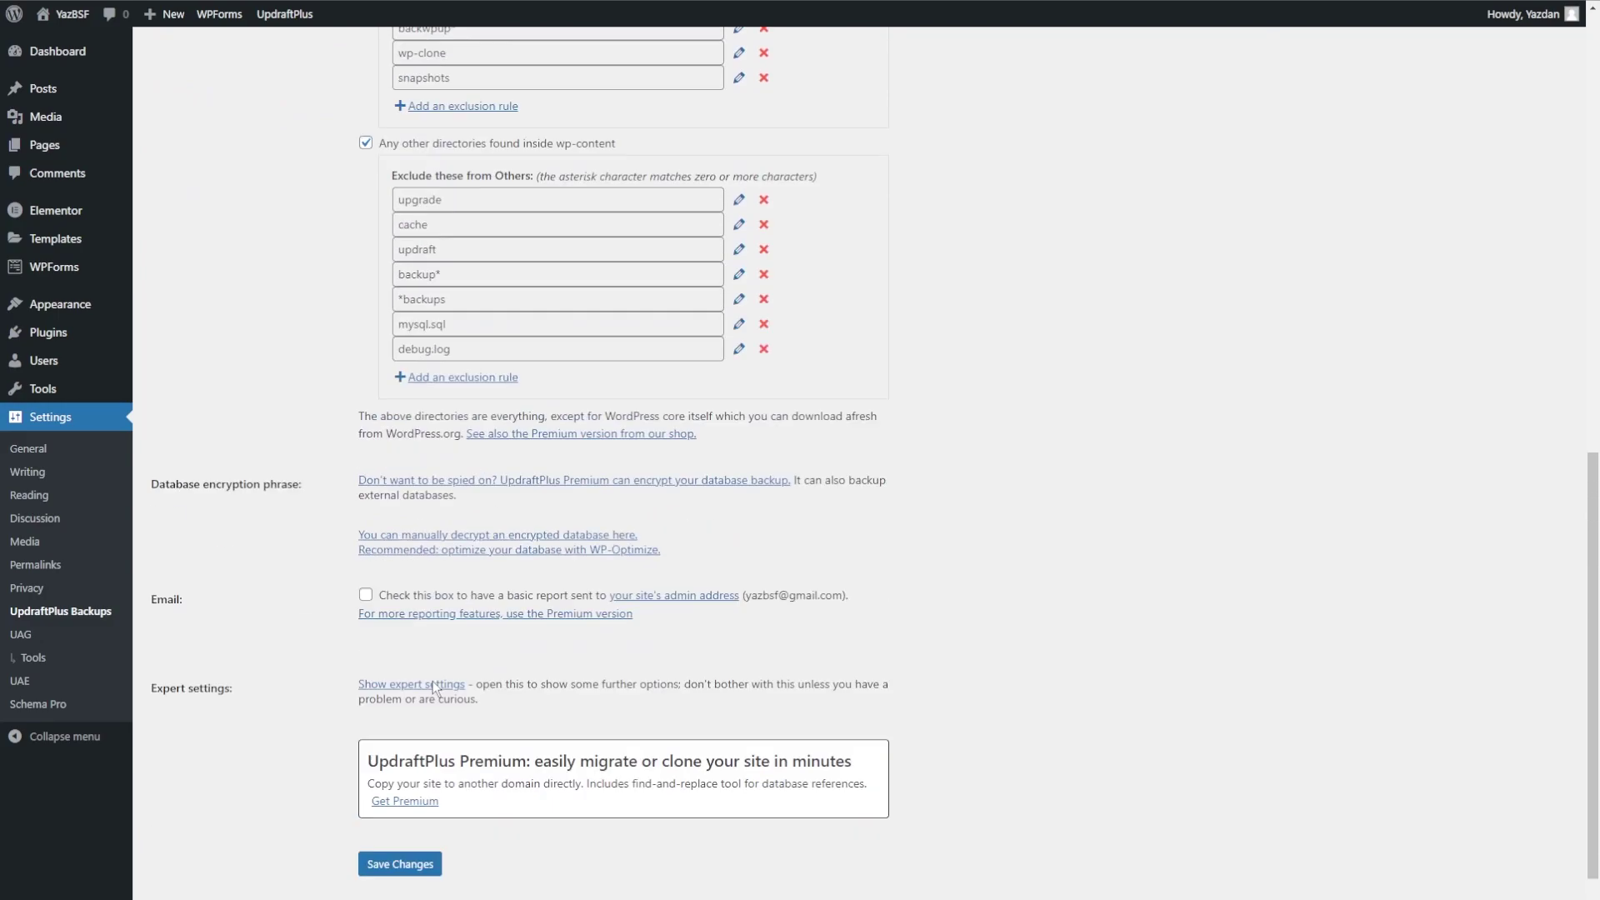
scroll(432, 681, "up", 15)
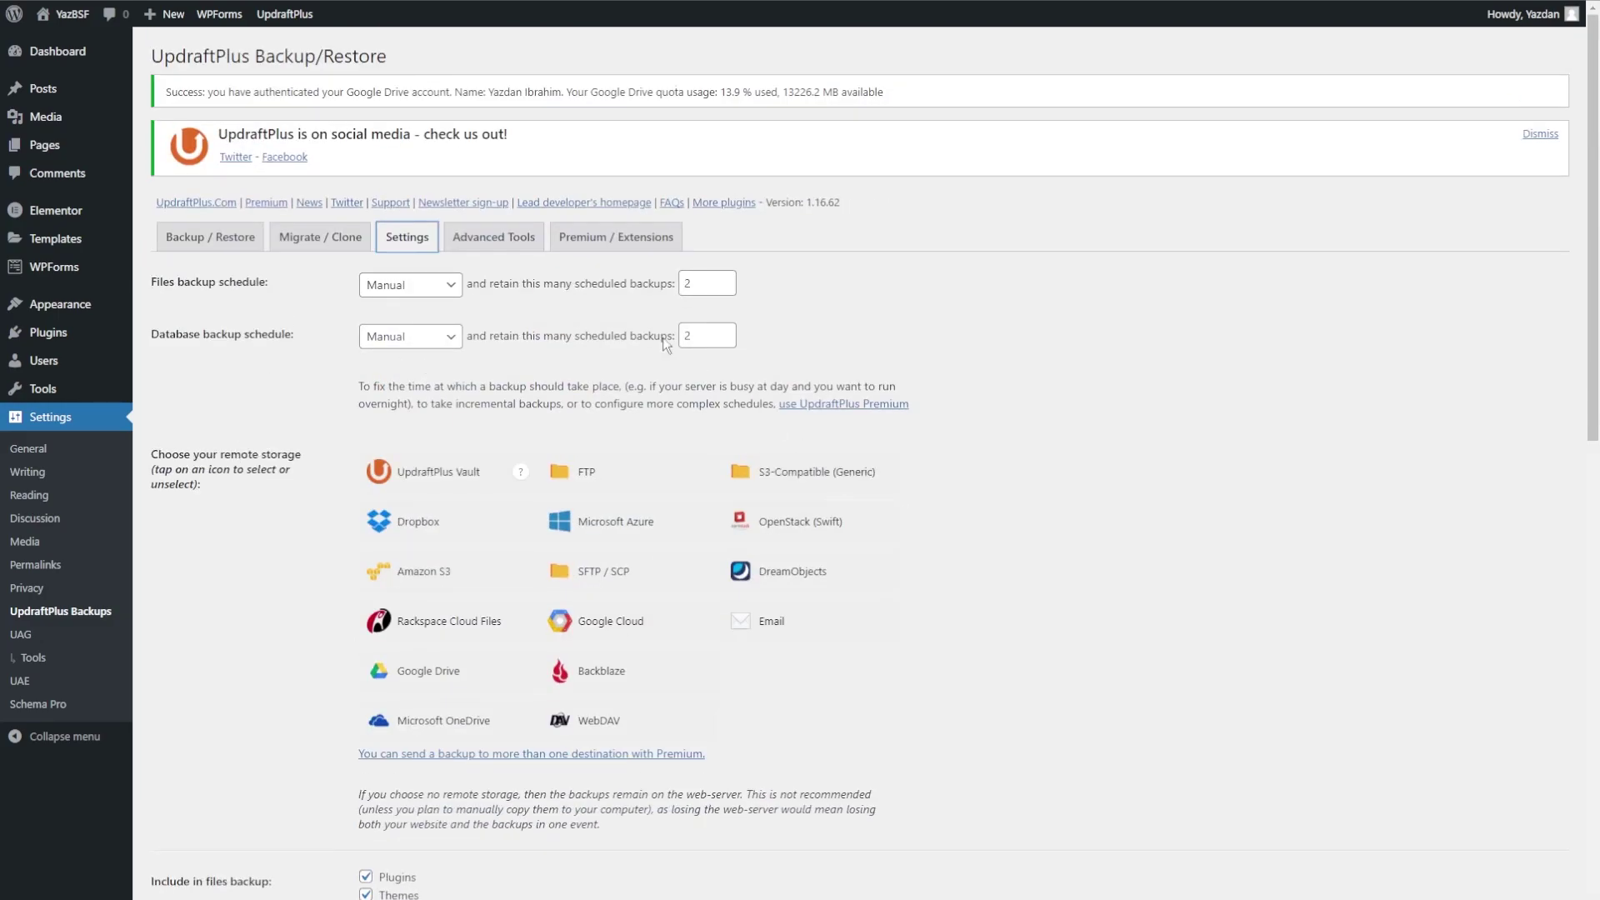
Step: Schedule files backups Weekly, keeping 4, and database backups Daily, and save the settings
left_click(446, 293)
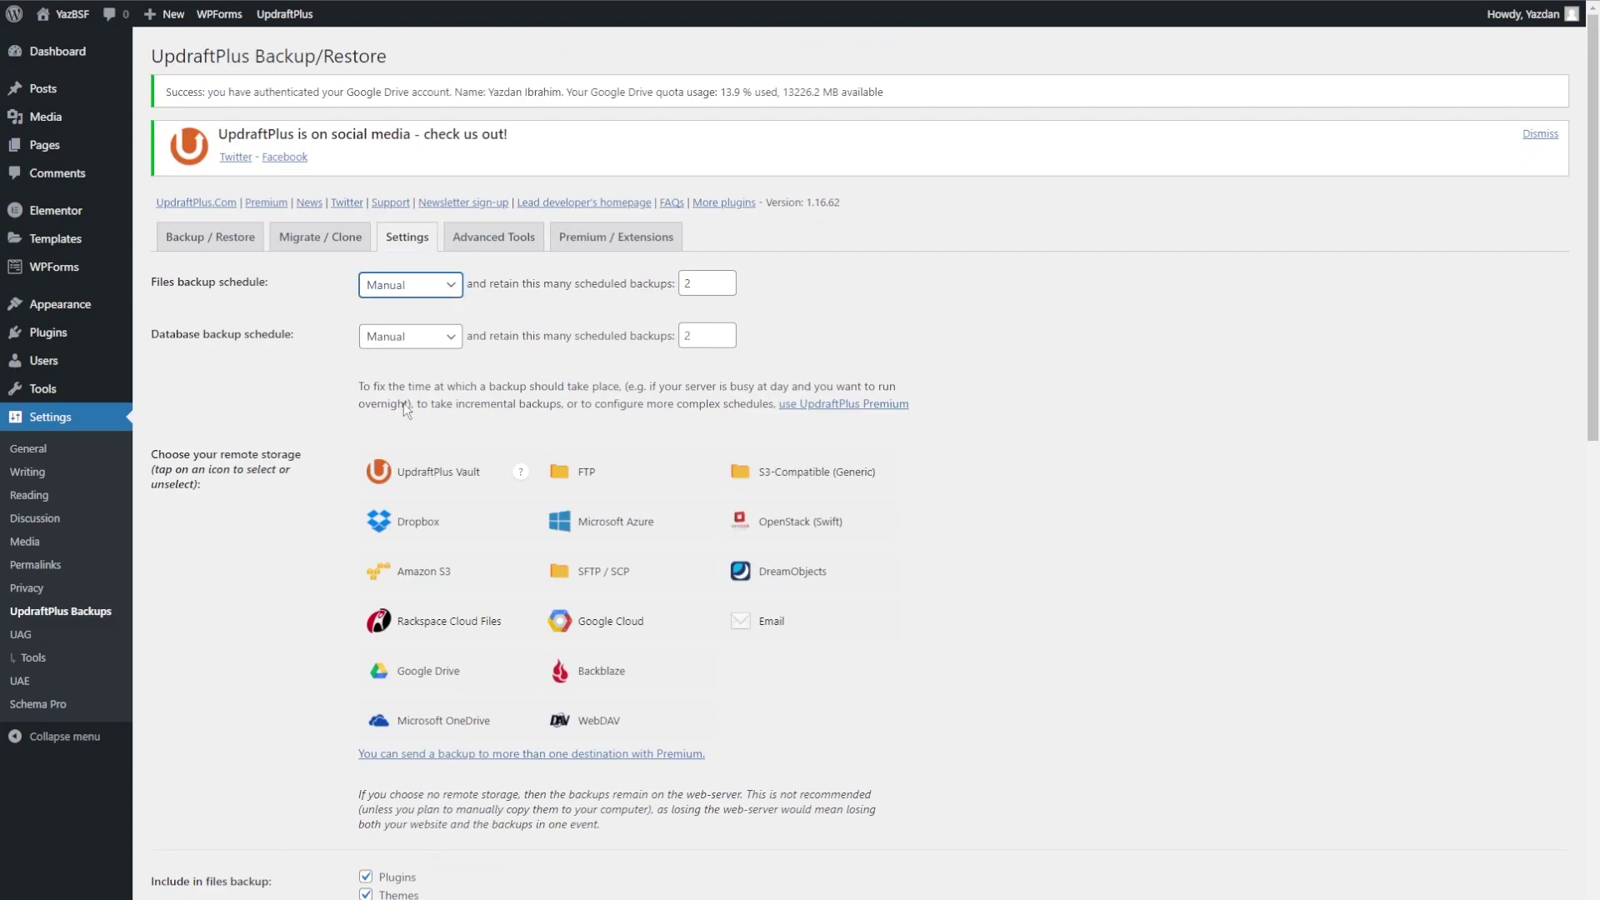
key("w")
key("Tab")
type("4")
key("Tab")
key("d")
left_click(819, 372)
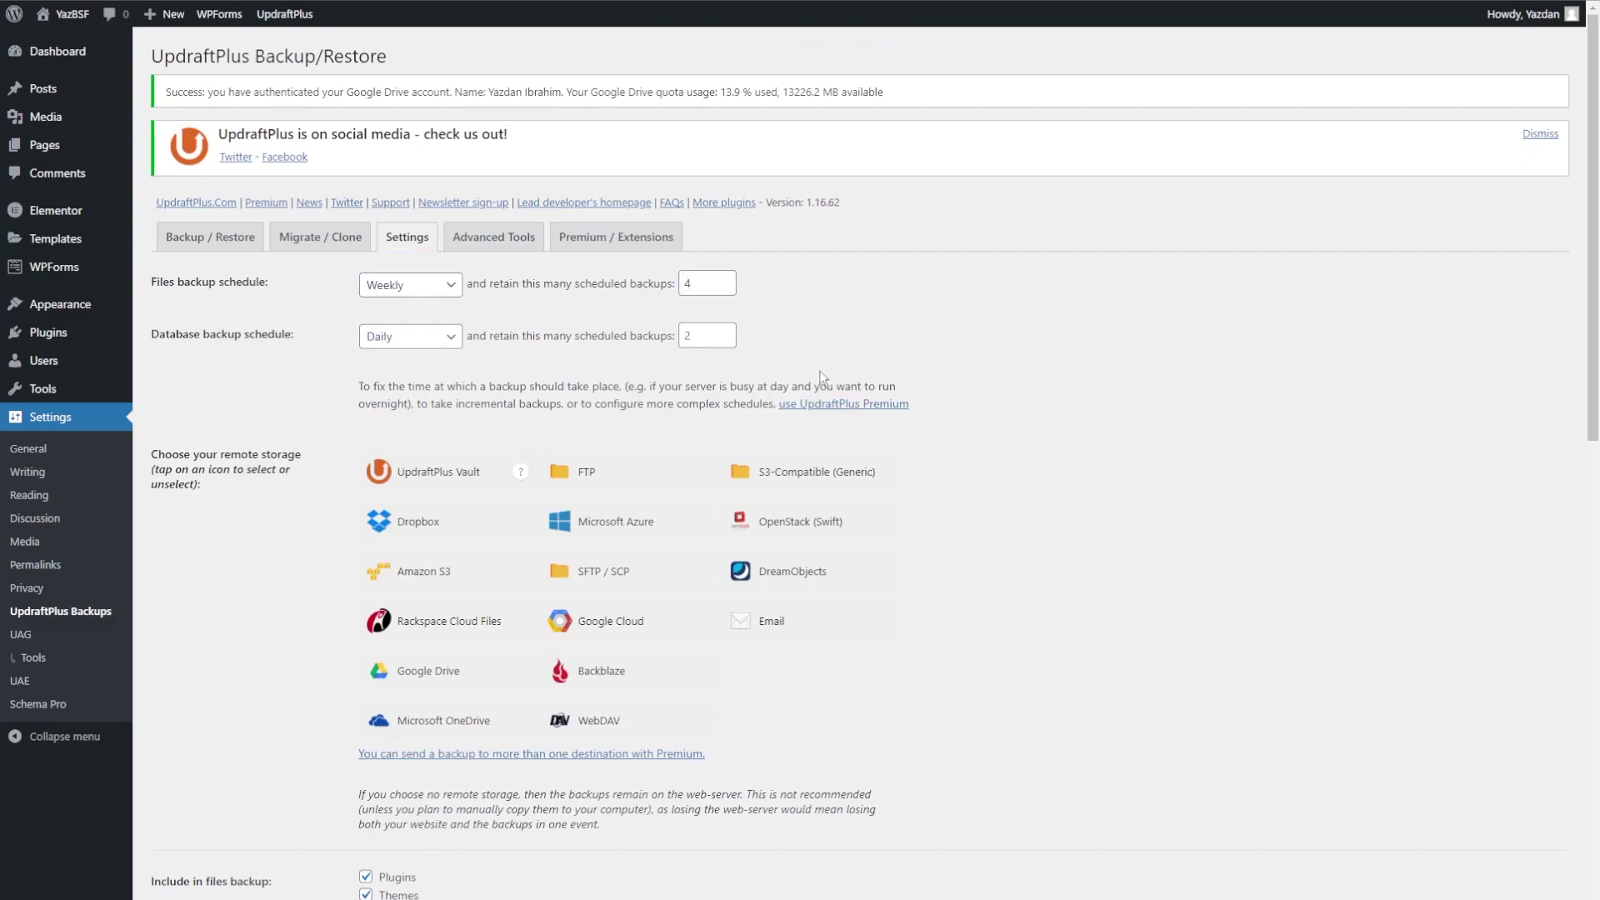
scroll(819, 375, "down", 20)
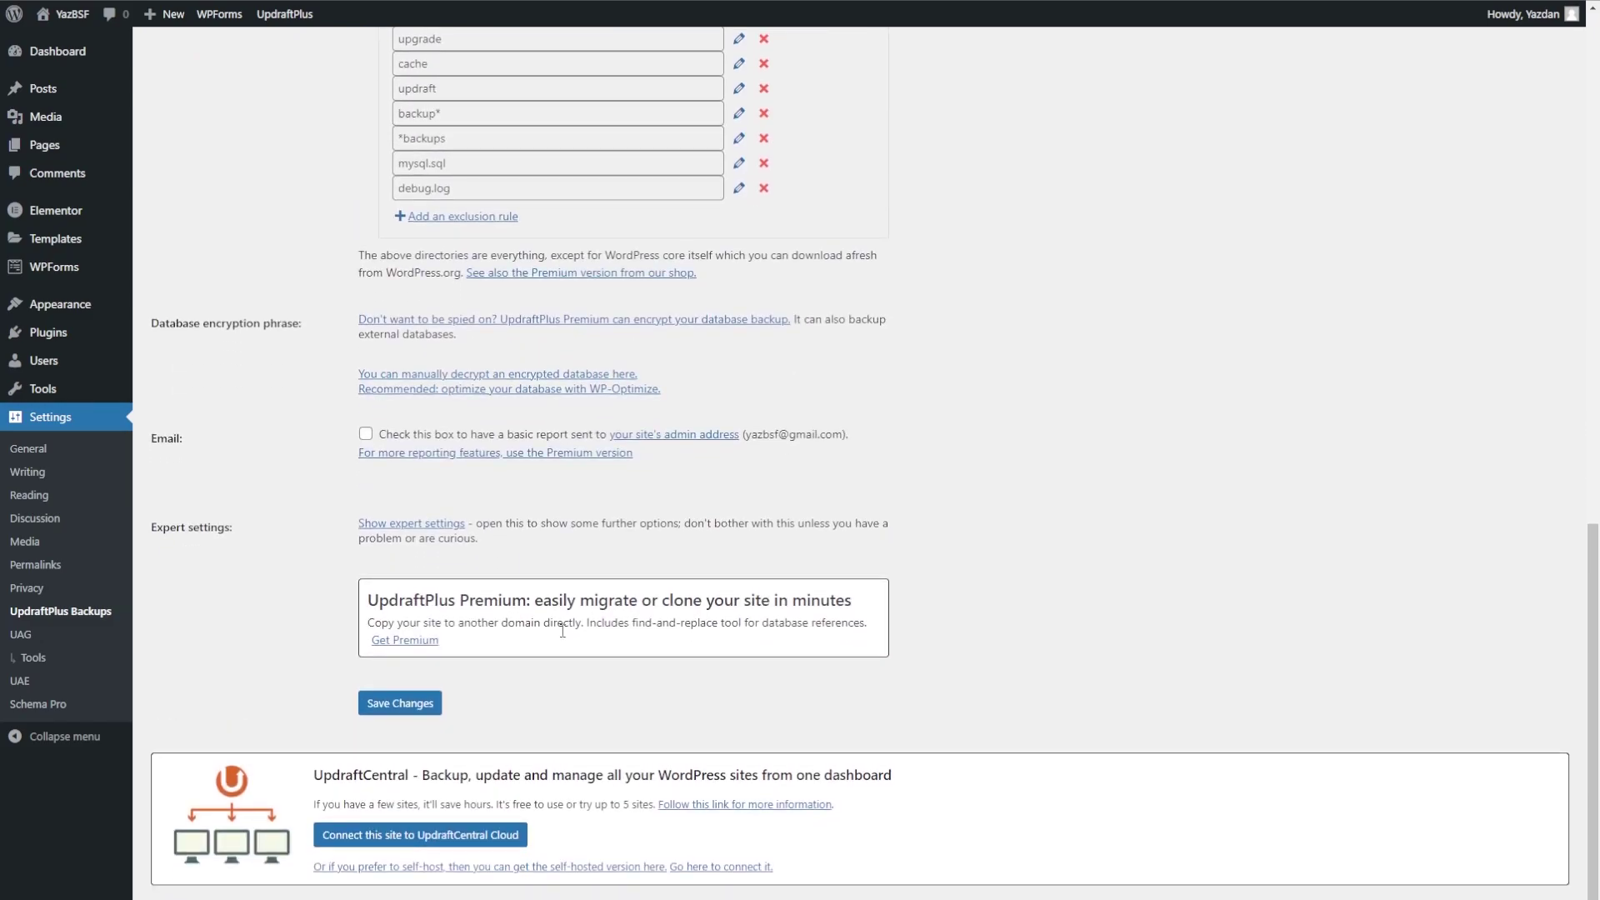
left_click(417, 702)
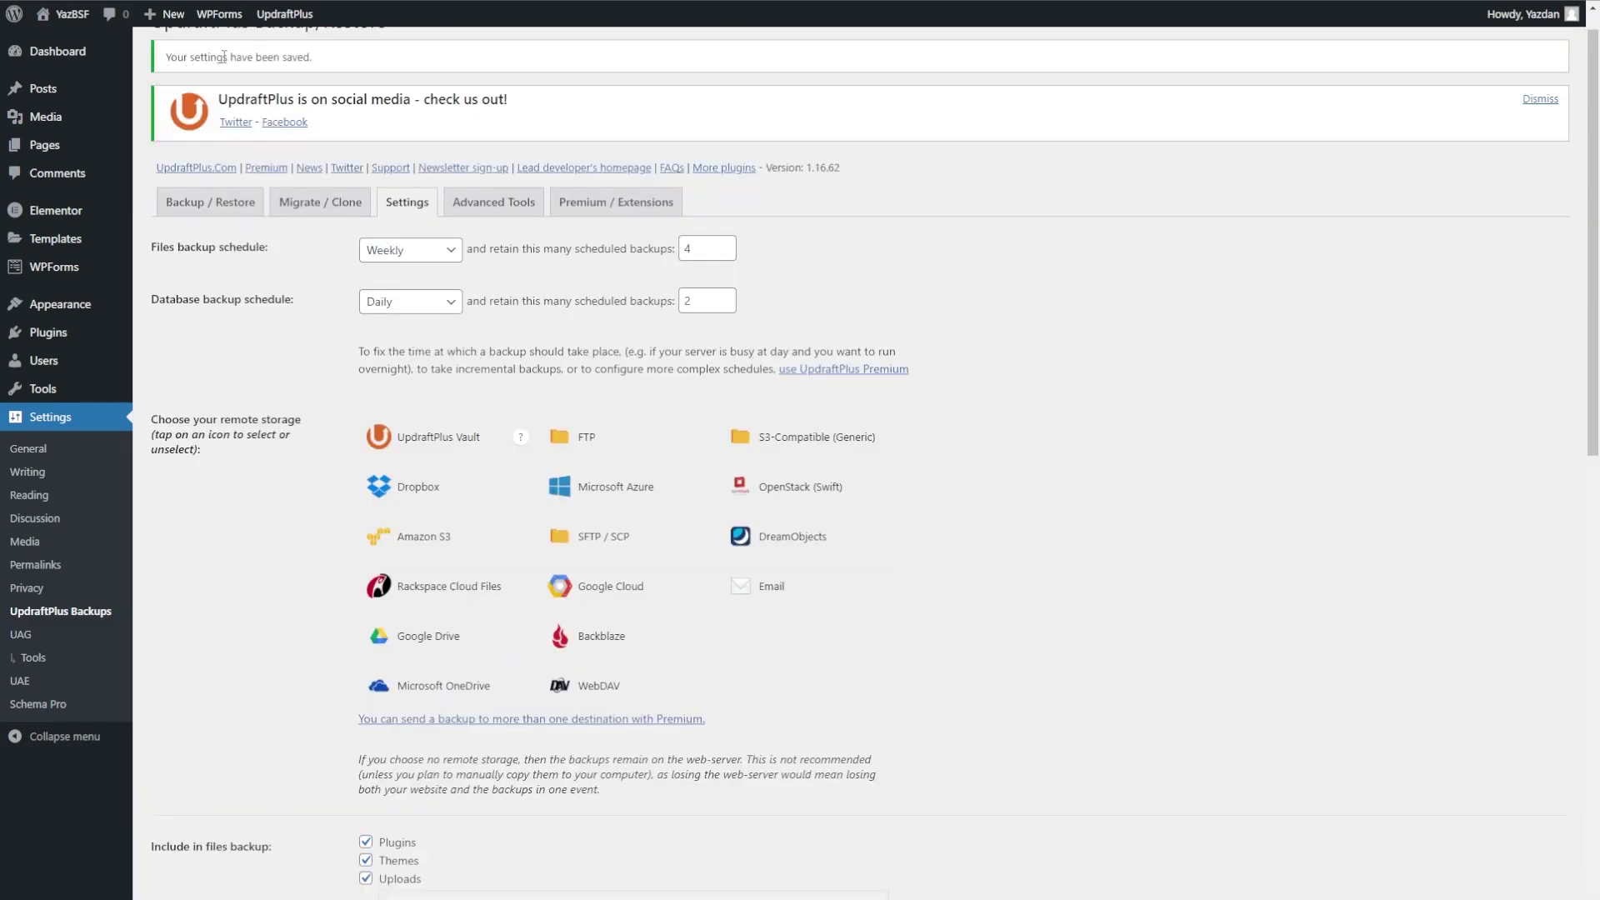
left_click_drag(223, 57, 348, 60)
left_click(931, 282)
Step: Select Google Drive as the remote storage again and check its Google authentication status
scroll(932, 282, "down", 2)
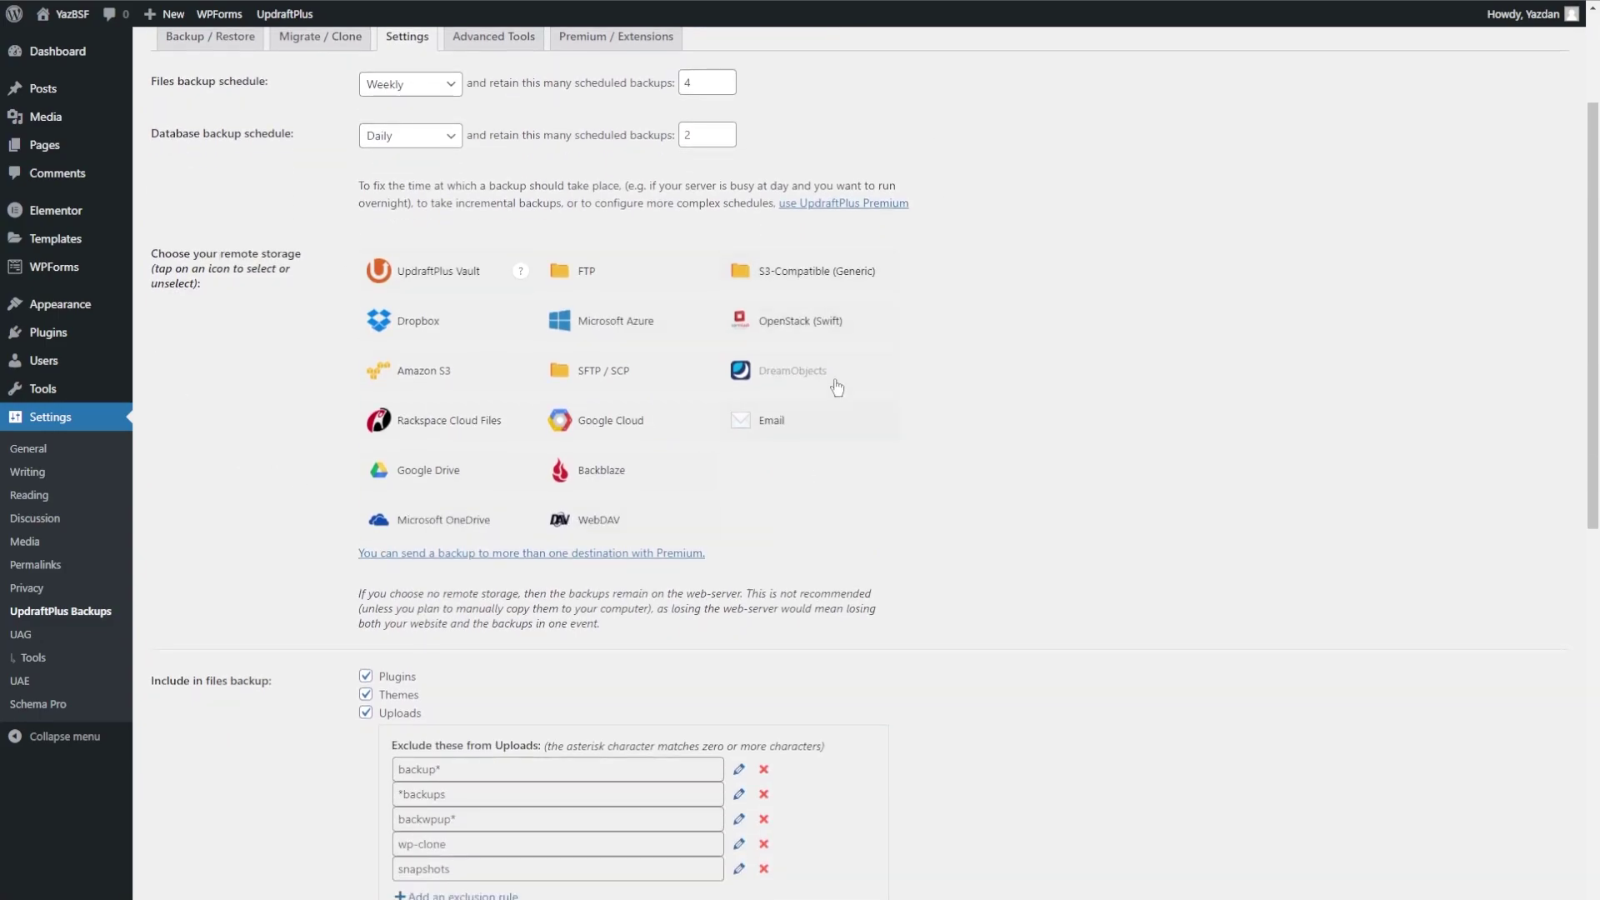
left_click(428, 470)
scroll(308, 466, "down", 2)
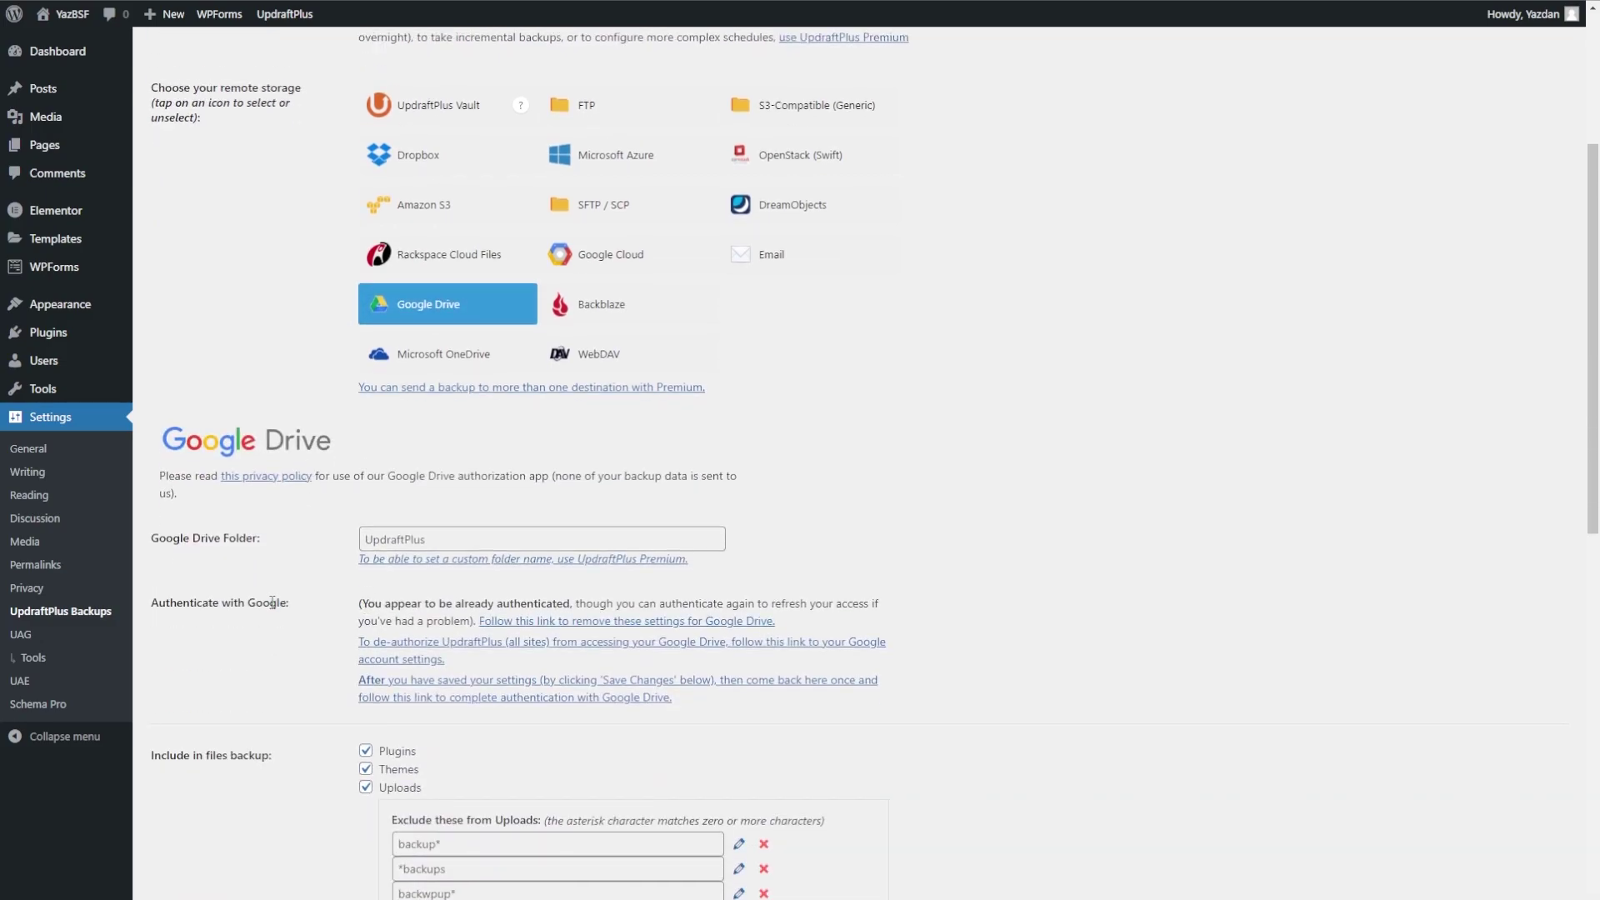
left_click_drag(363, 603, 592, 583)
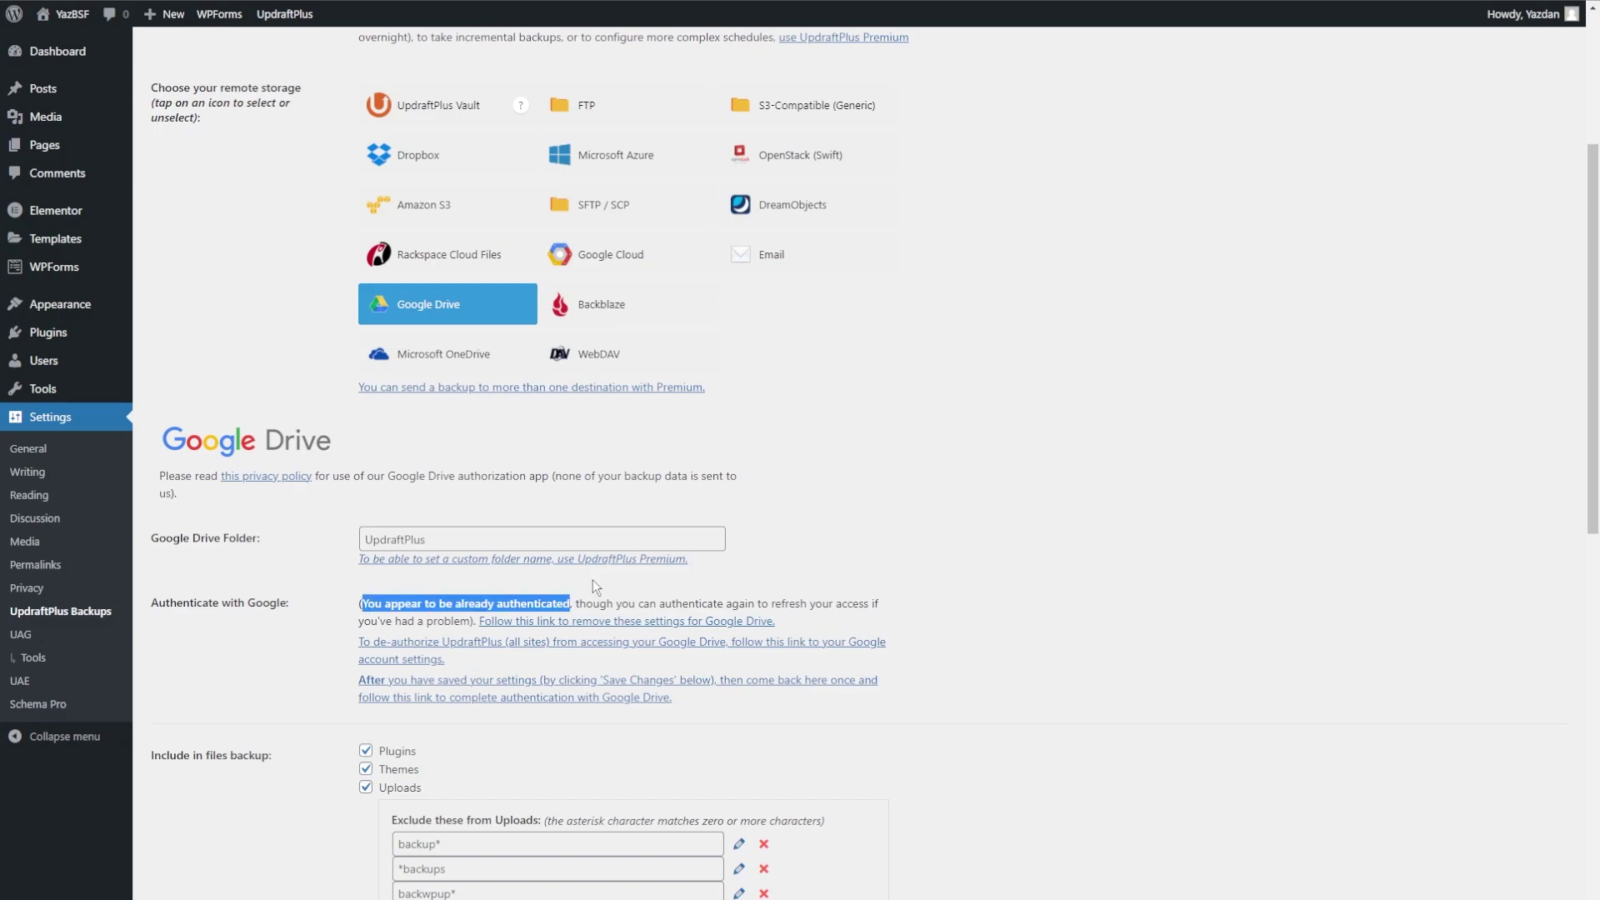
Step: Save the backup settings with Google Drive as the remote storage
left_click(592, 579)
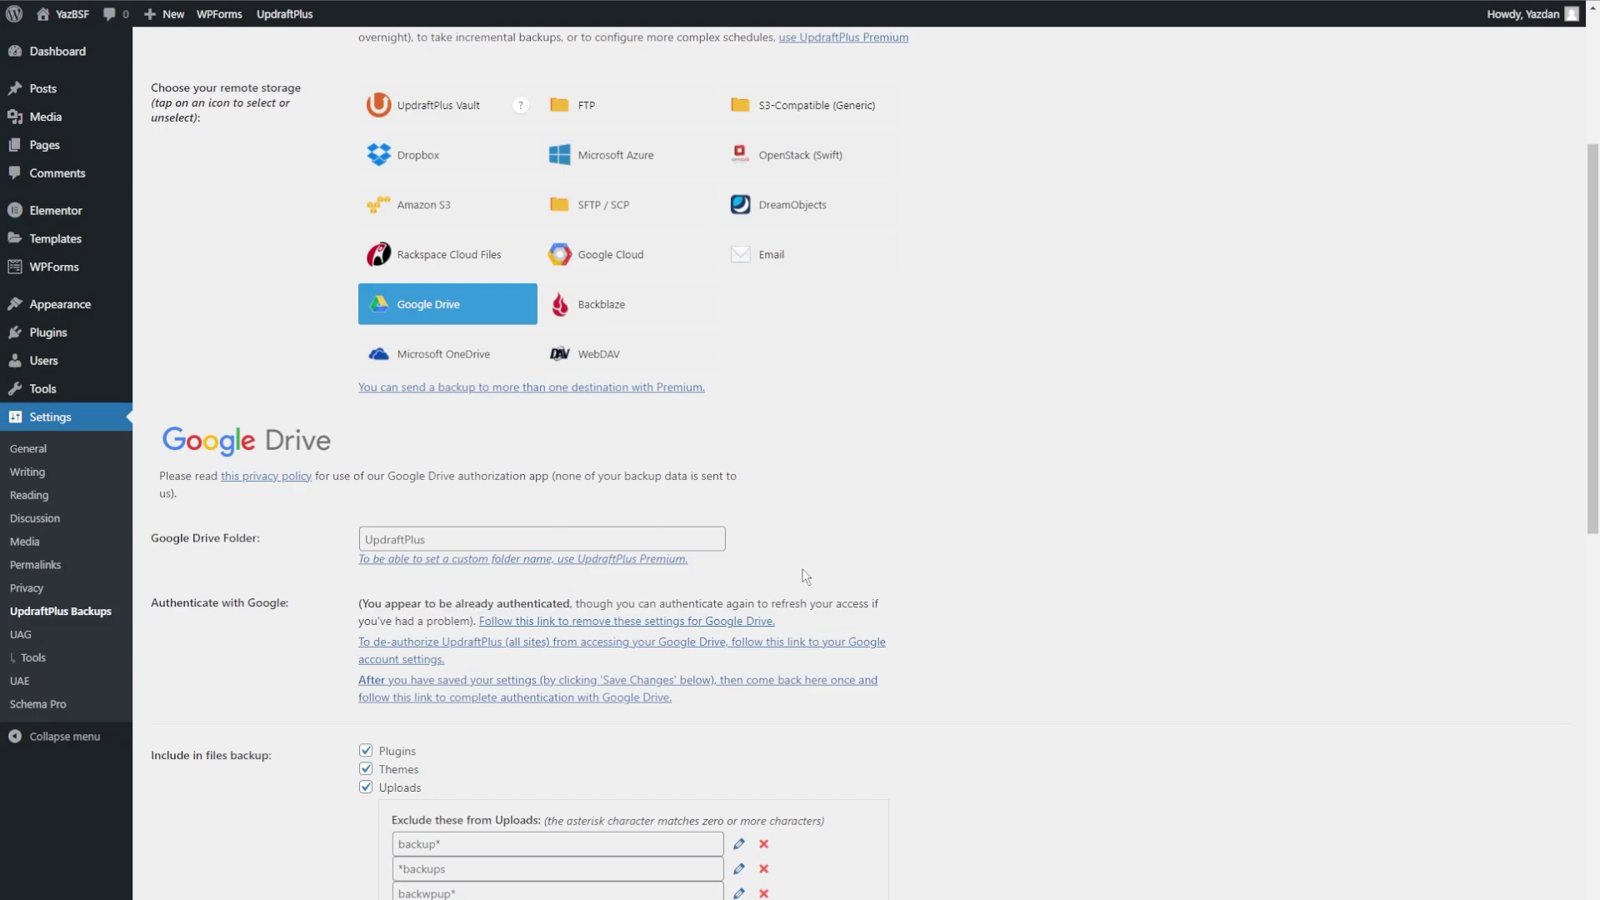
scroll(805, 574, "down", 15)
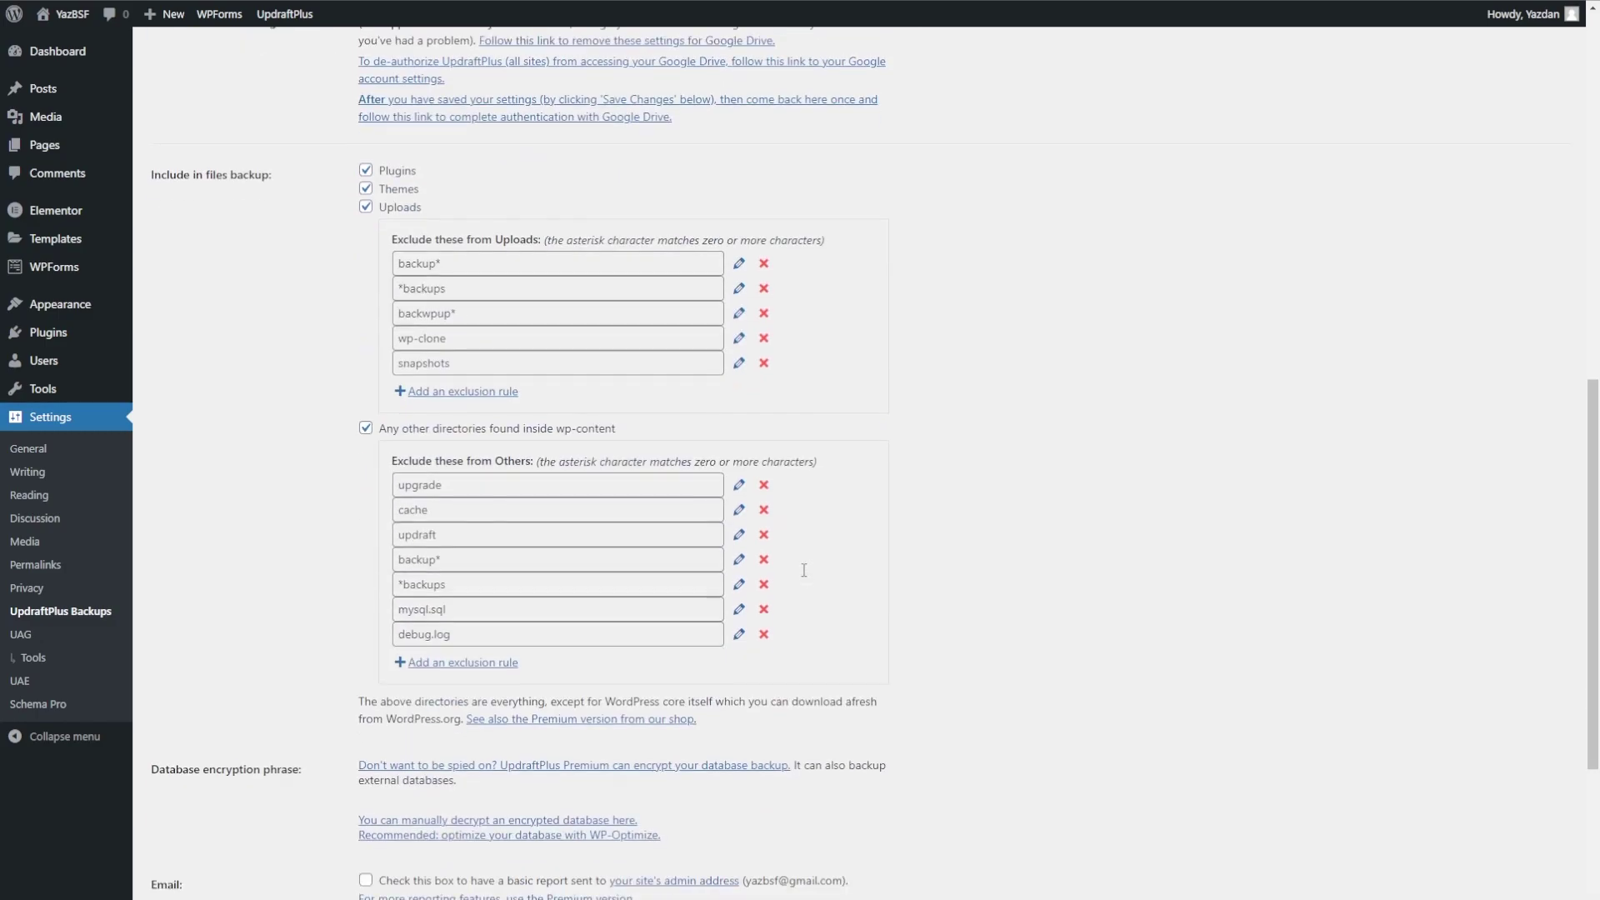
left_click(399, 704)
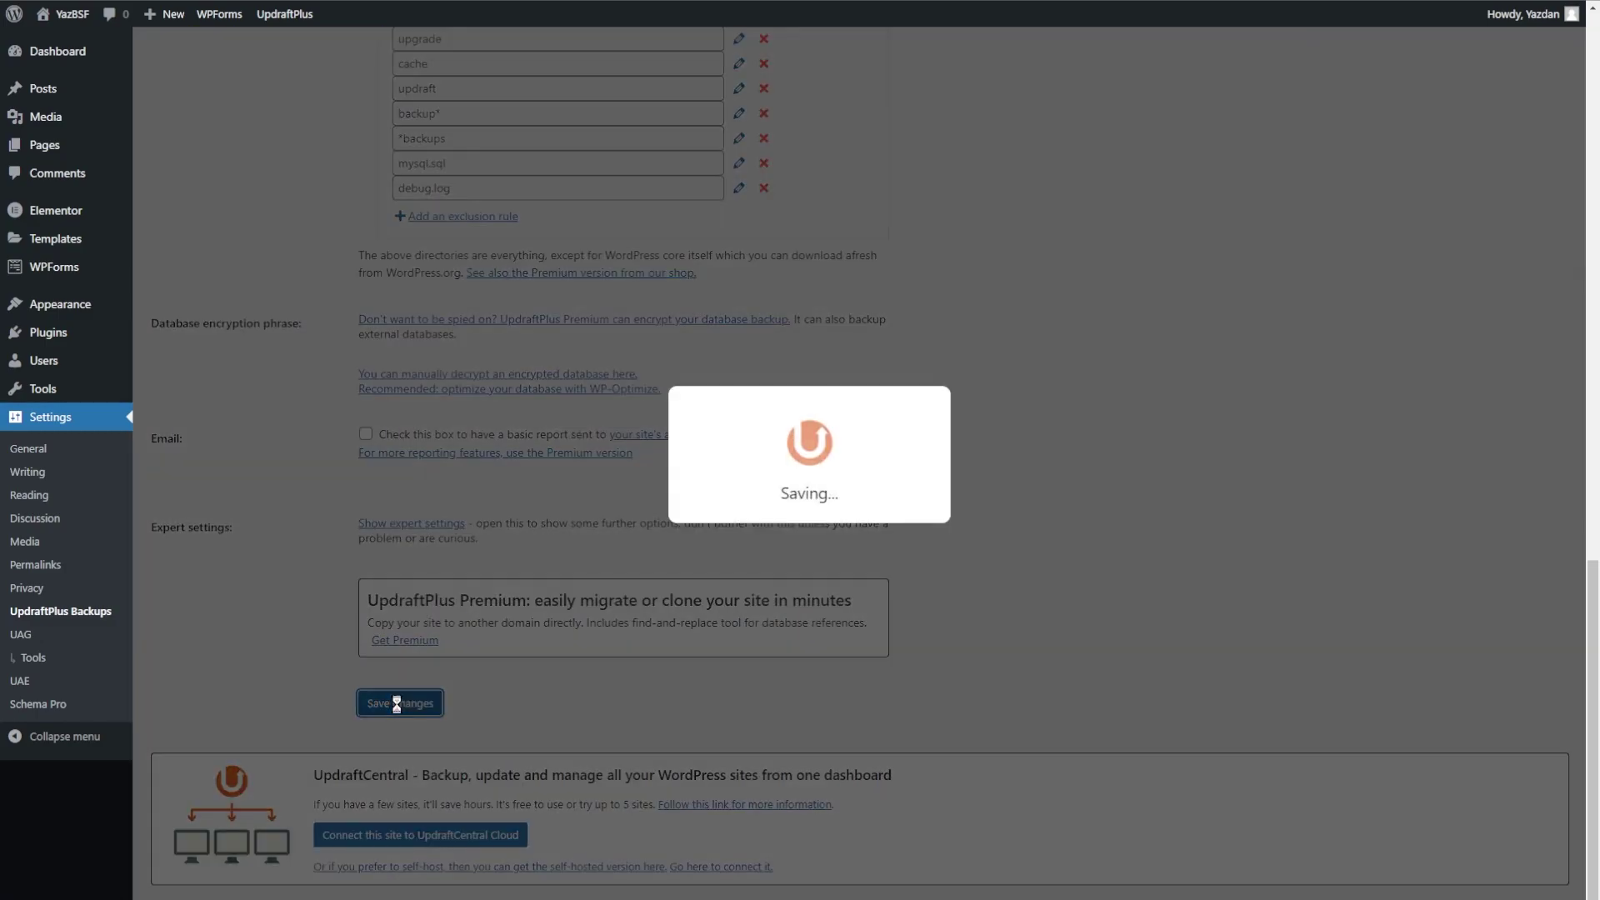
Step: Review which components the files backup includes and which ways of excluding files from Uploads are offered
scroll(951, 562, "down", 3)
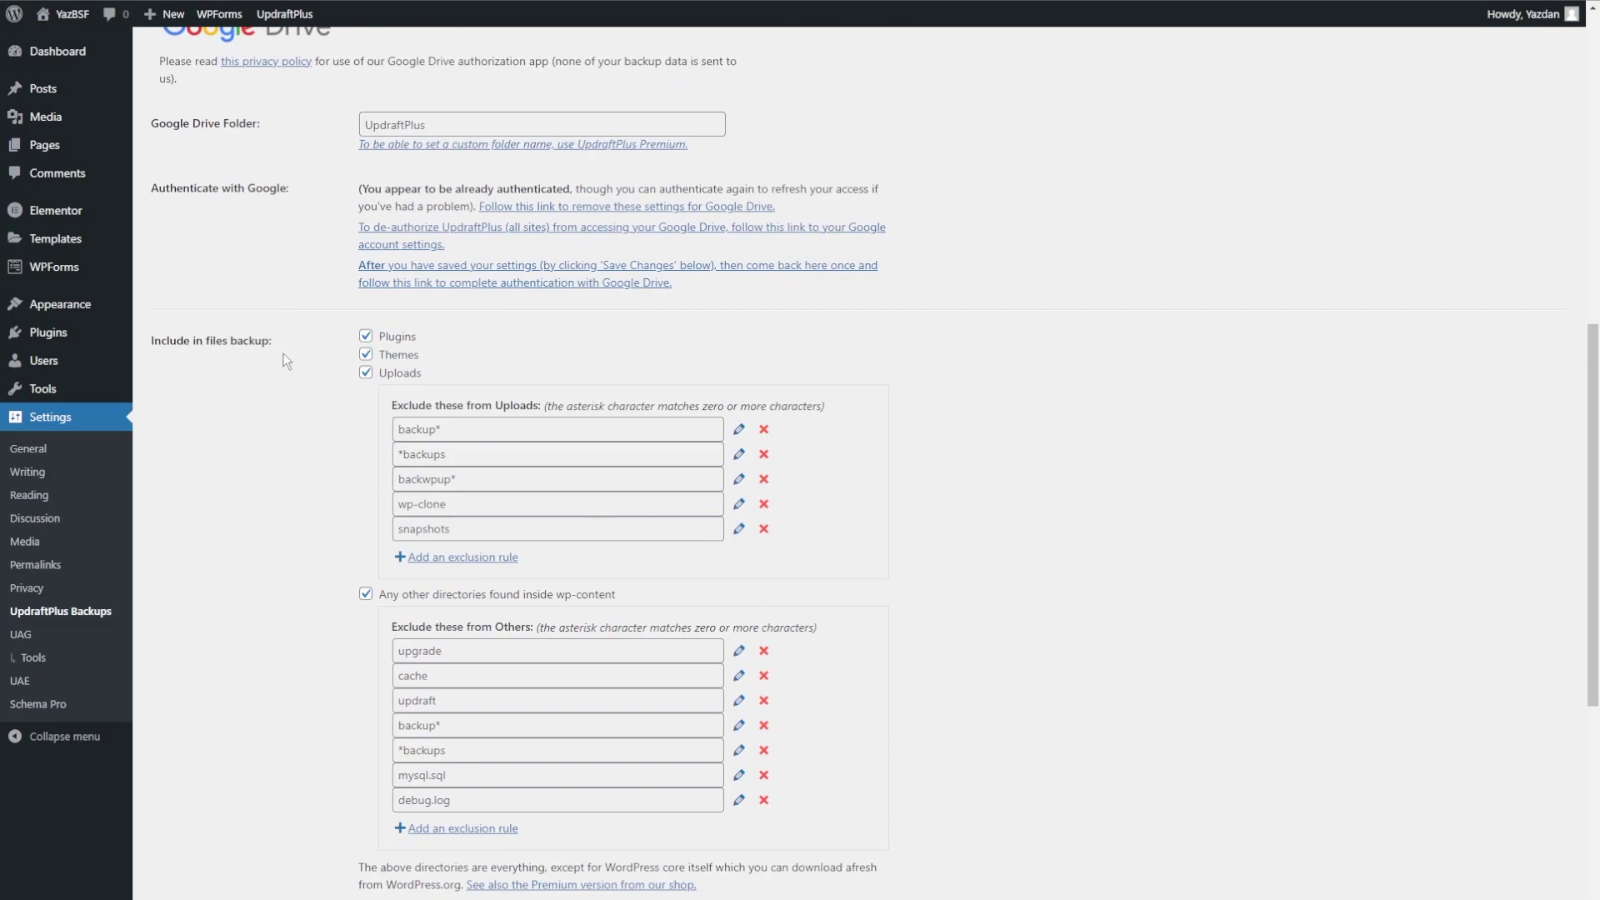
scroll(418, 176, "down", 2)
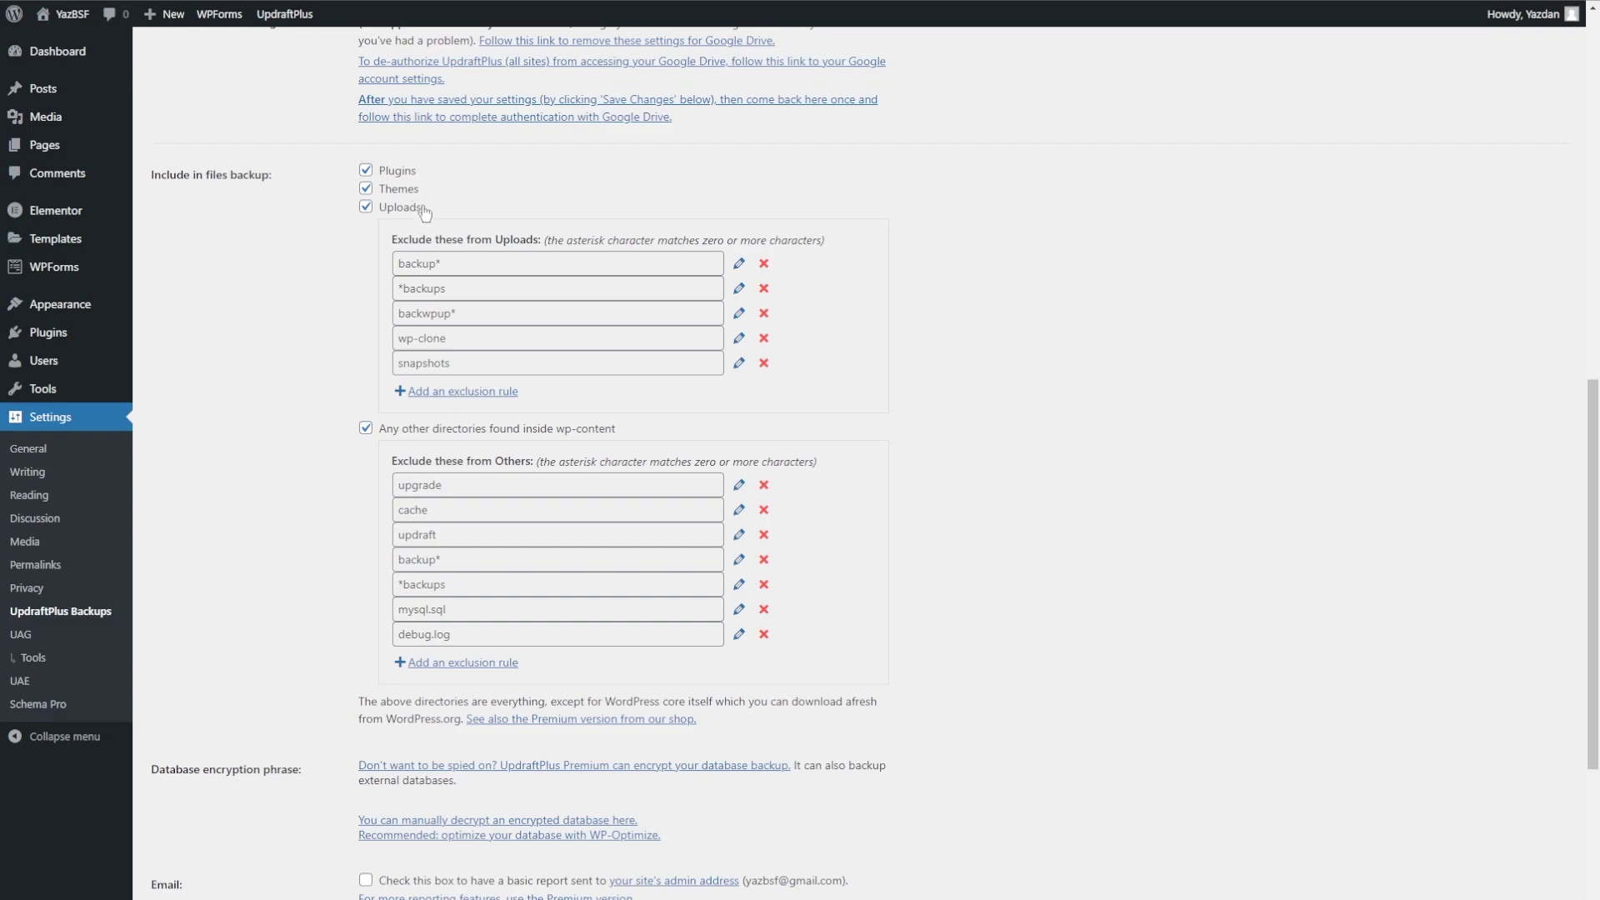
scroll(364, 250, "up", 1)
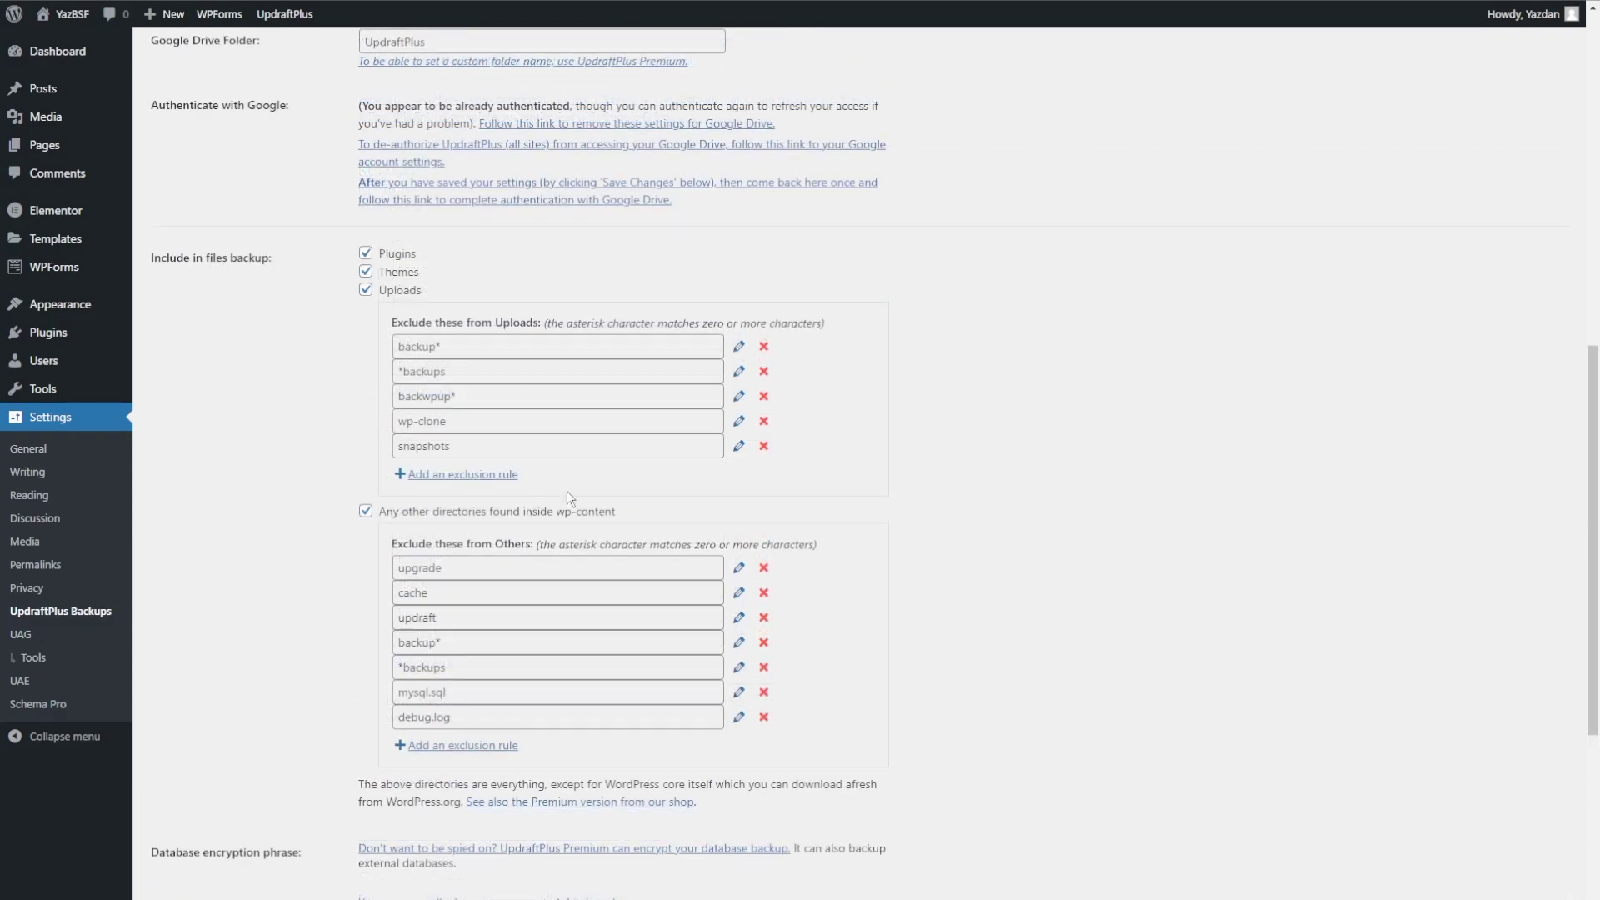
left_click(456, 475)
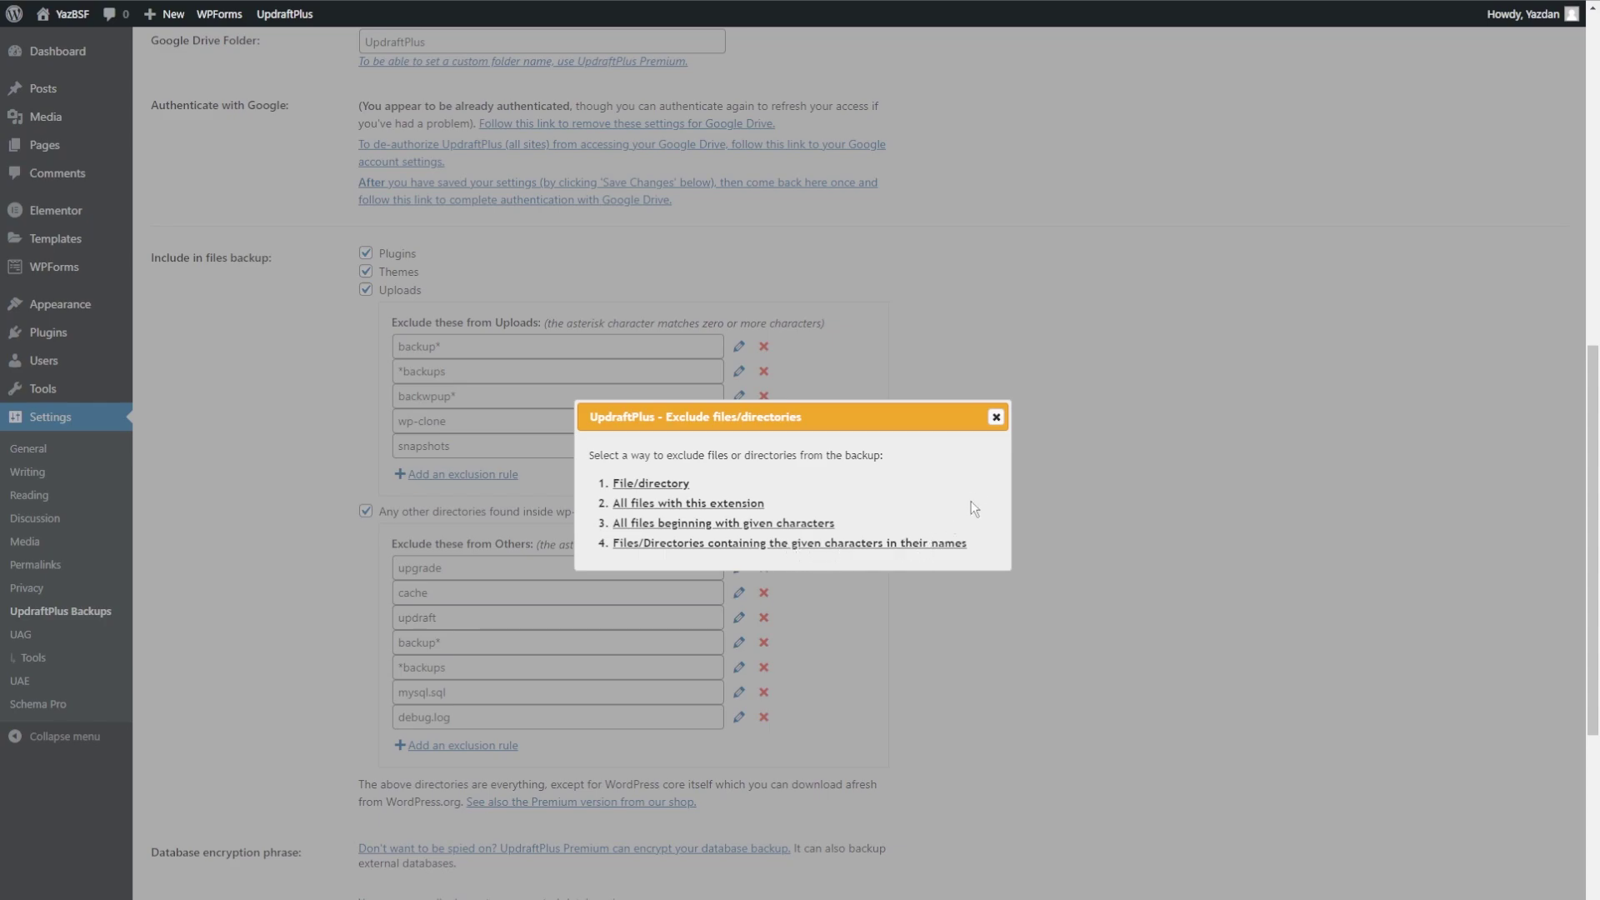
left_click(998, 417)
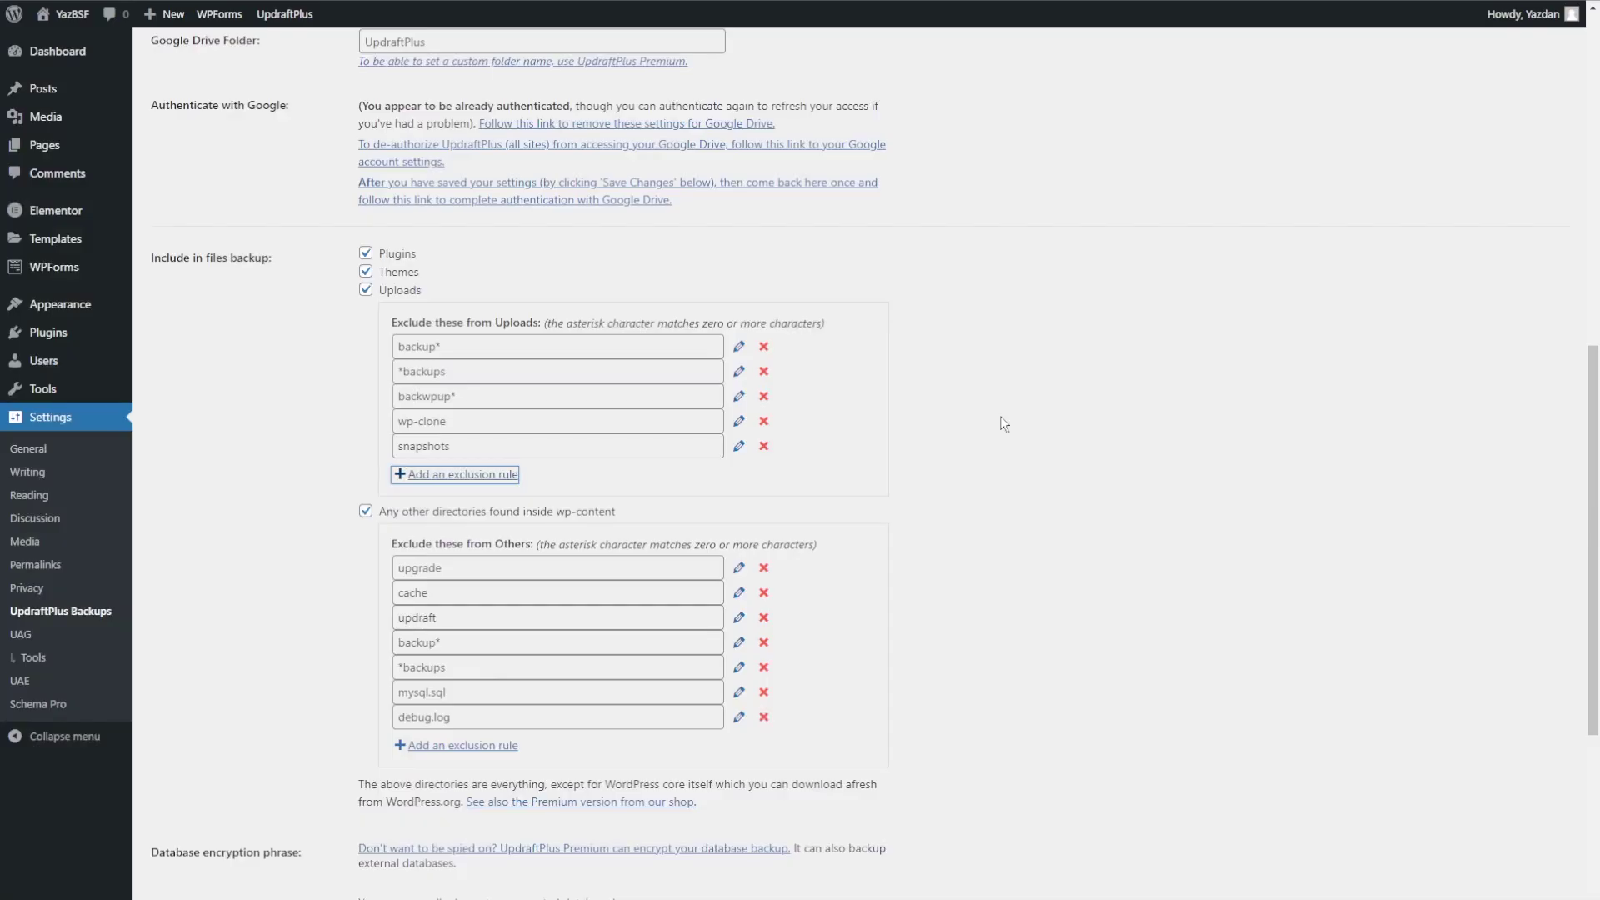
scroll(983, 391, "down", 1)
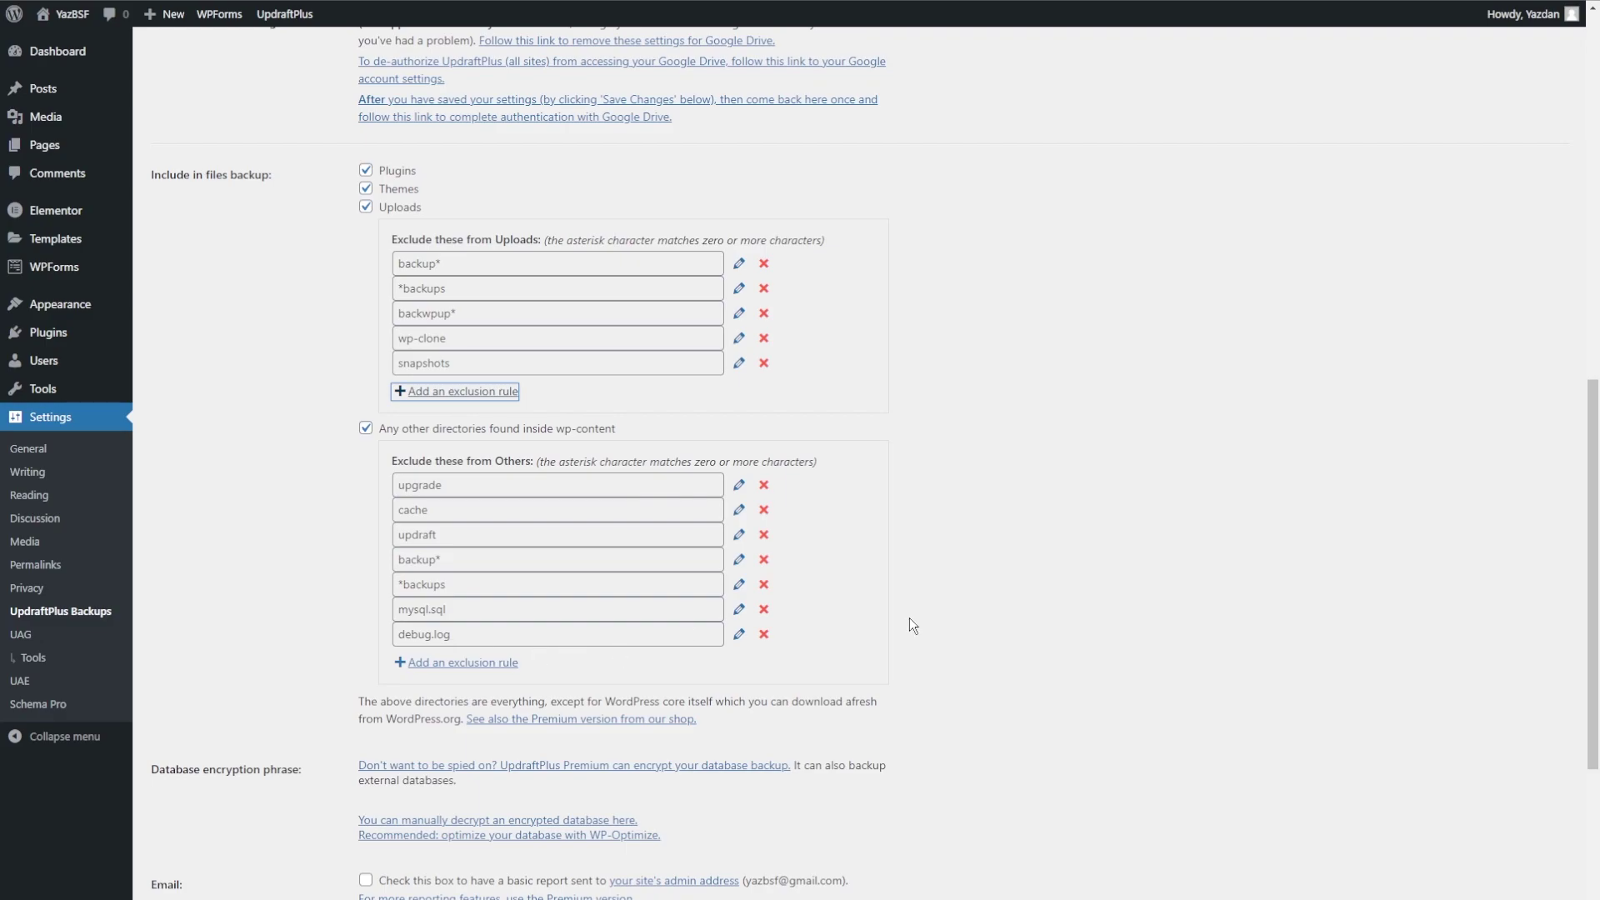
Step: Show the expert settings, review them without changing any option and save the changes
scroll(908, 618, "down", 4)
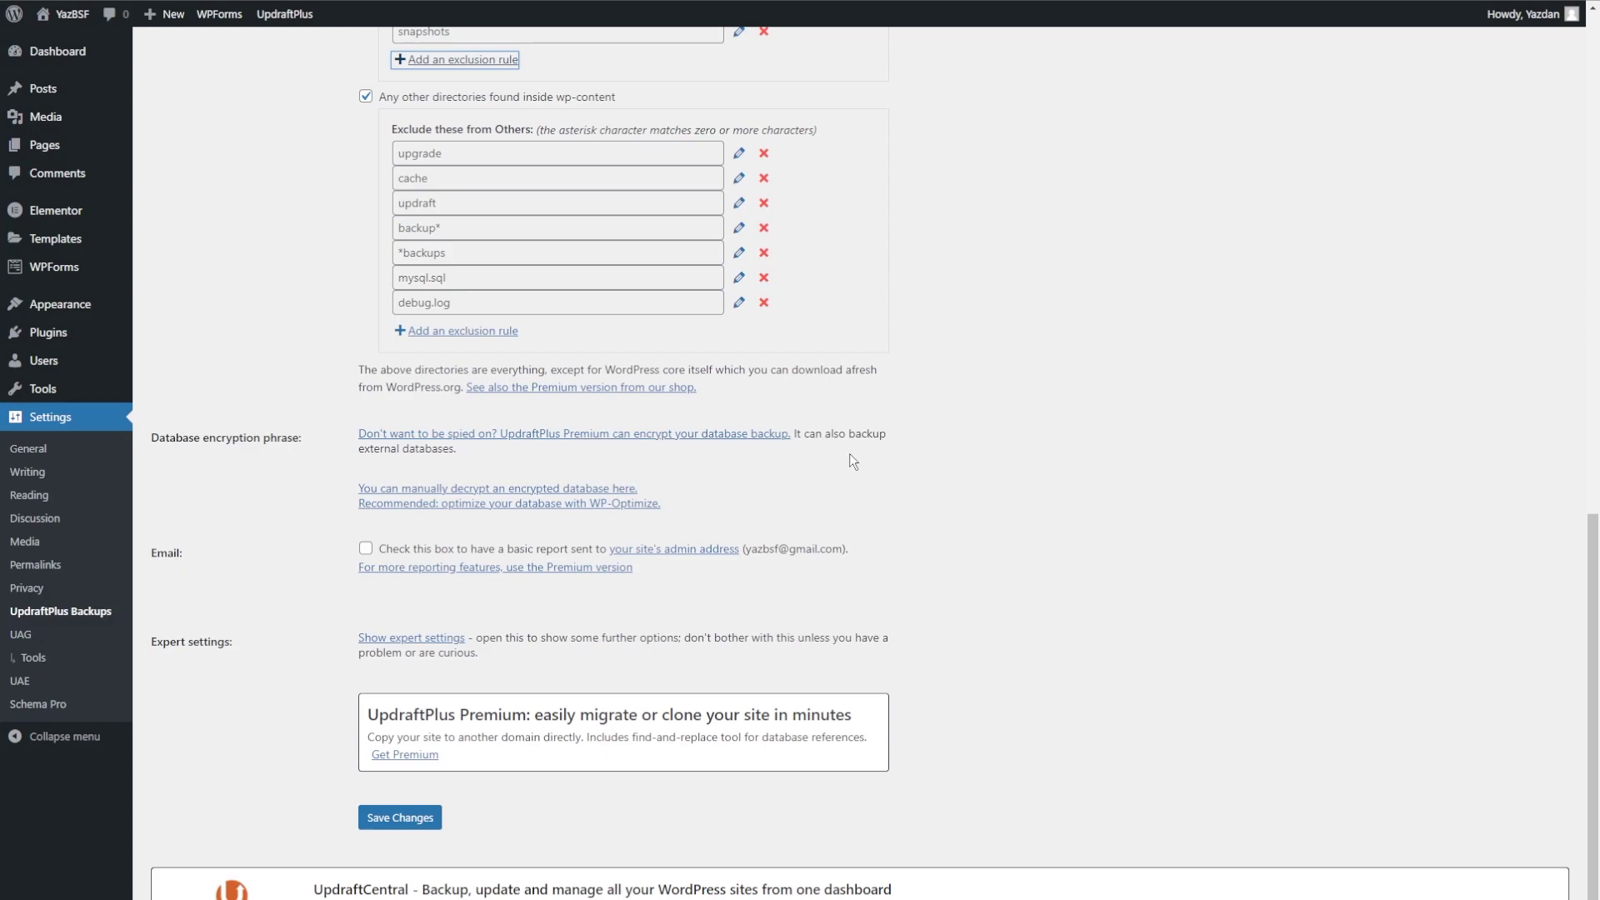
scroll(877, 464, "down", 1)
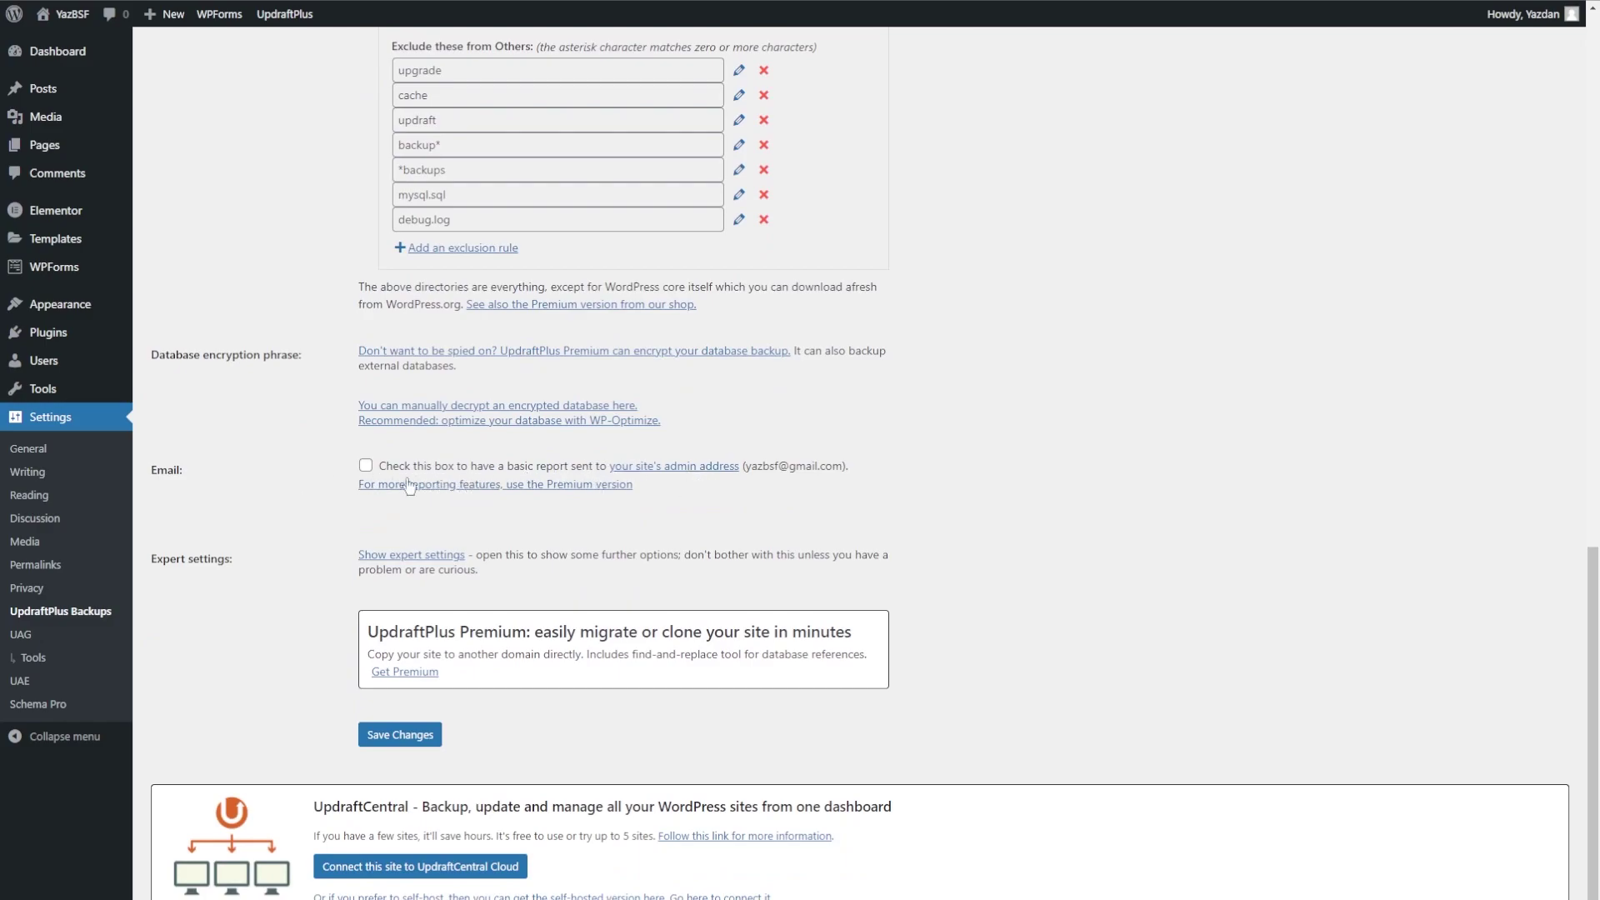
scroll(487, 507, "down", 1)
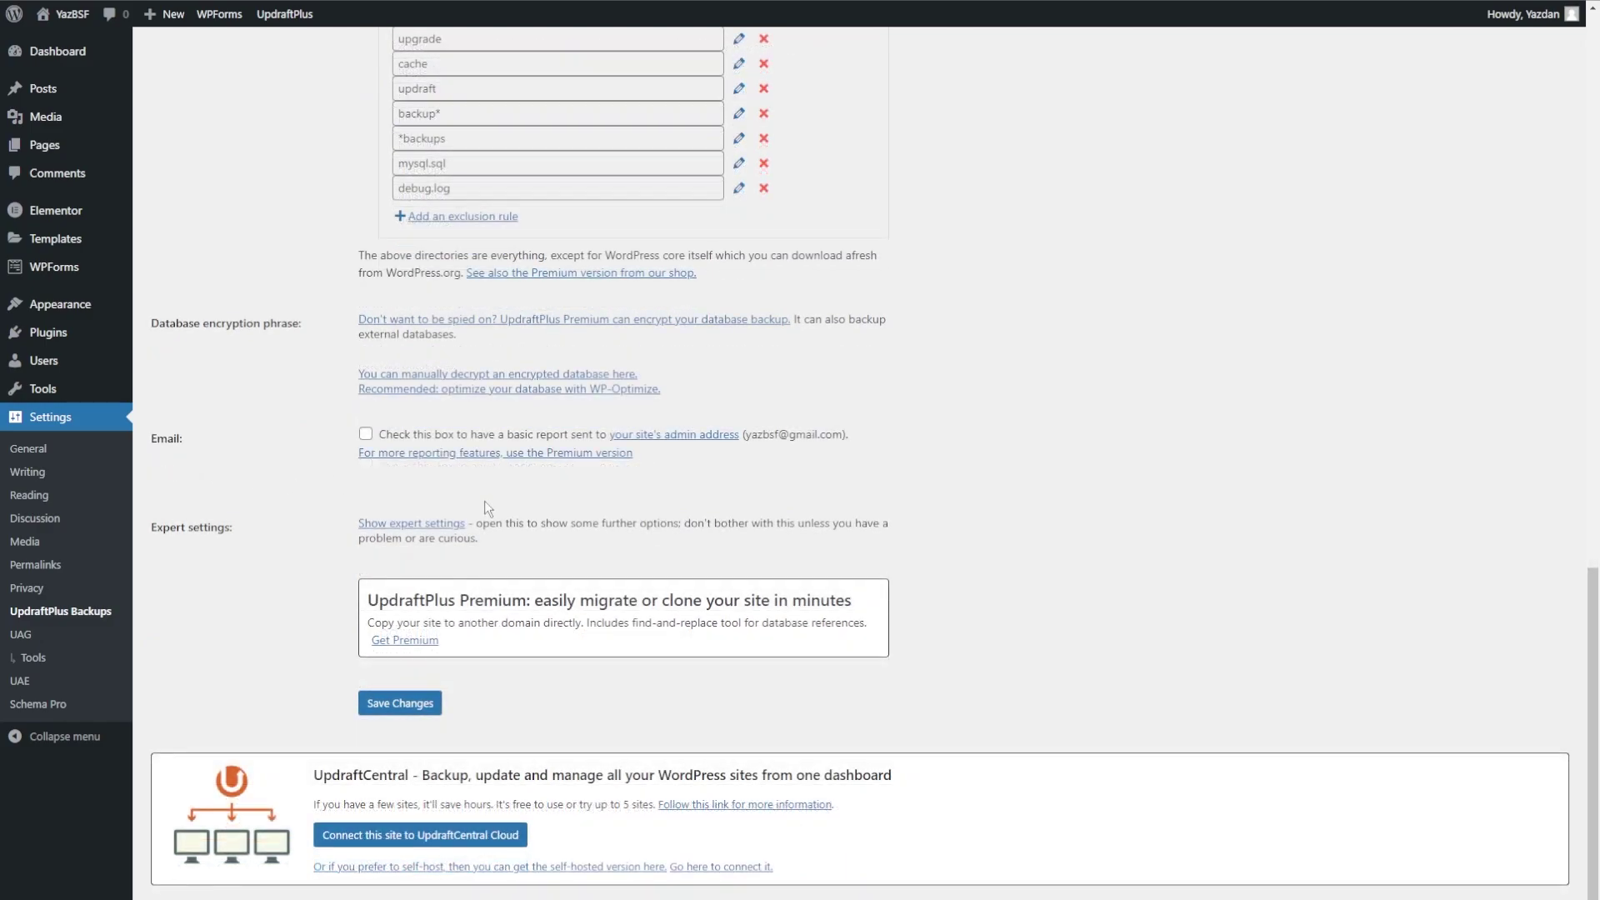
left_click(395, 525)
scroll(413, 505, "down", 4)
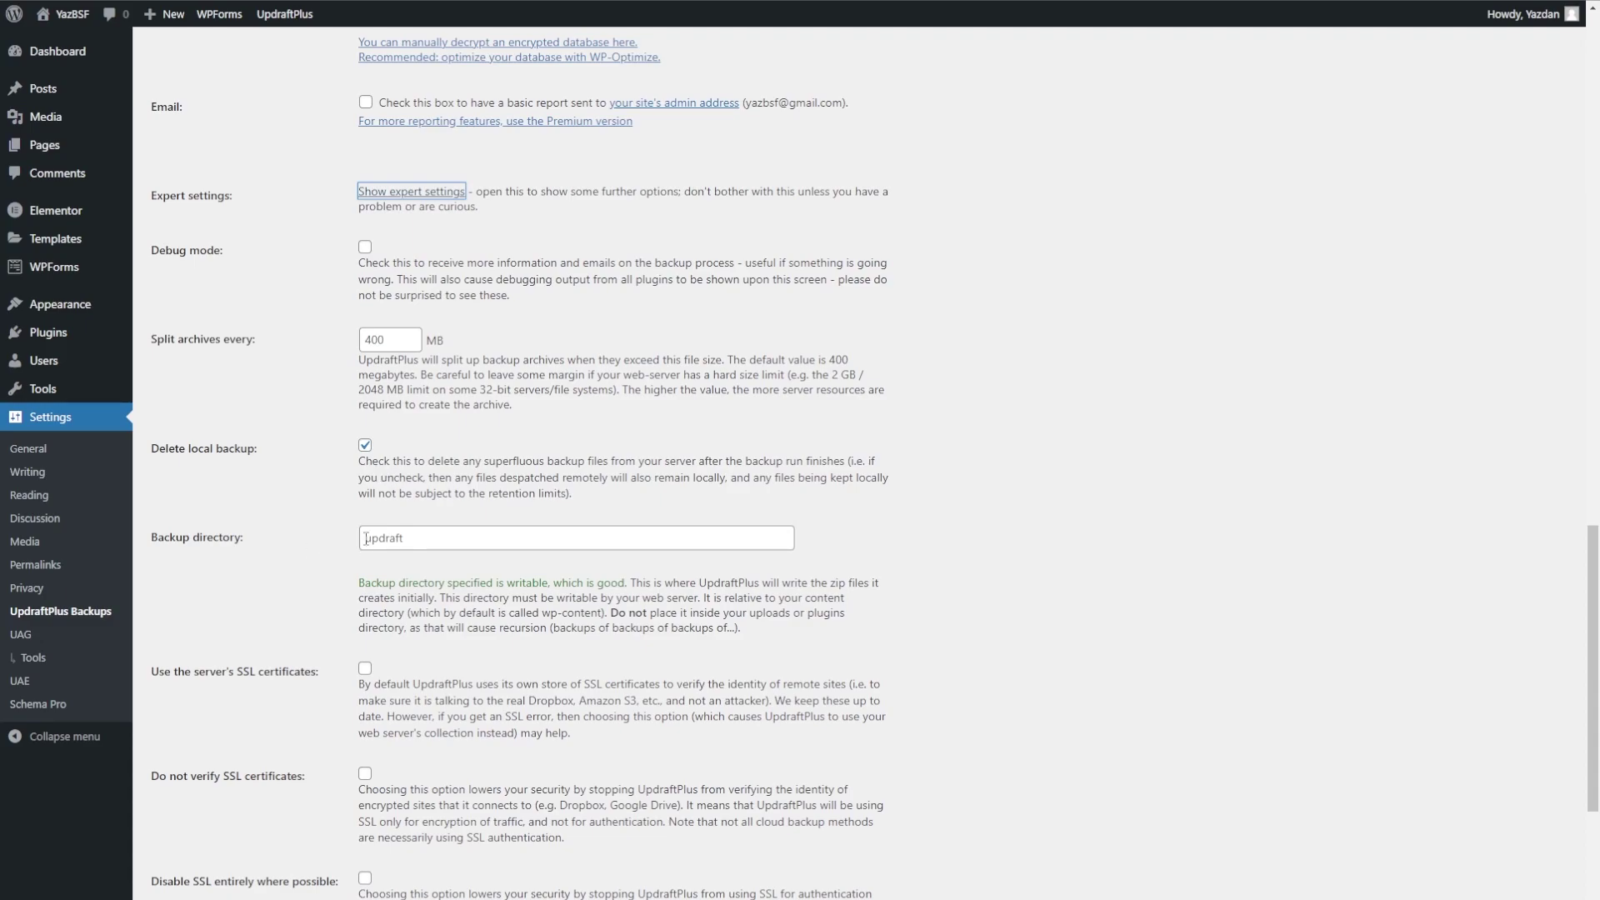
scroll(352, 543, "down", 5)
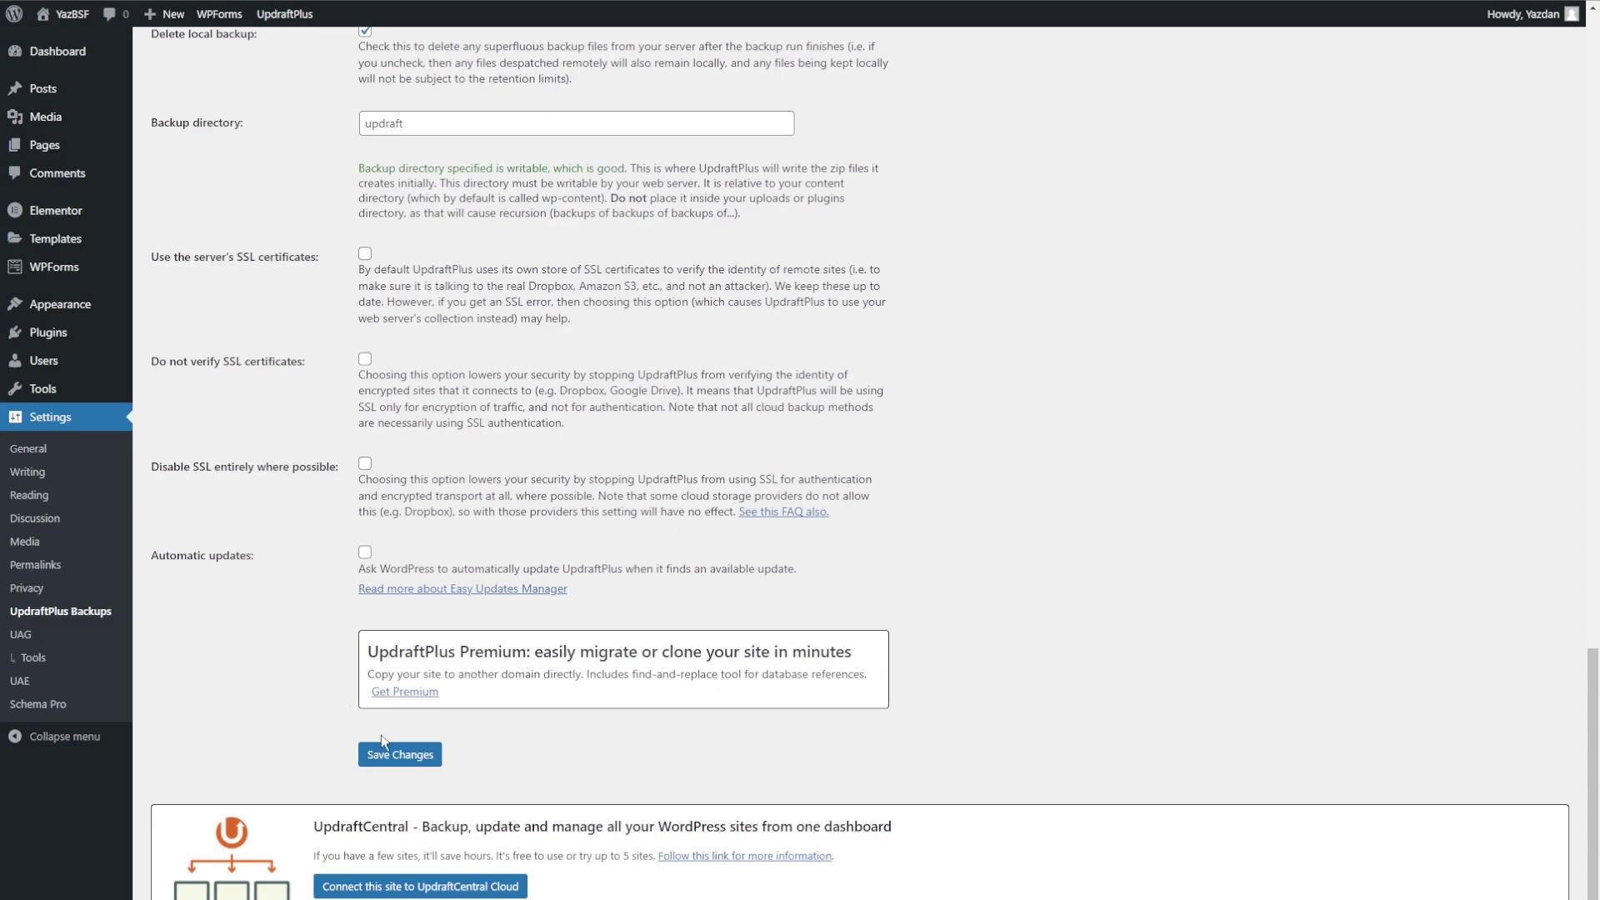
left_click(400, 754)
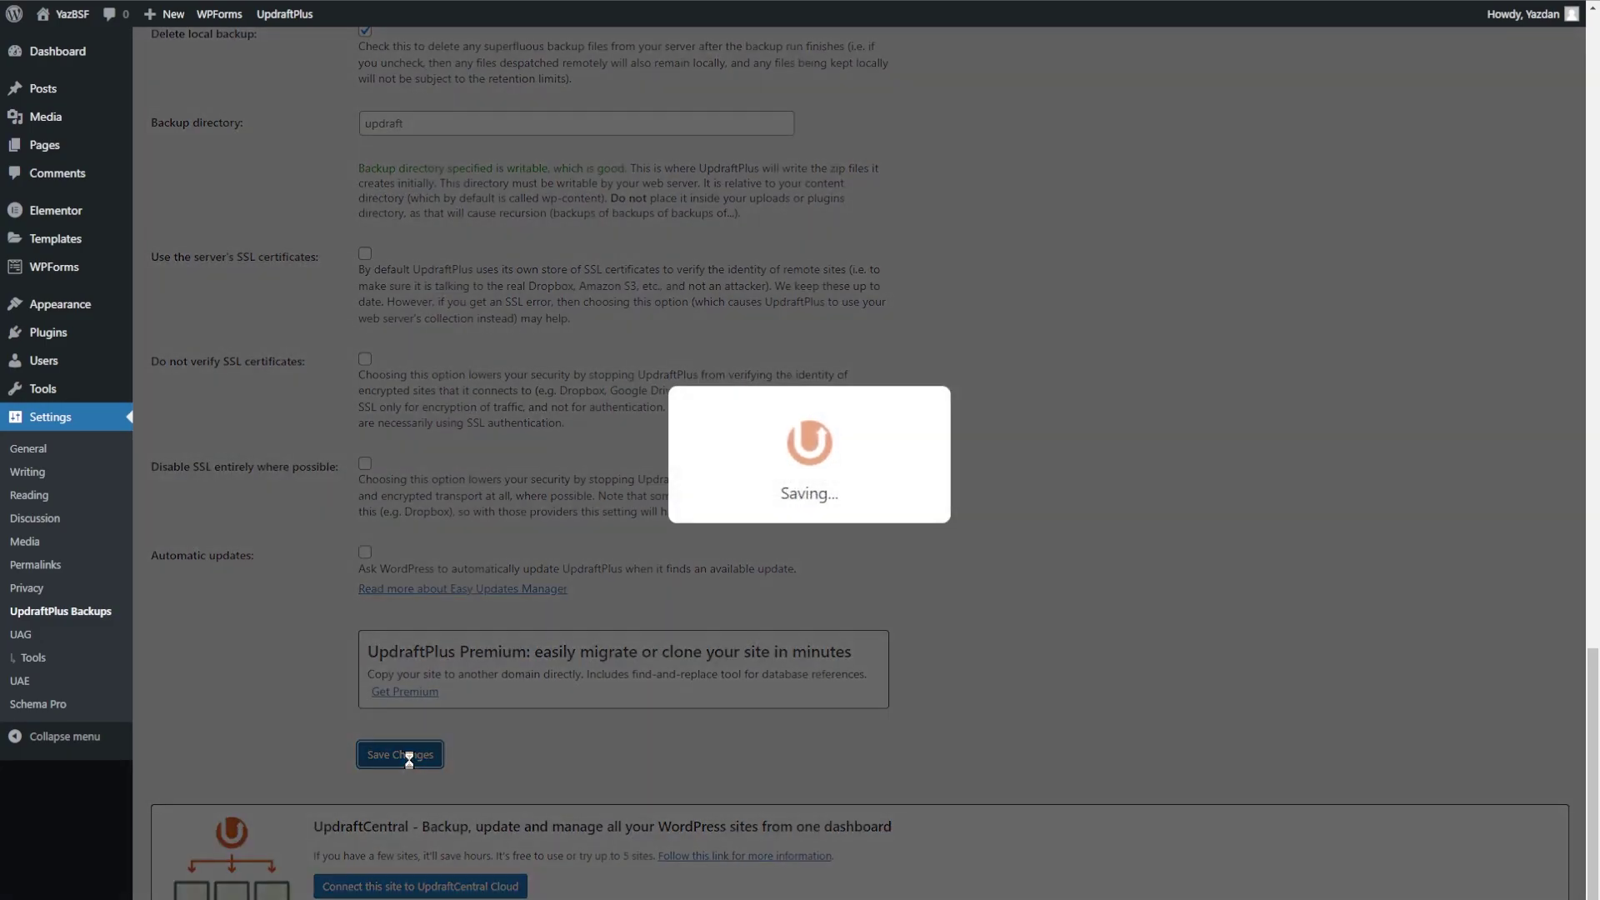
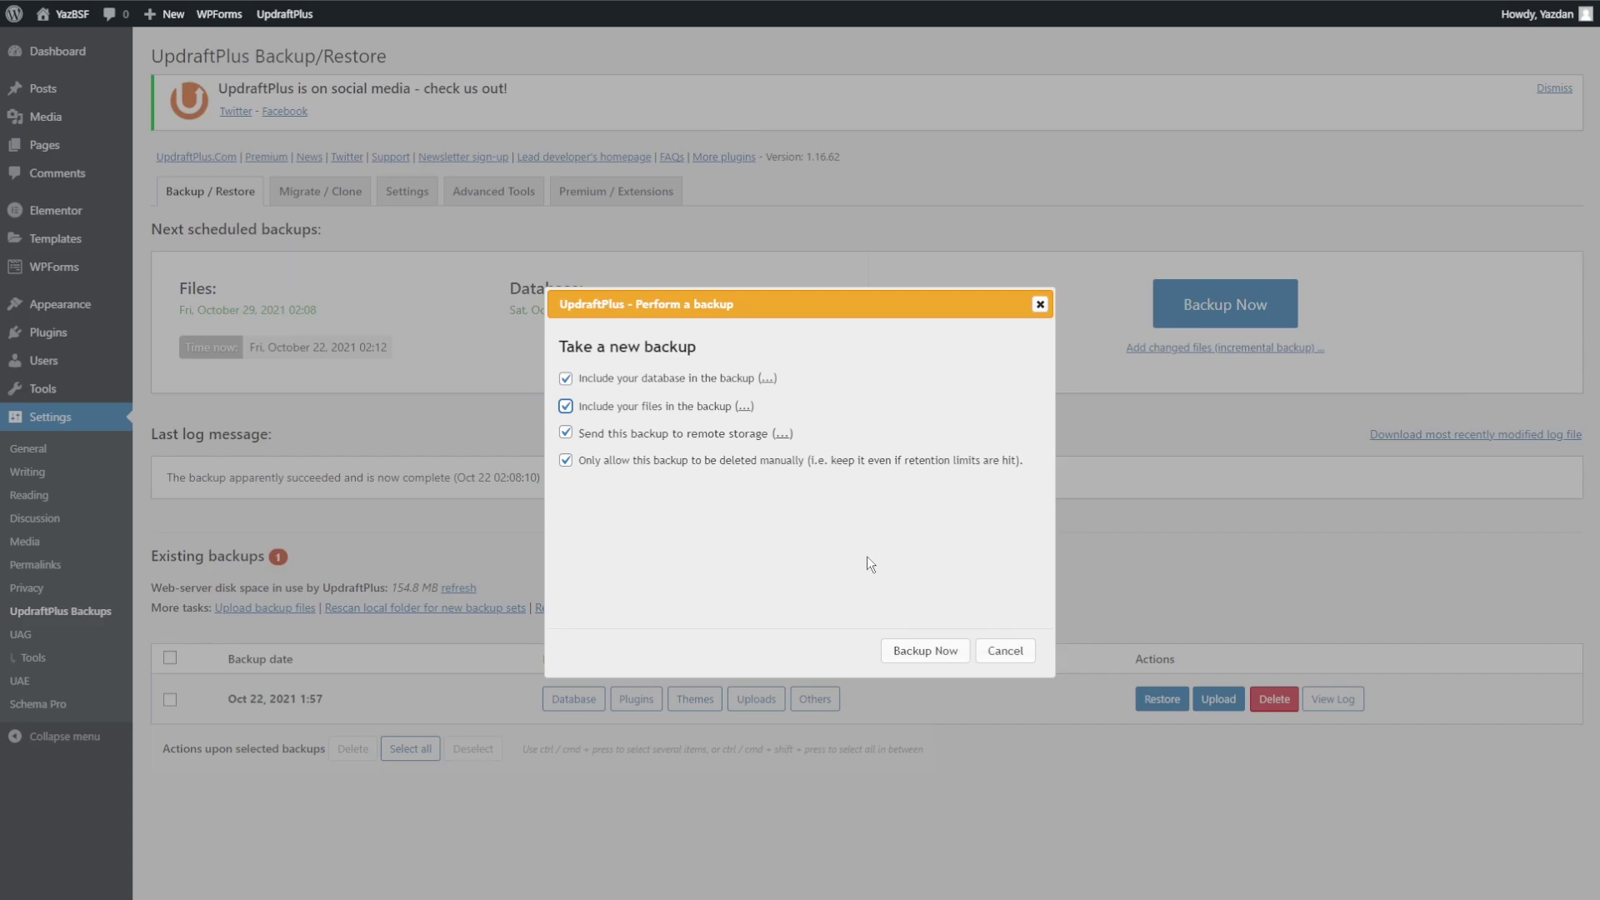
Step: Start a new backup of the database and files, sent to remote storage and only deletable manually
left_click(920, 652)
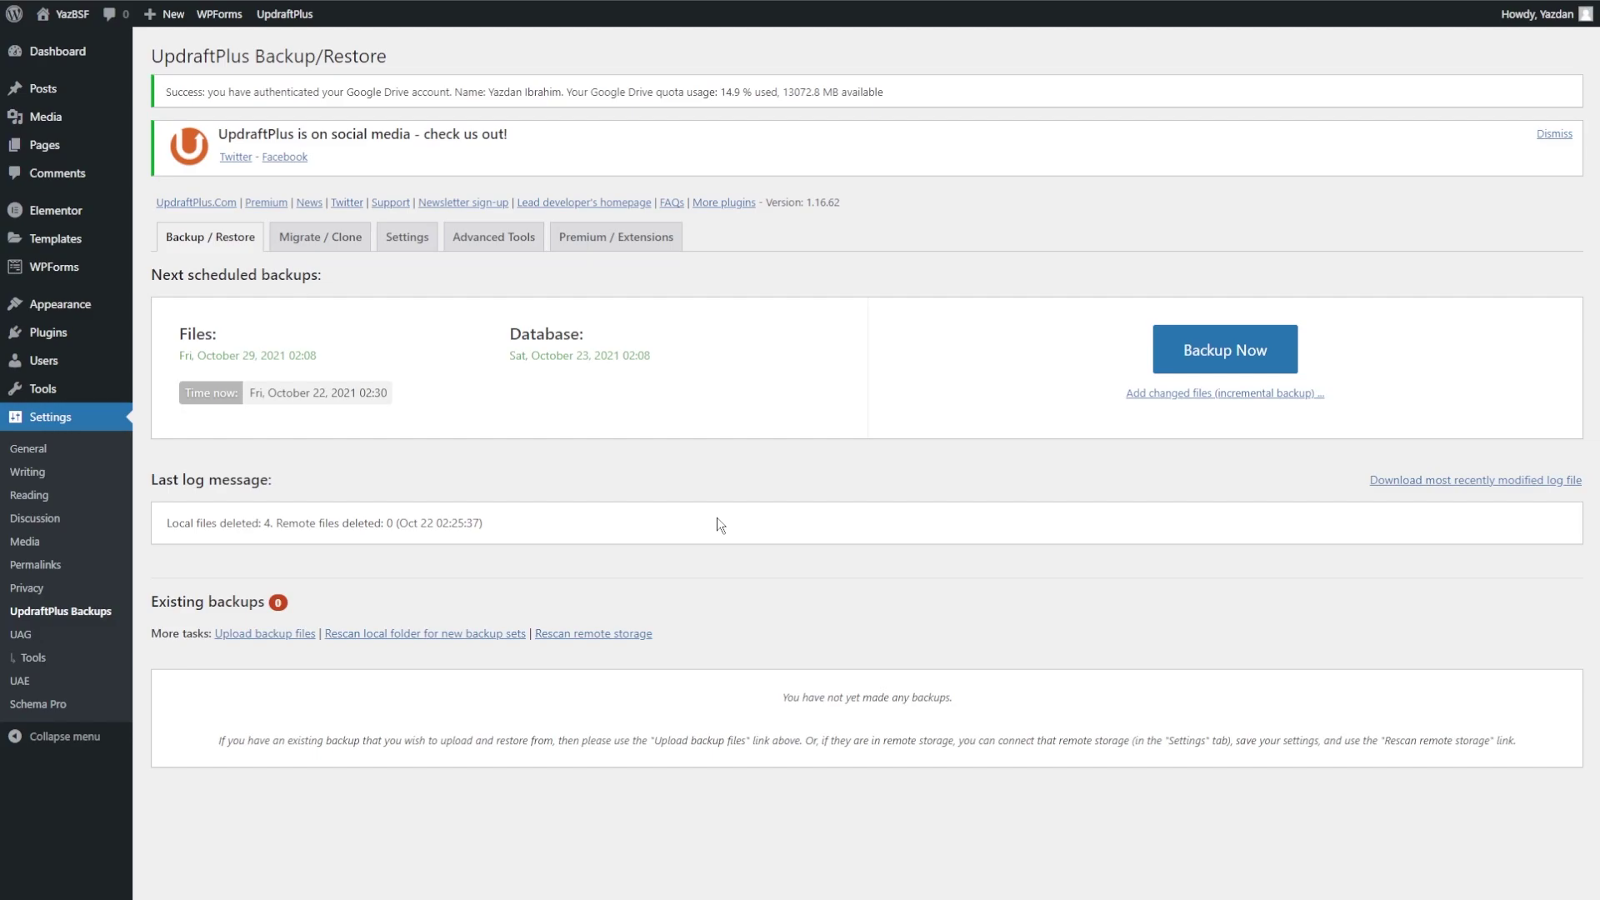
Step: Check the backup schedules and Google Drive authentication in the settings and return to the backup overview
left_click(405, 239)
scroll(462, 474, "down", 1)
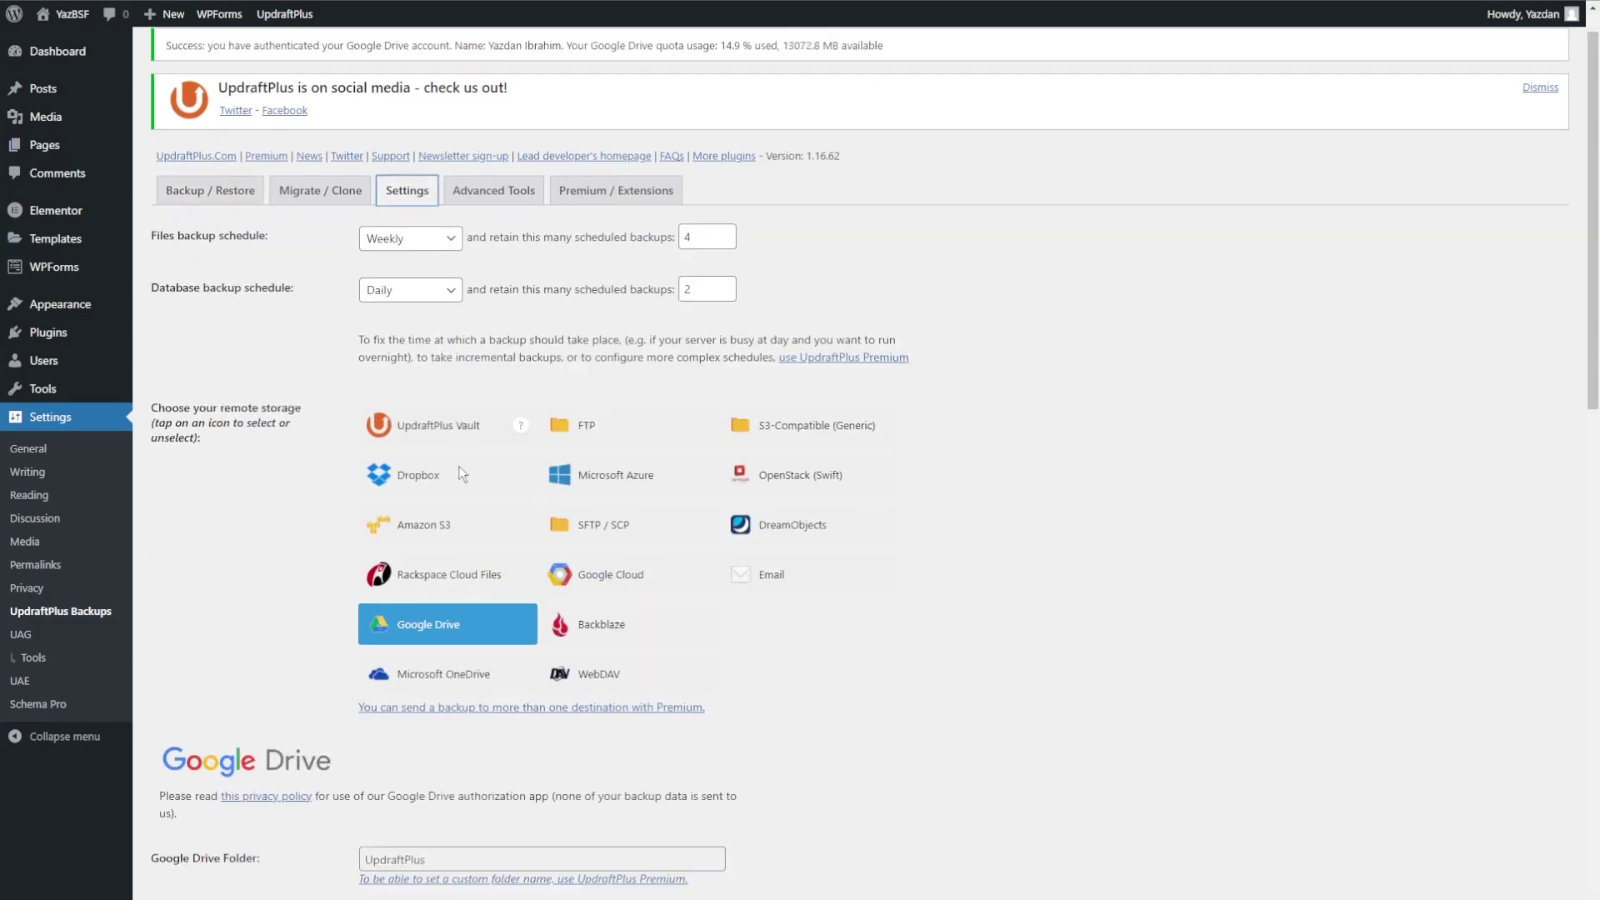
scroll(456, 472, "down", 3)
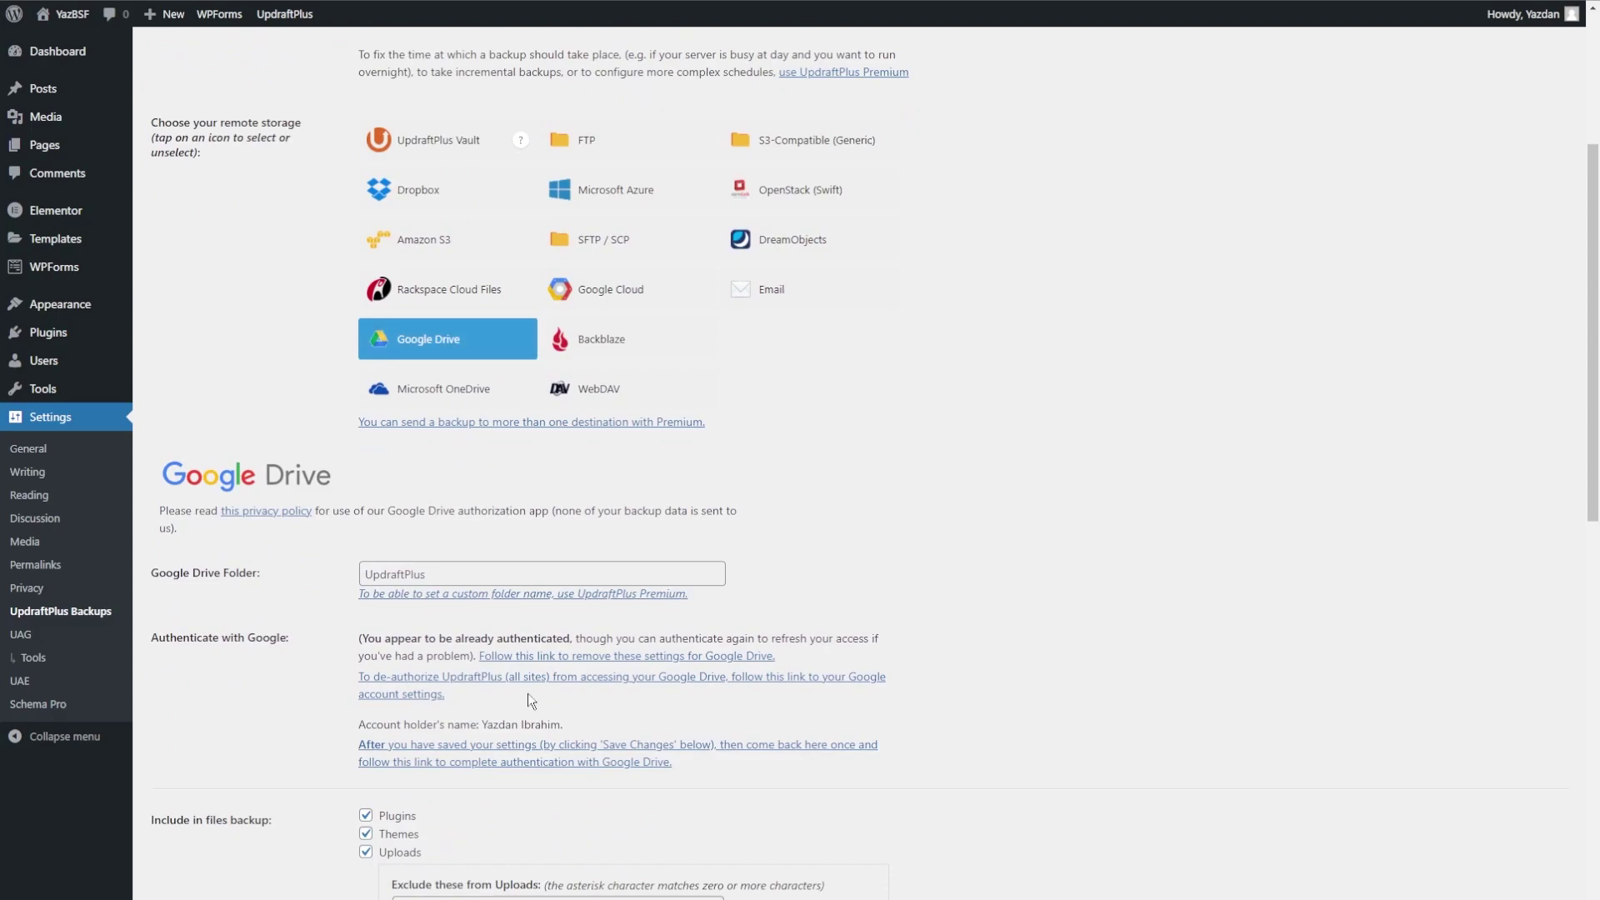
scroll(523, 670, "up", 4)
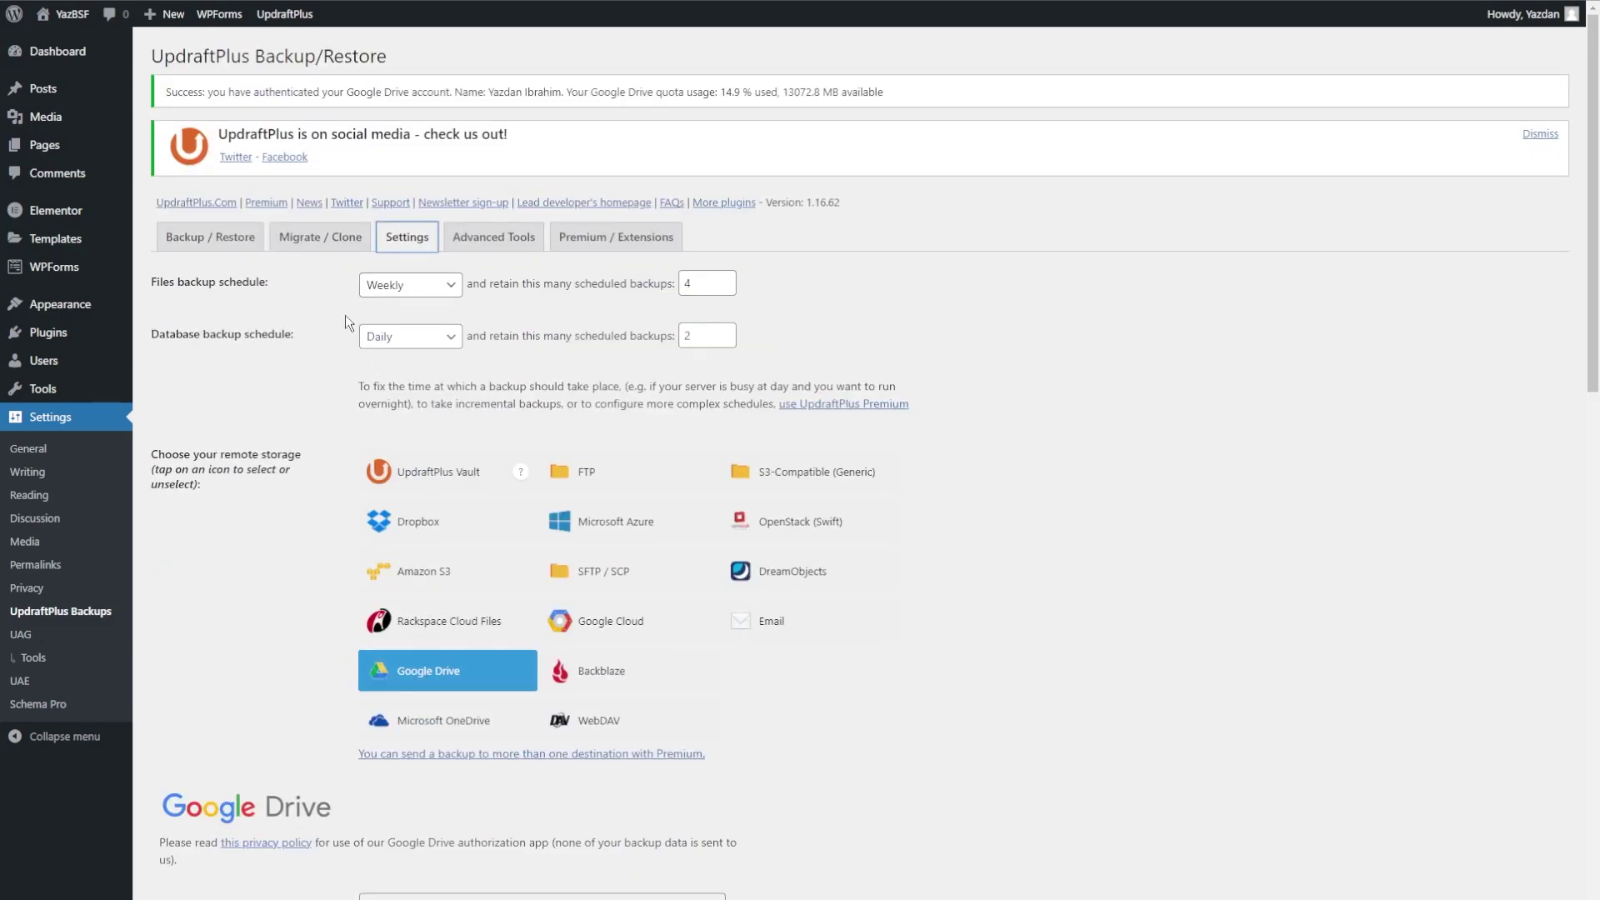
left_click(209, 242)
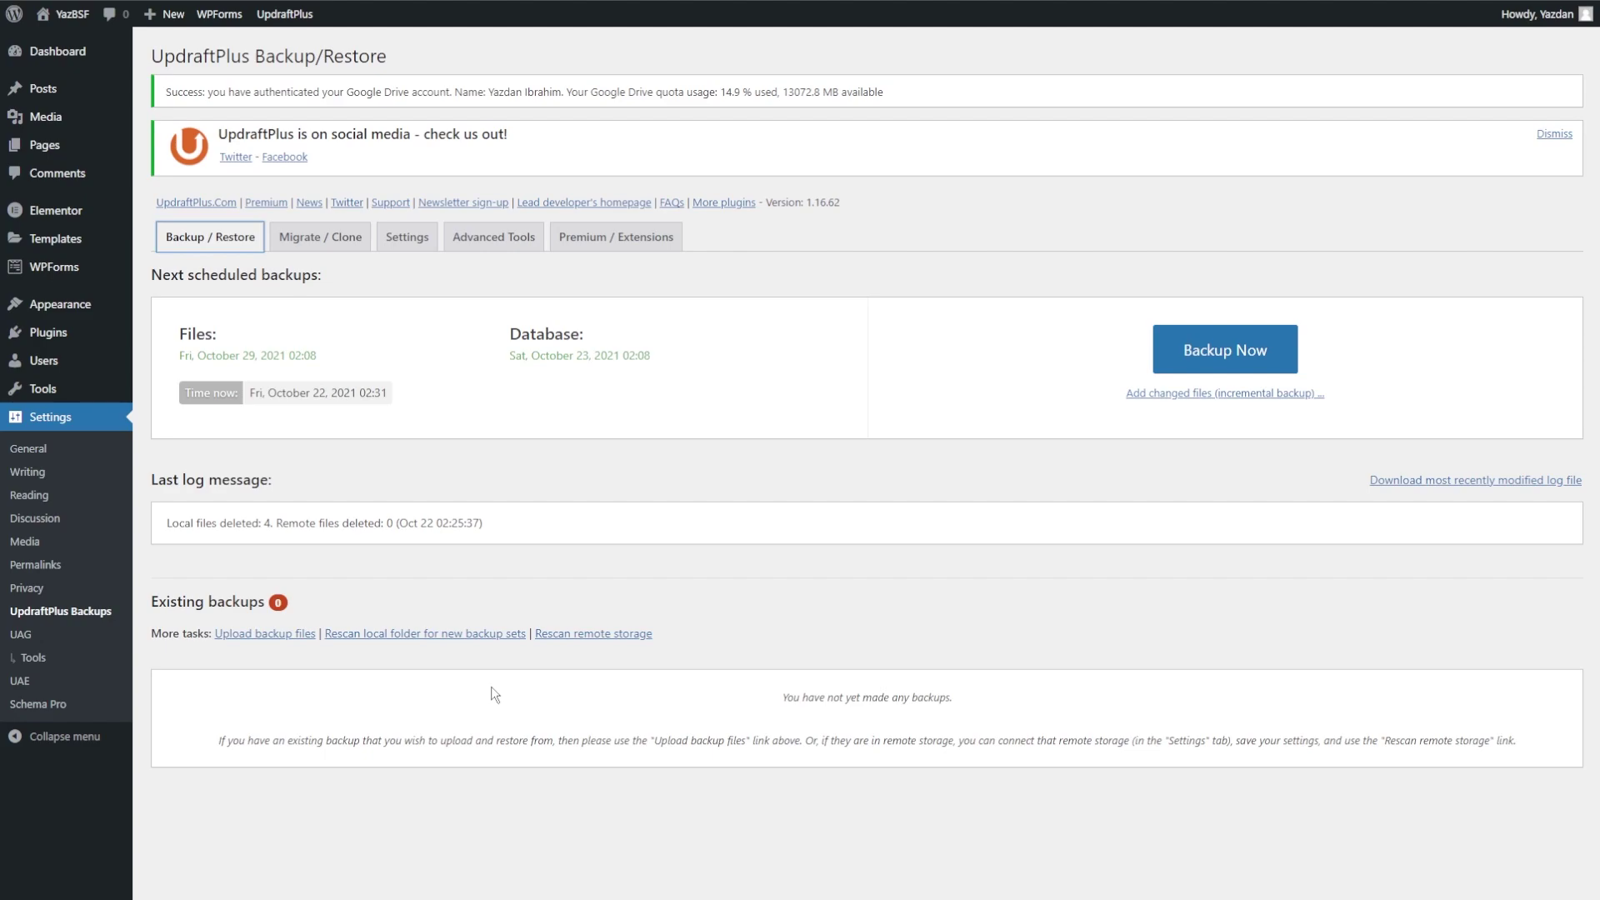
Step: Open the upload area for existing backup files and look it over
left_click(274, 636)
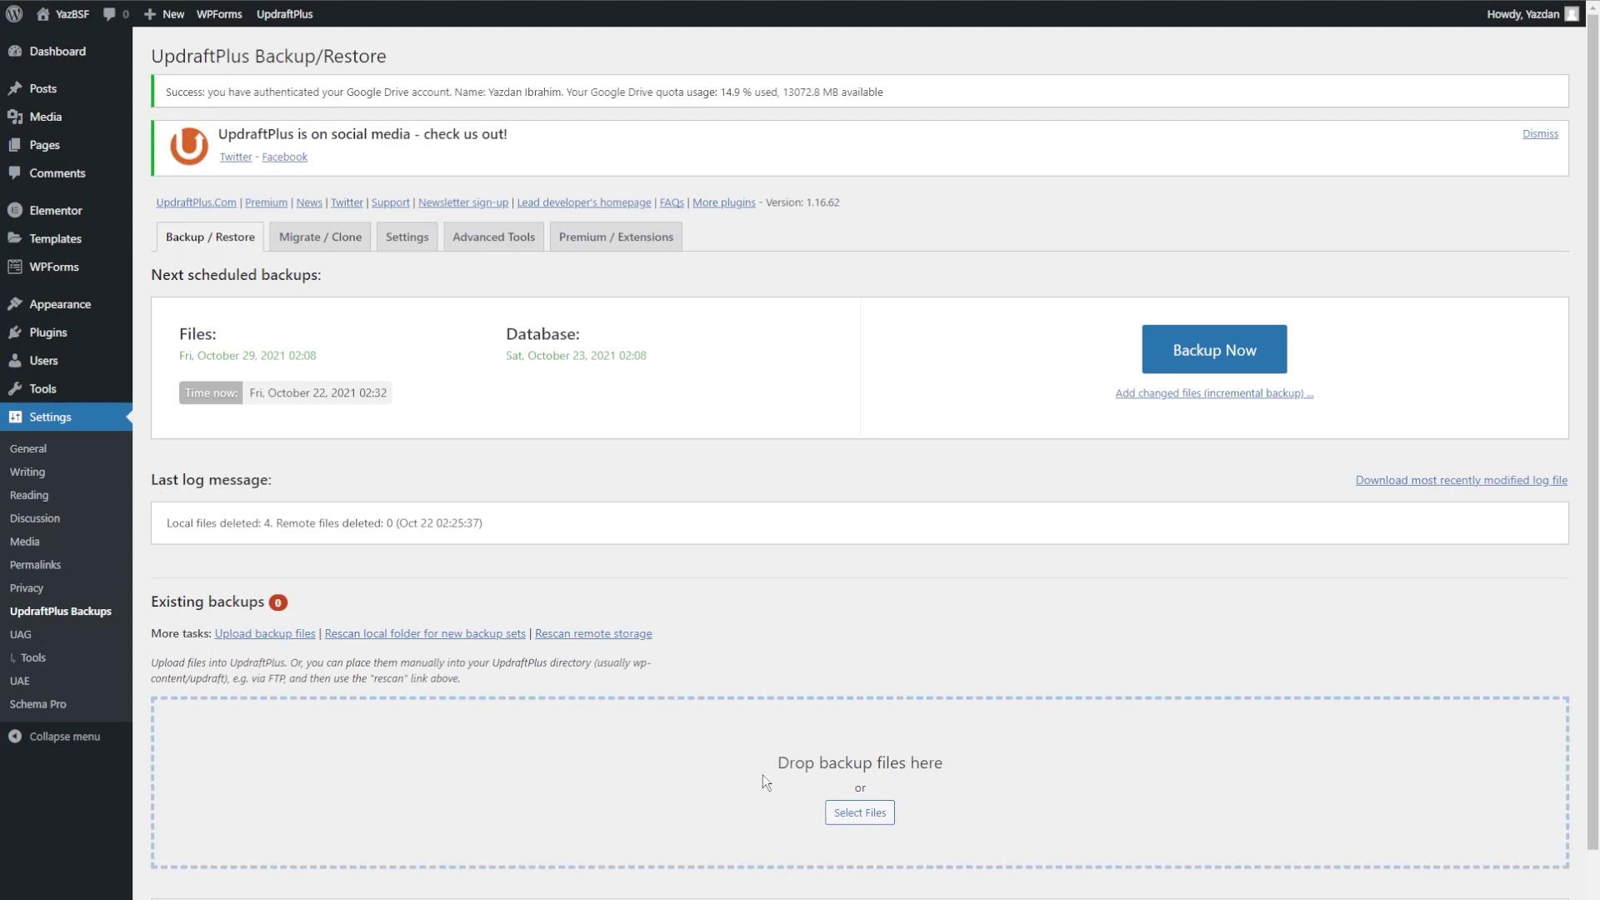
left_click_drag(738, 794, 760, 777)
scroll(762, 777, "down", 3)
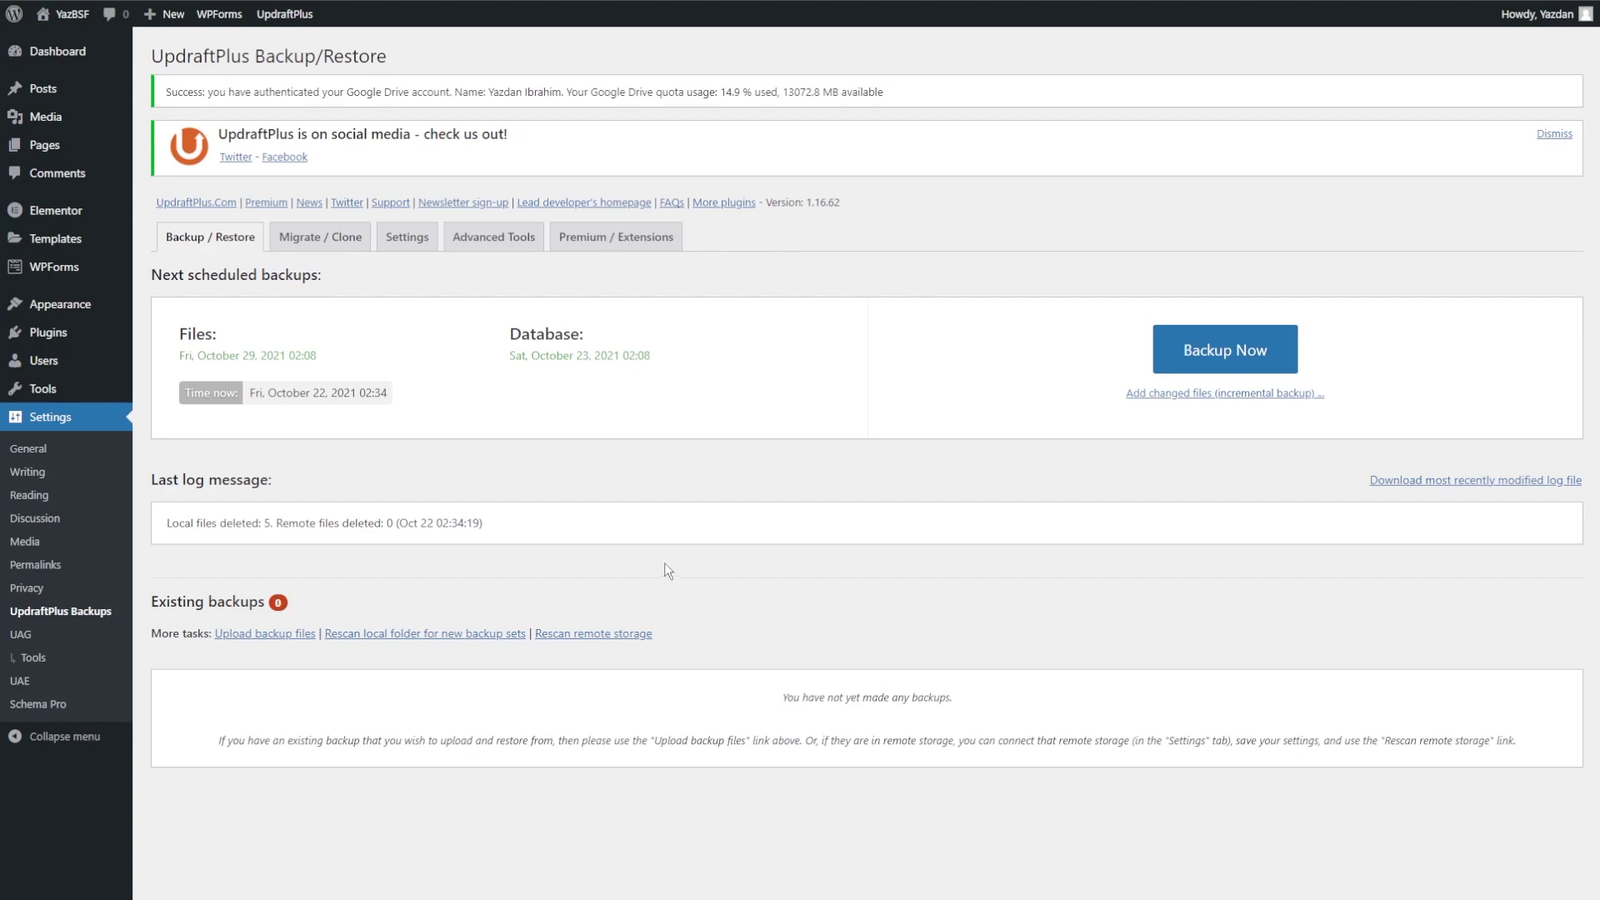
Step: Rescan the remote storage for backups and accept adding all backups stored there
left_click(621, 636)
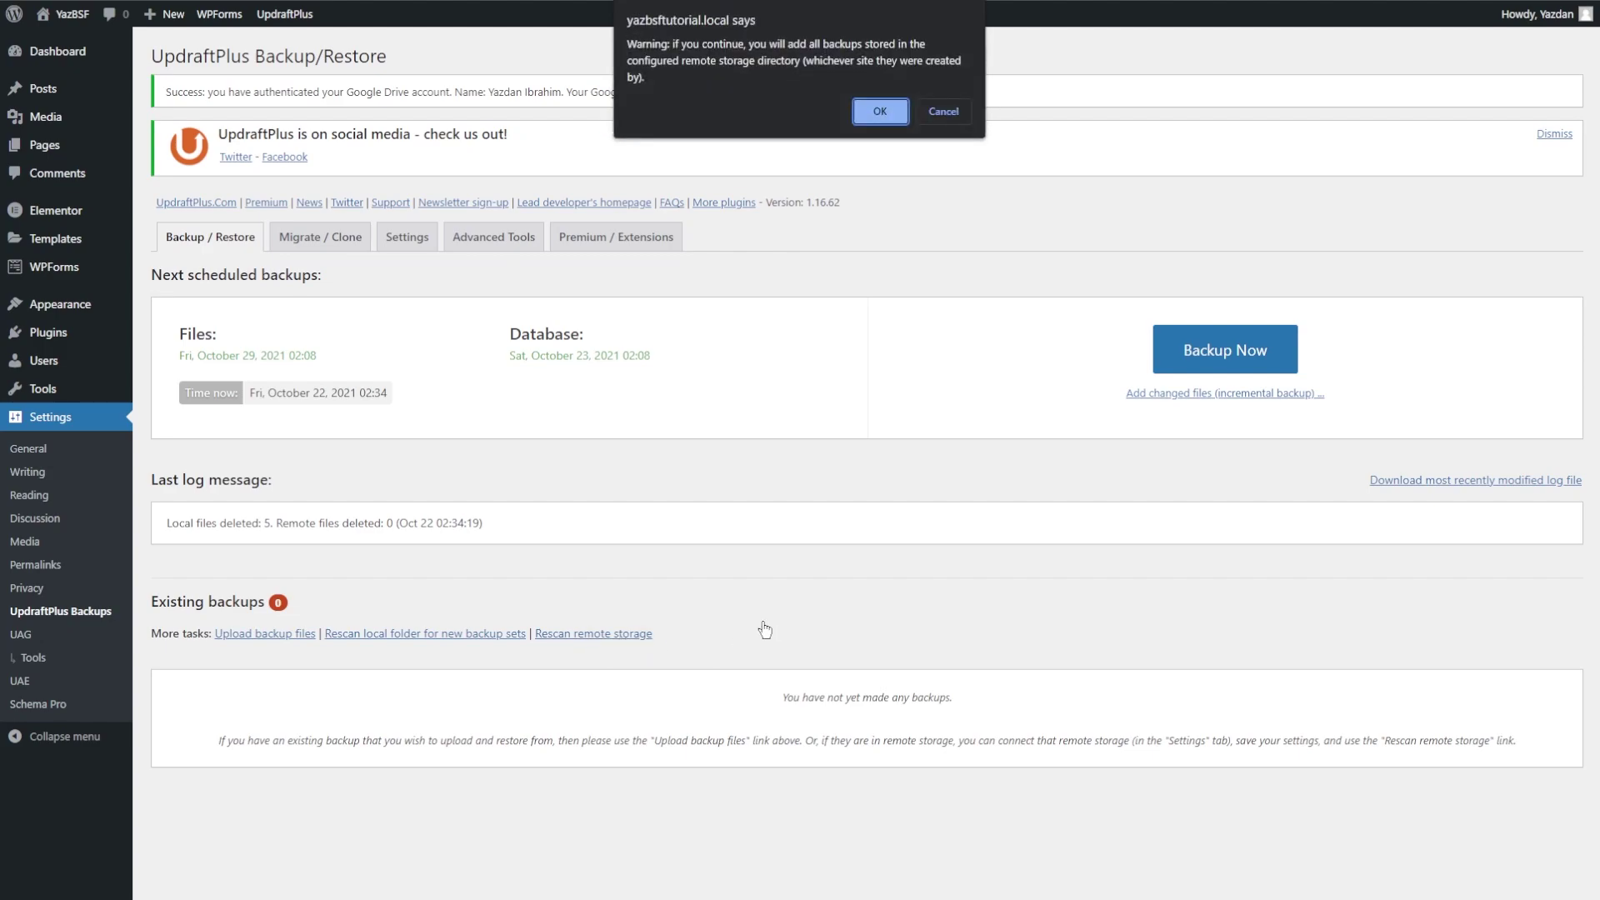
left_click(867, 110)
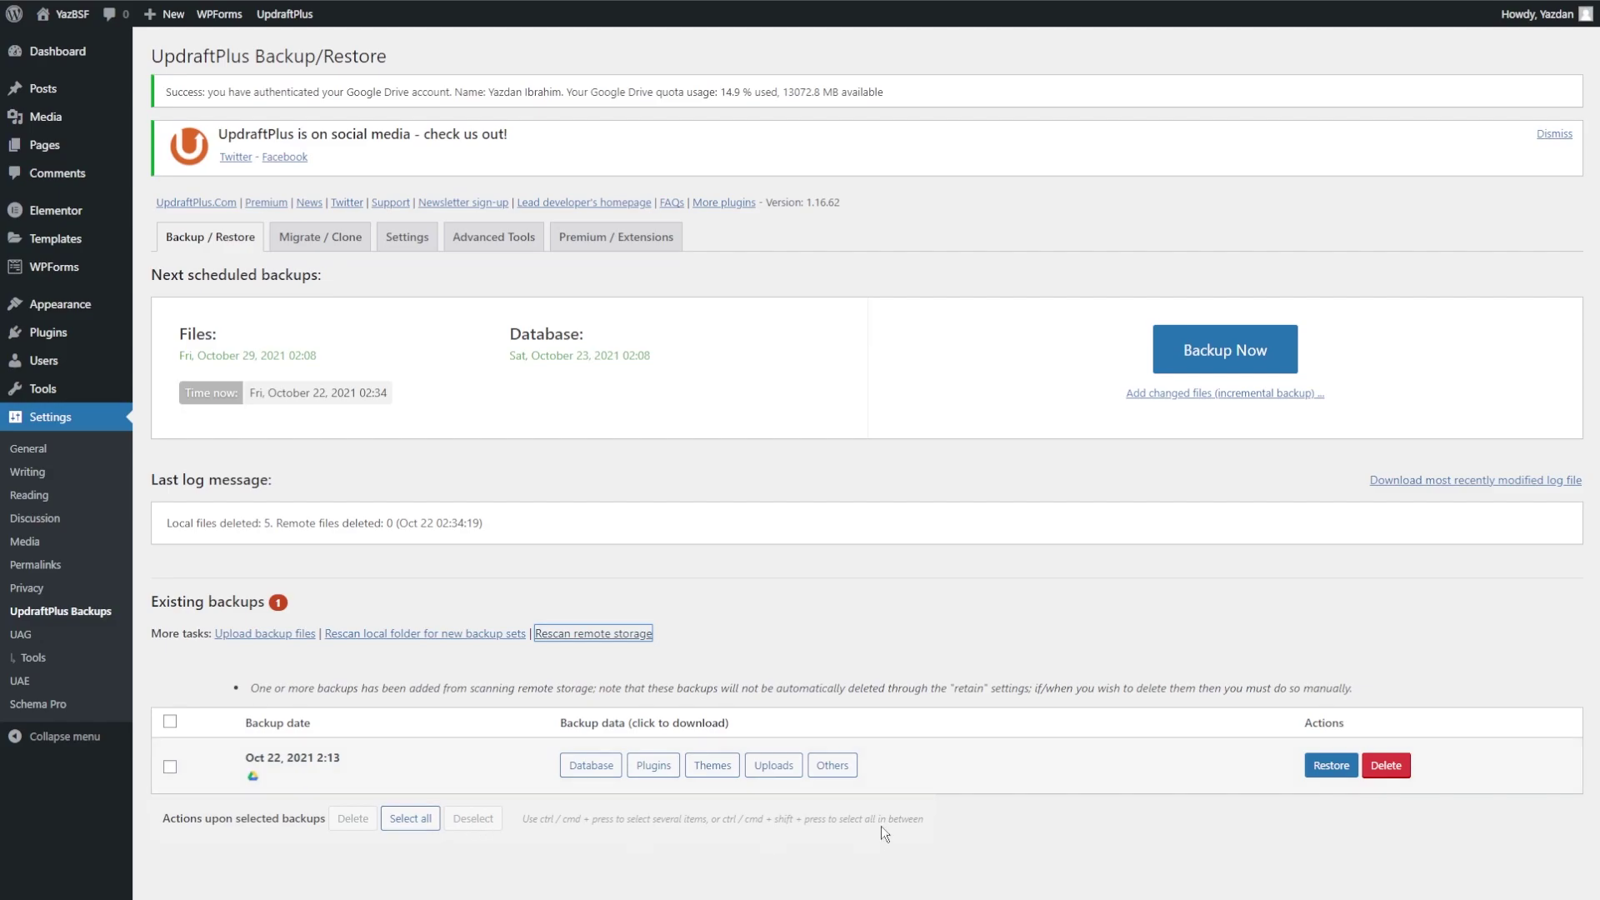
Step: Restore the plugins, themes, uploads, others and database from the Oct 22, 2021 2:13 backup
left_click(1315, 766)
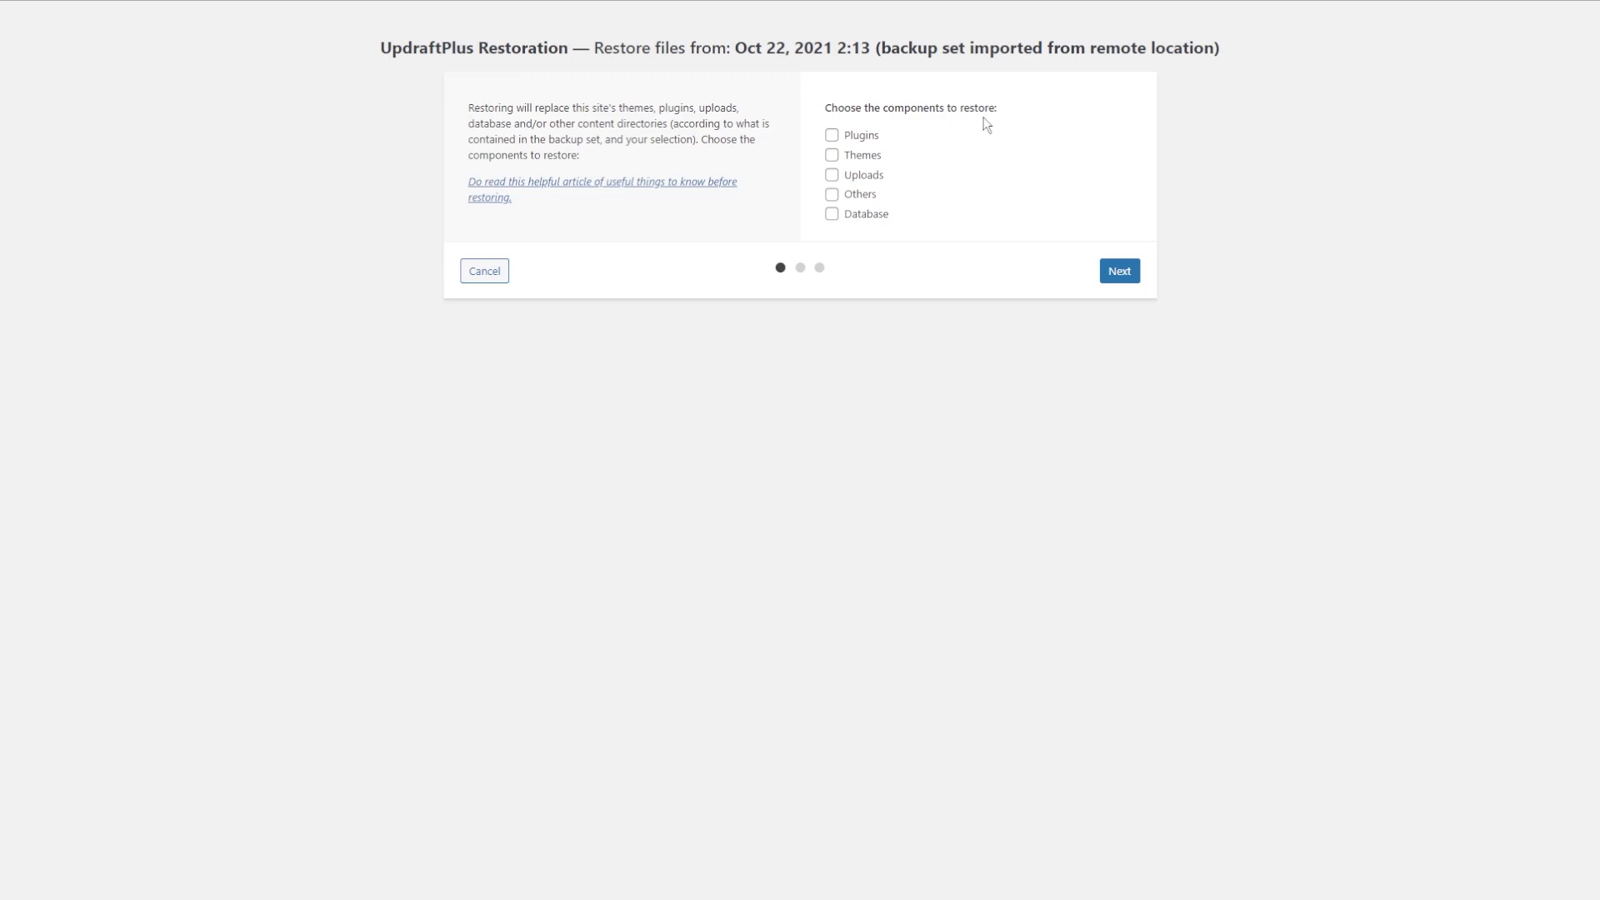
left_click(862, 135)
left_click(865, 156)
left_click(867, 176)
left_click(867, 195)
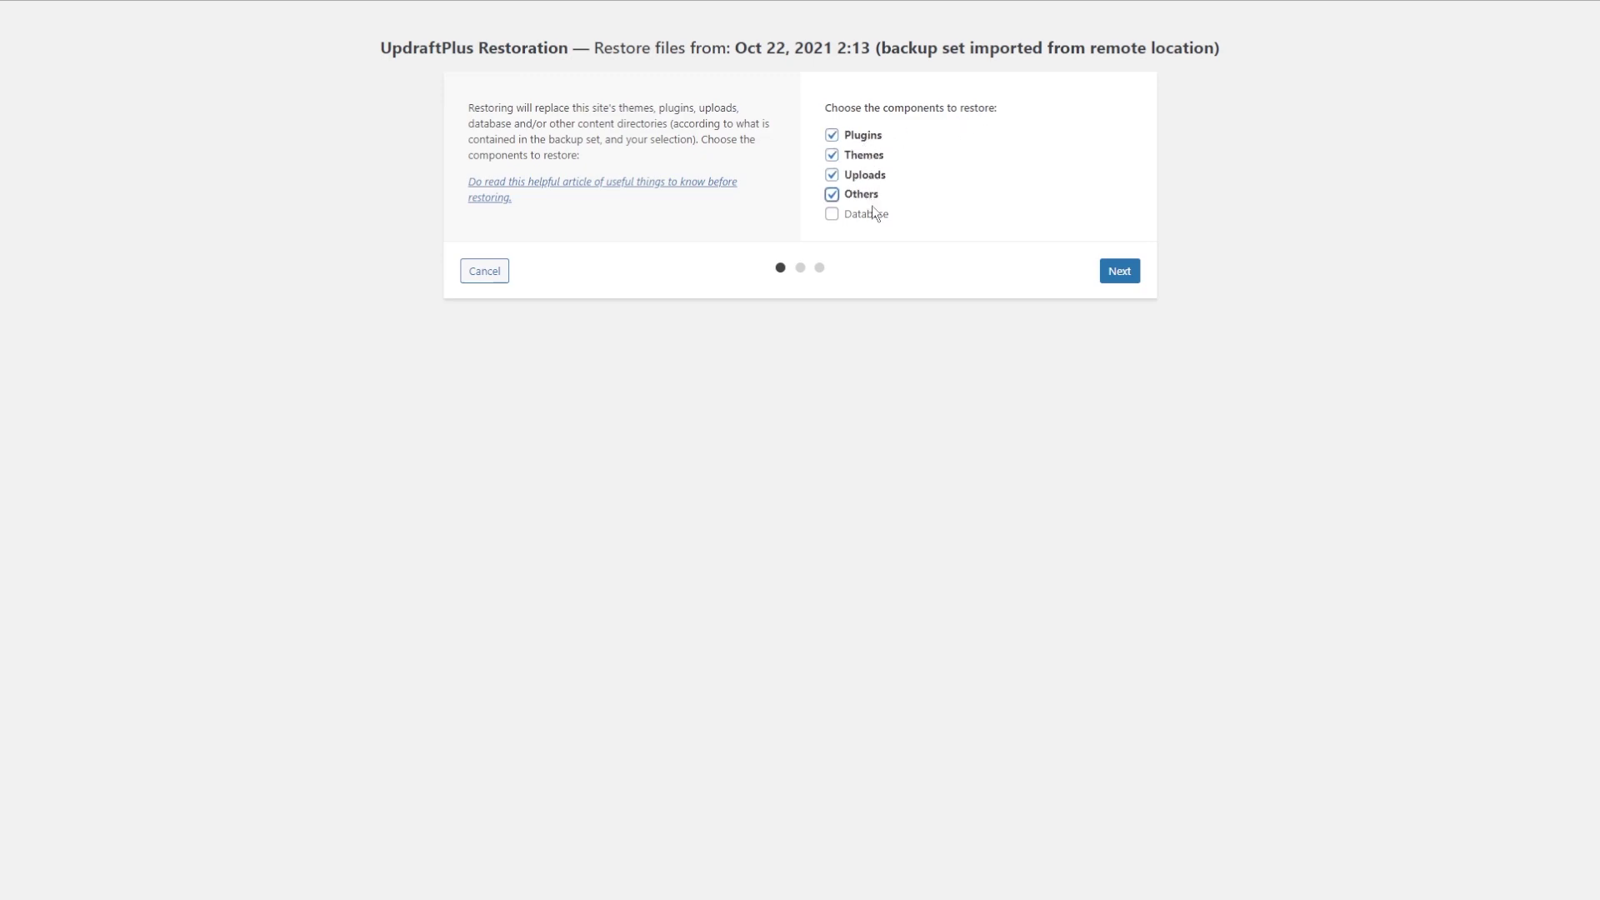
left_click(874, 218)
left_click(1112, 272)
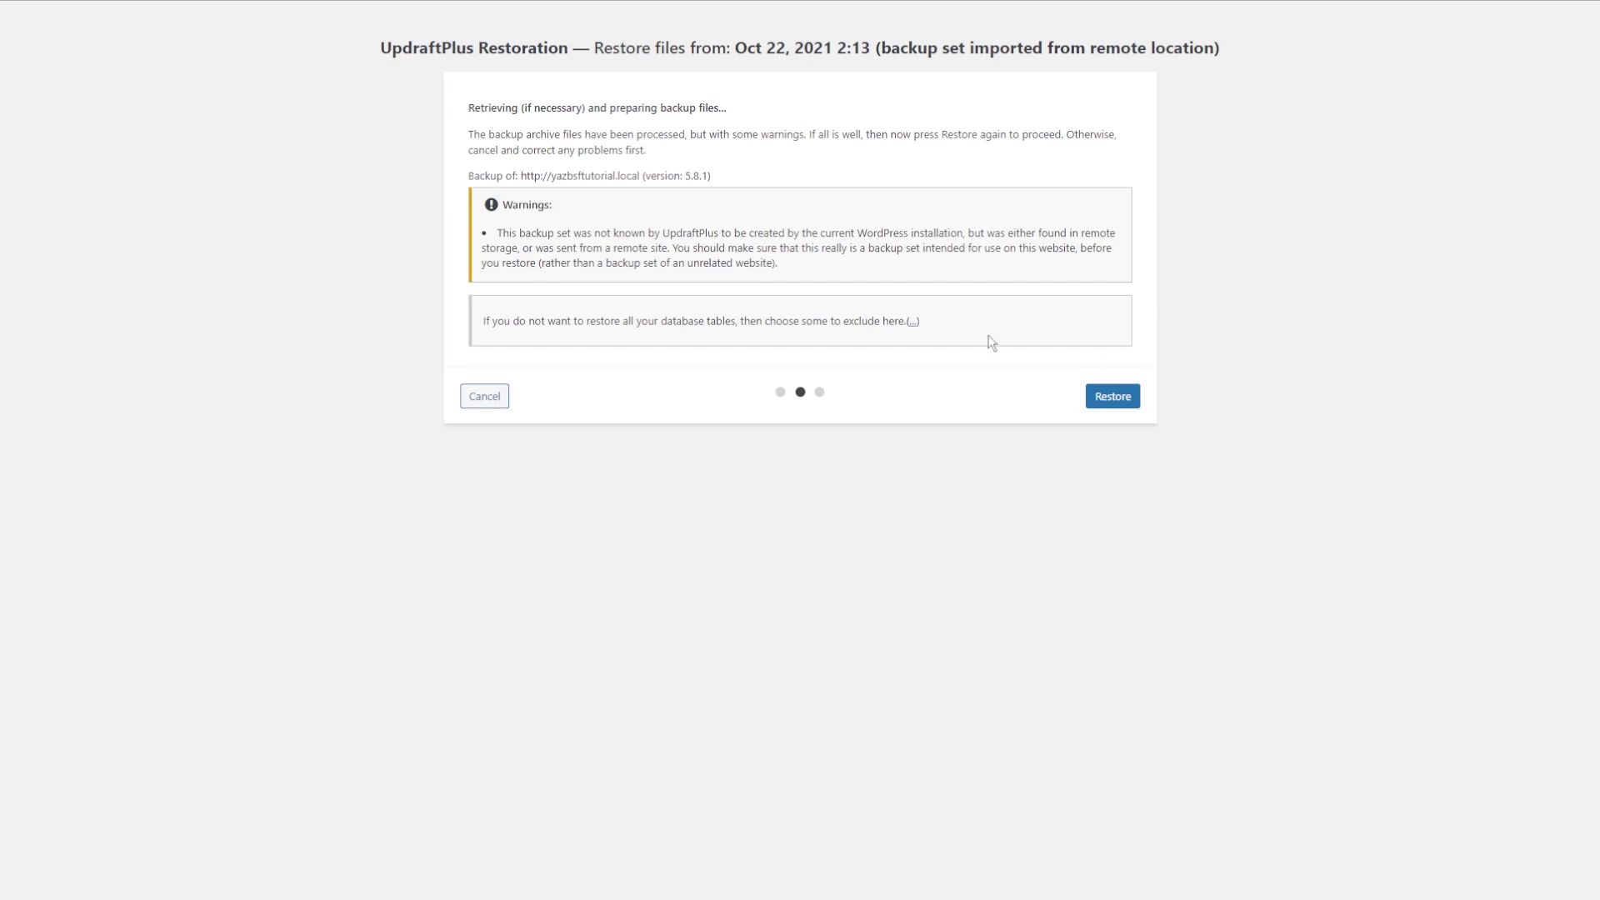
left_click(1098, 396)
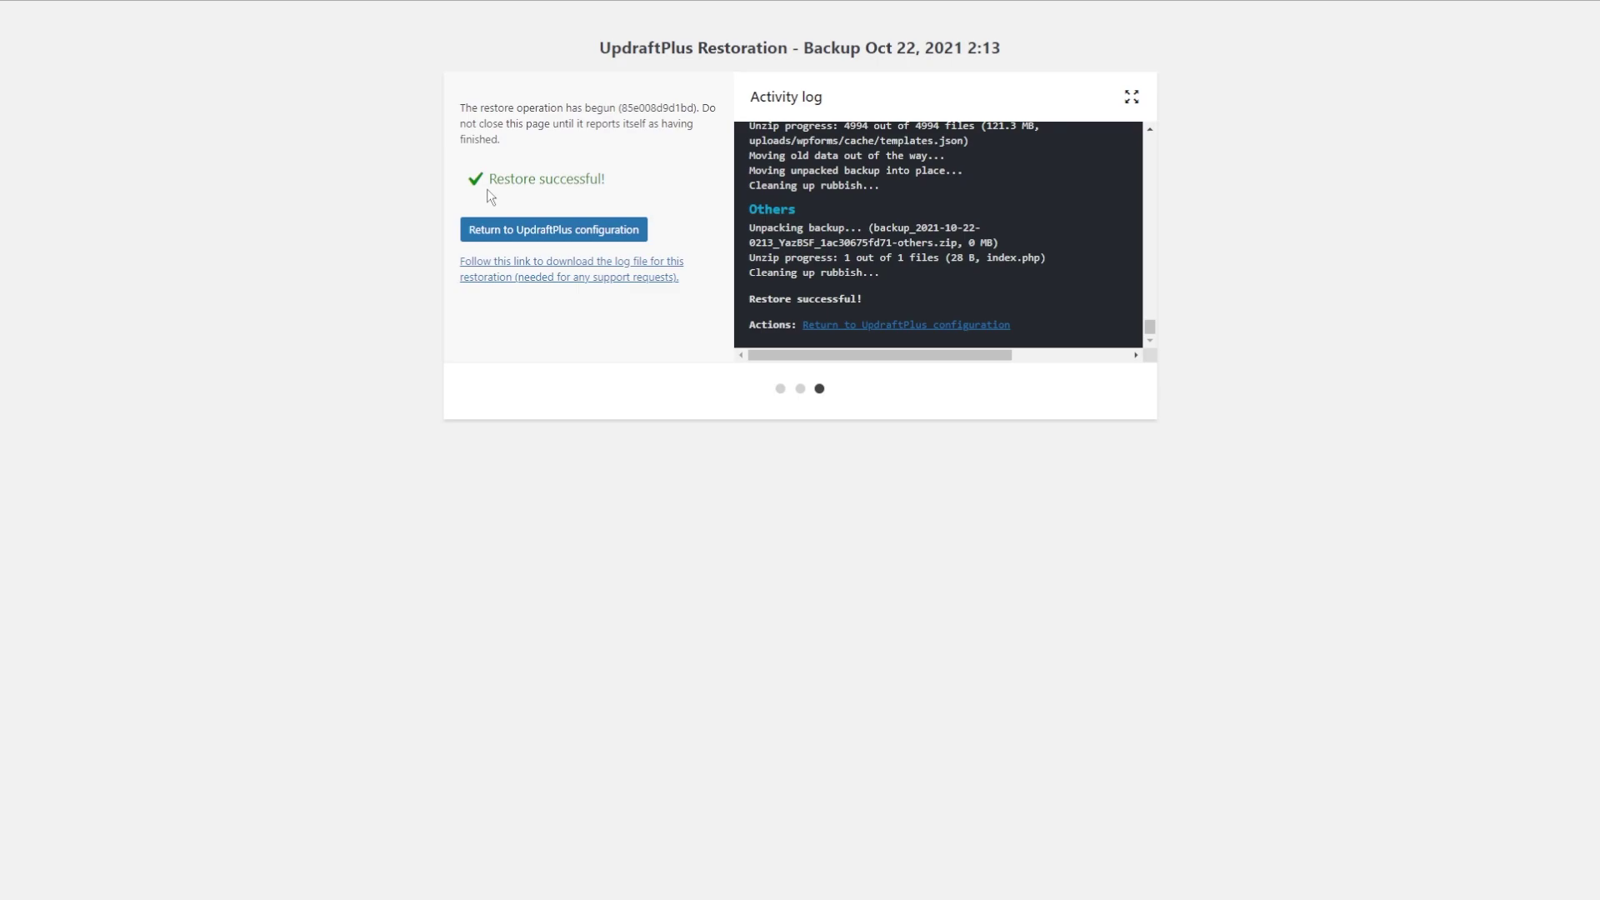
Step: Return to the UpdraftPlus configuration, delete the old directories left from the restoration and leave the removal report
left_click(572, 239)
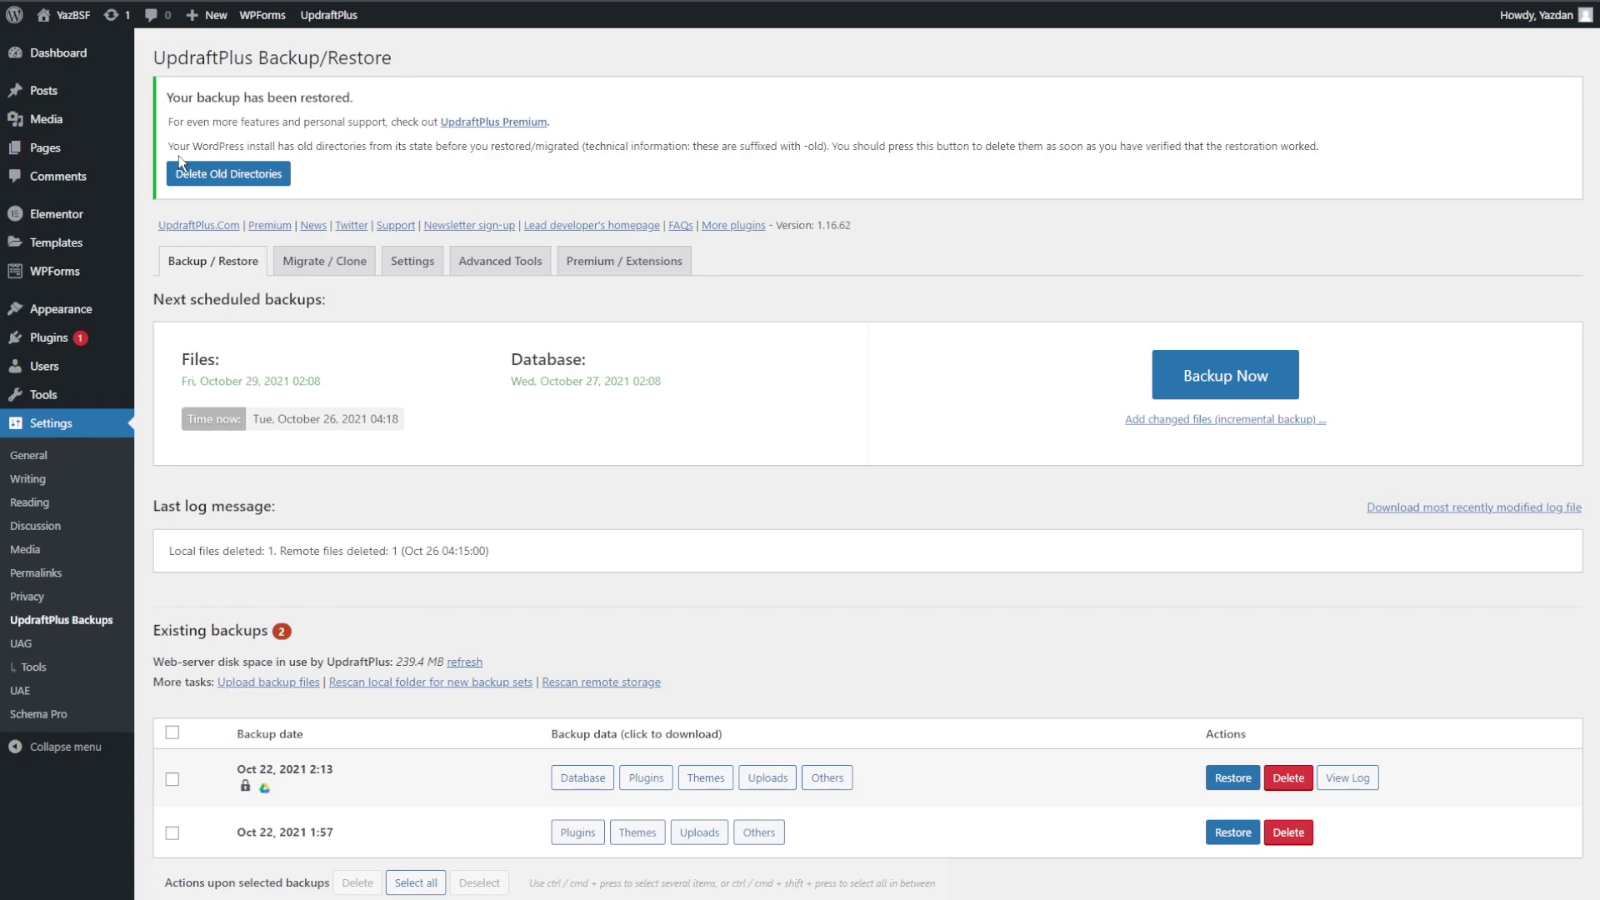
left_click(234, 177)
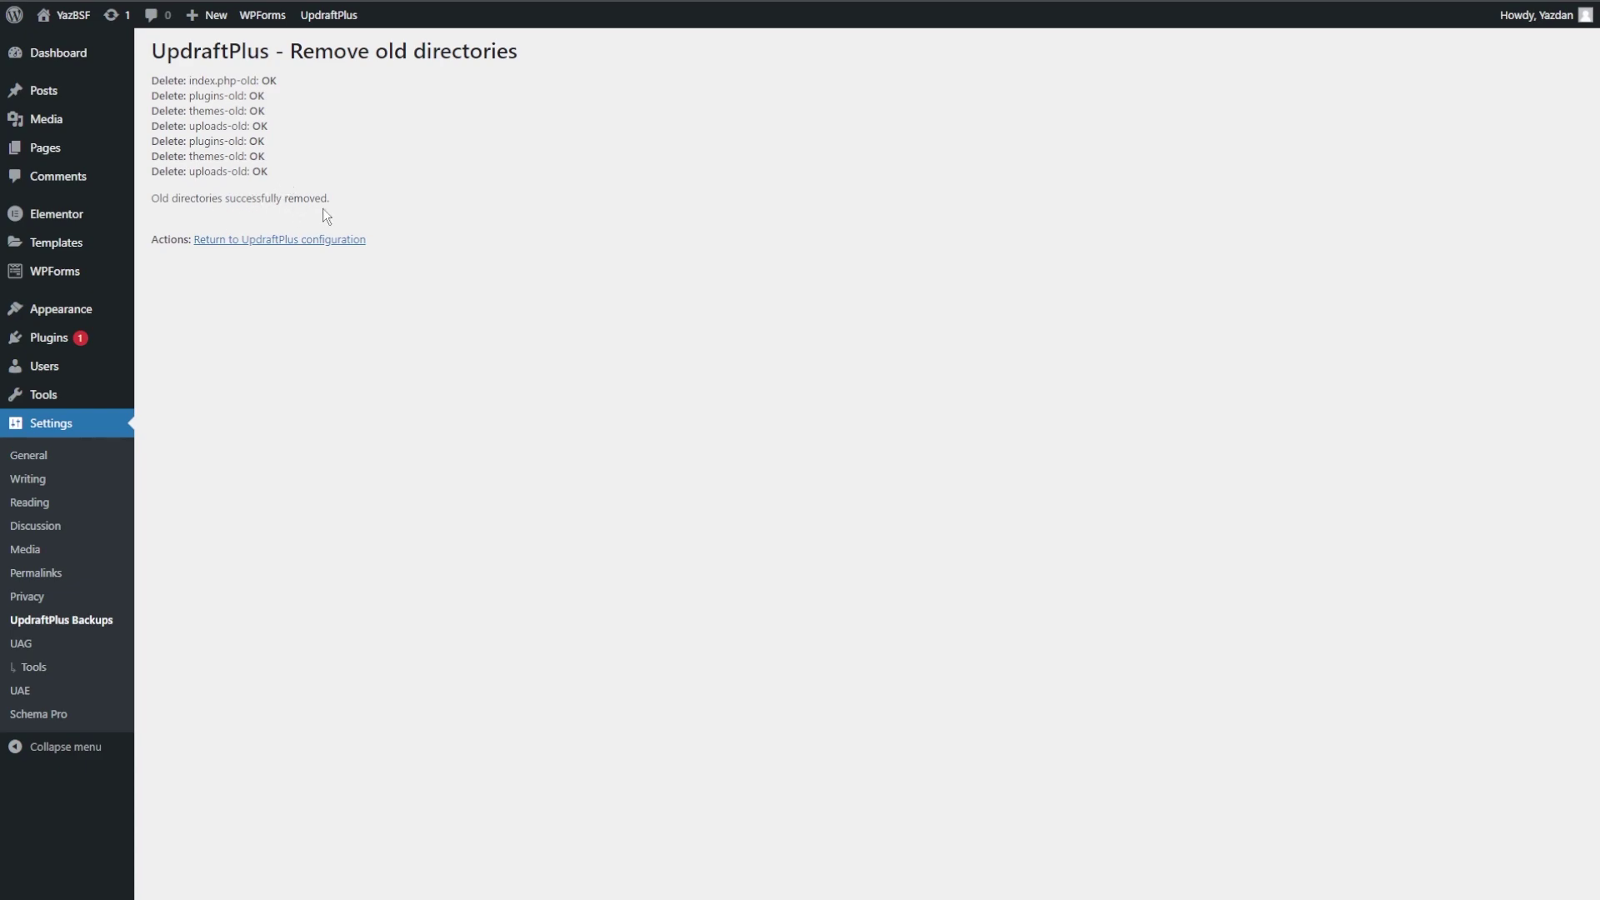
left_click(273, 240)
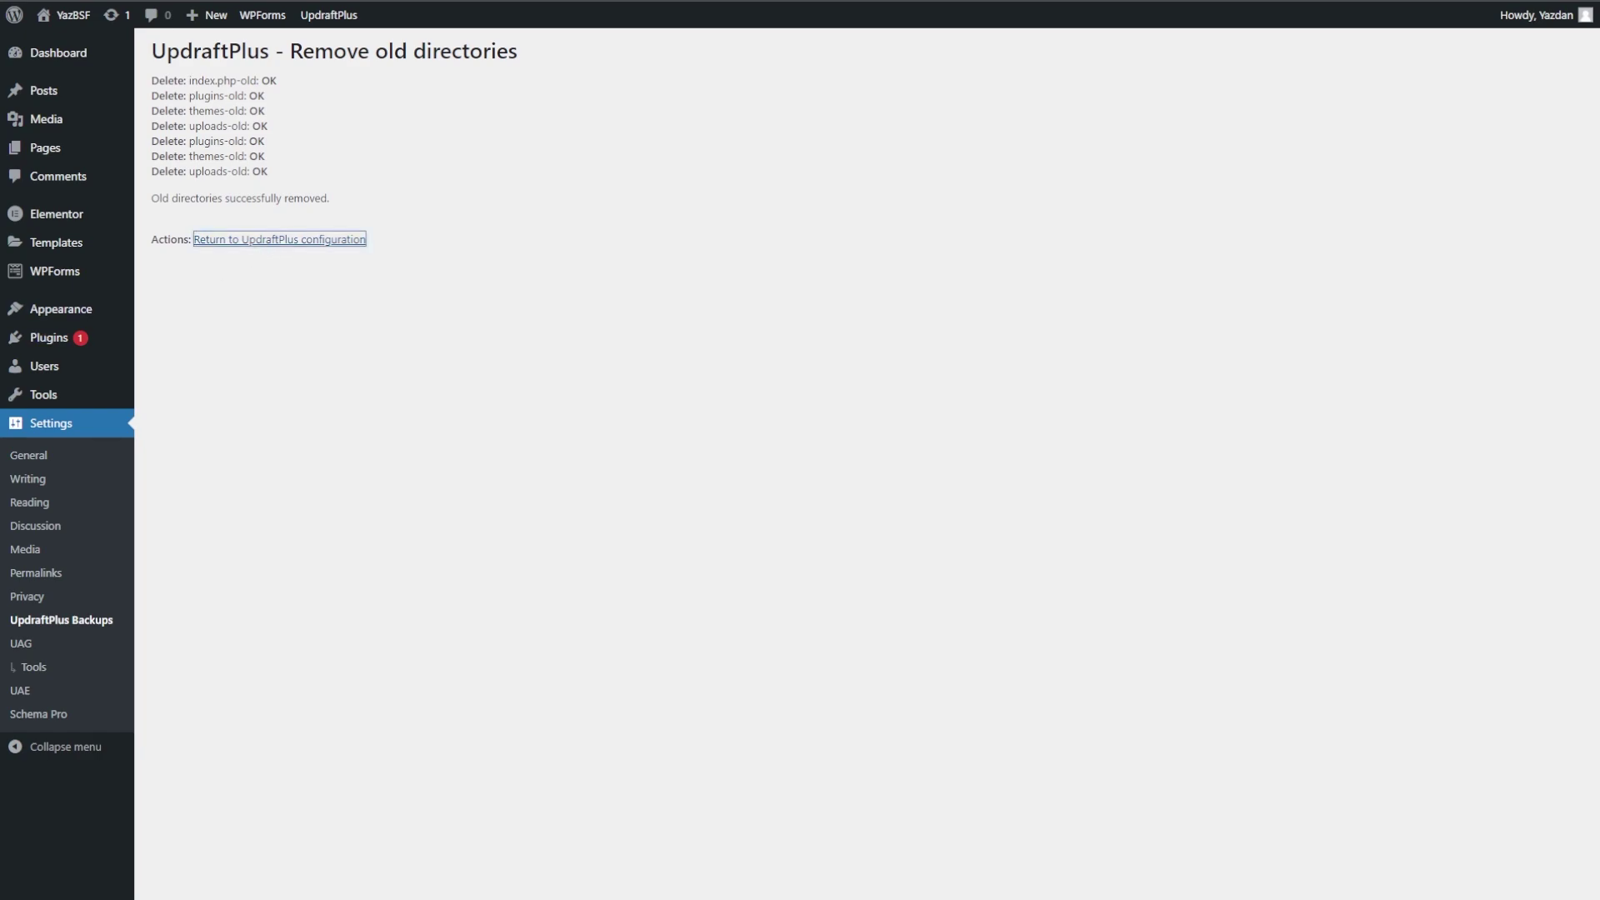